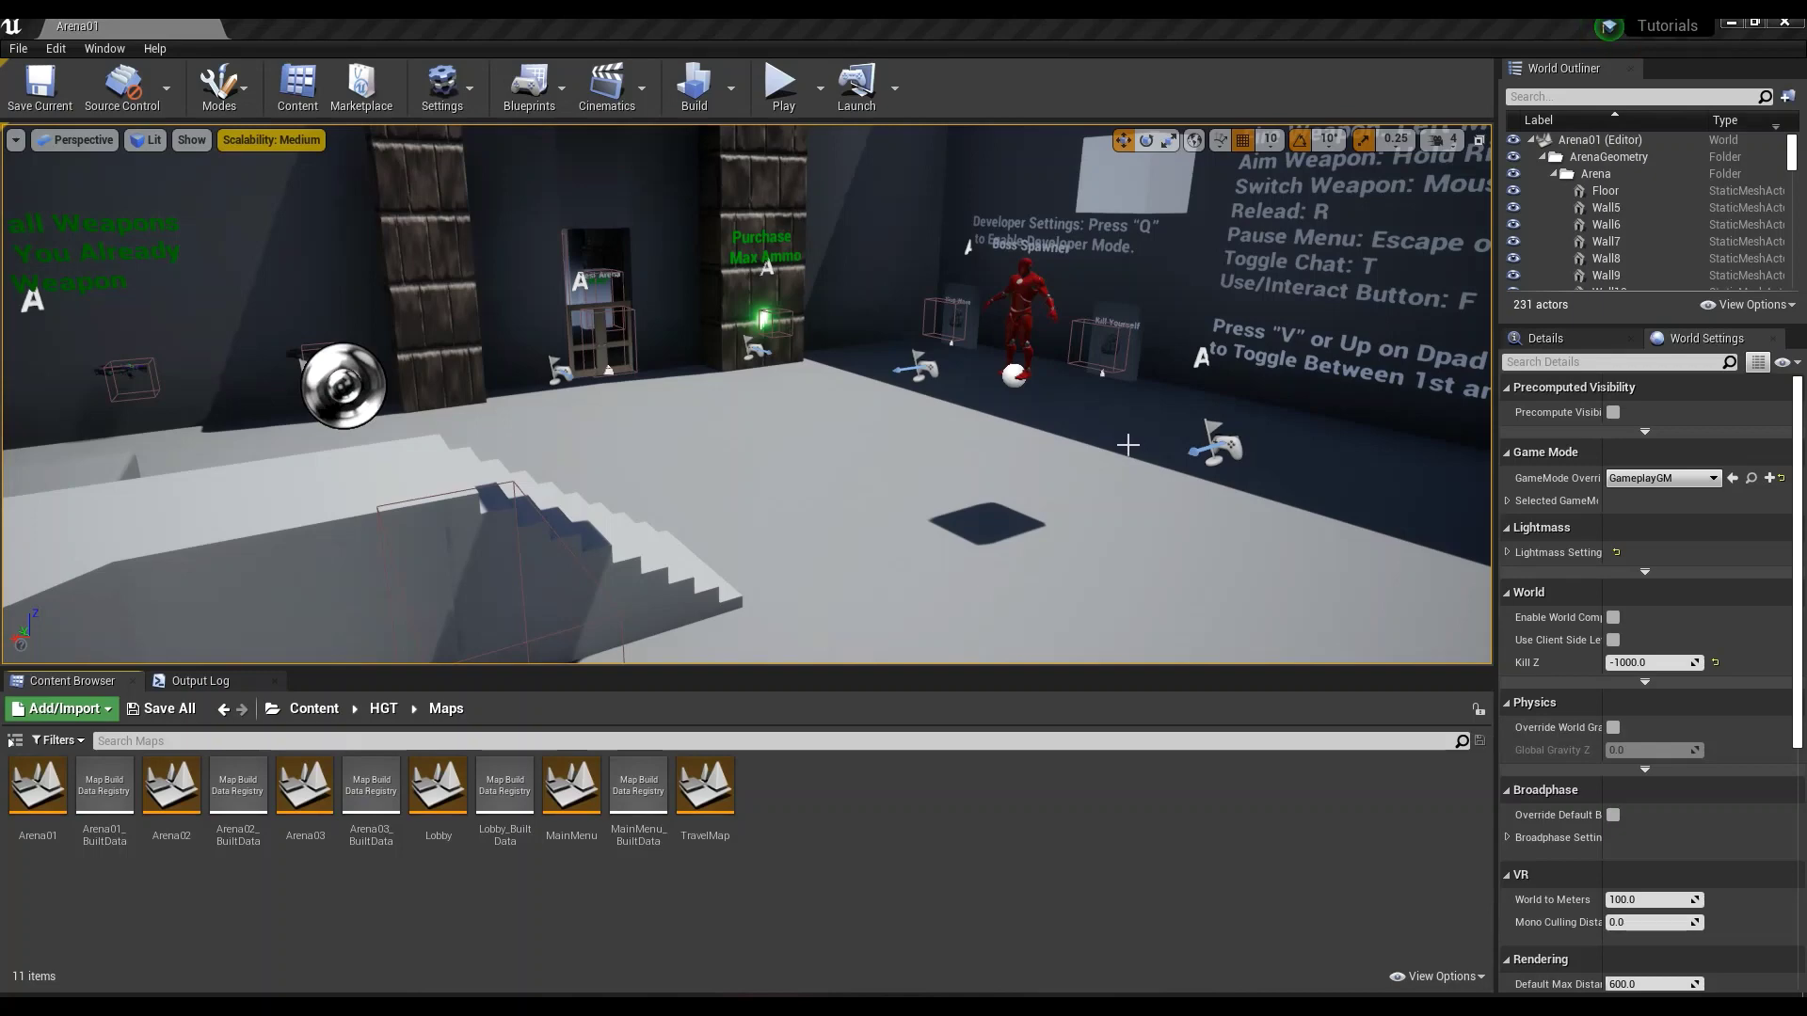
Create a new folder on the desktop and name it YOURGAMEFOLDER1
right_click_drag(743, 395, 880, 395)
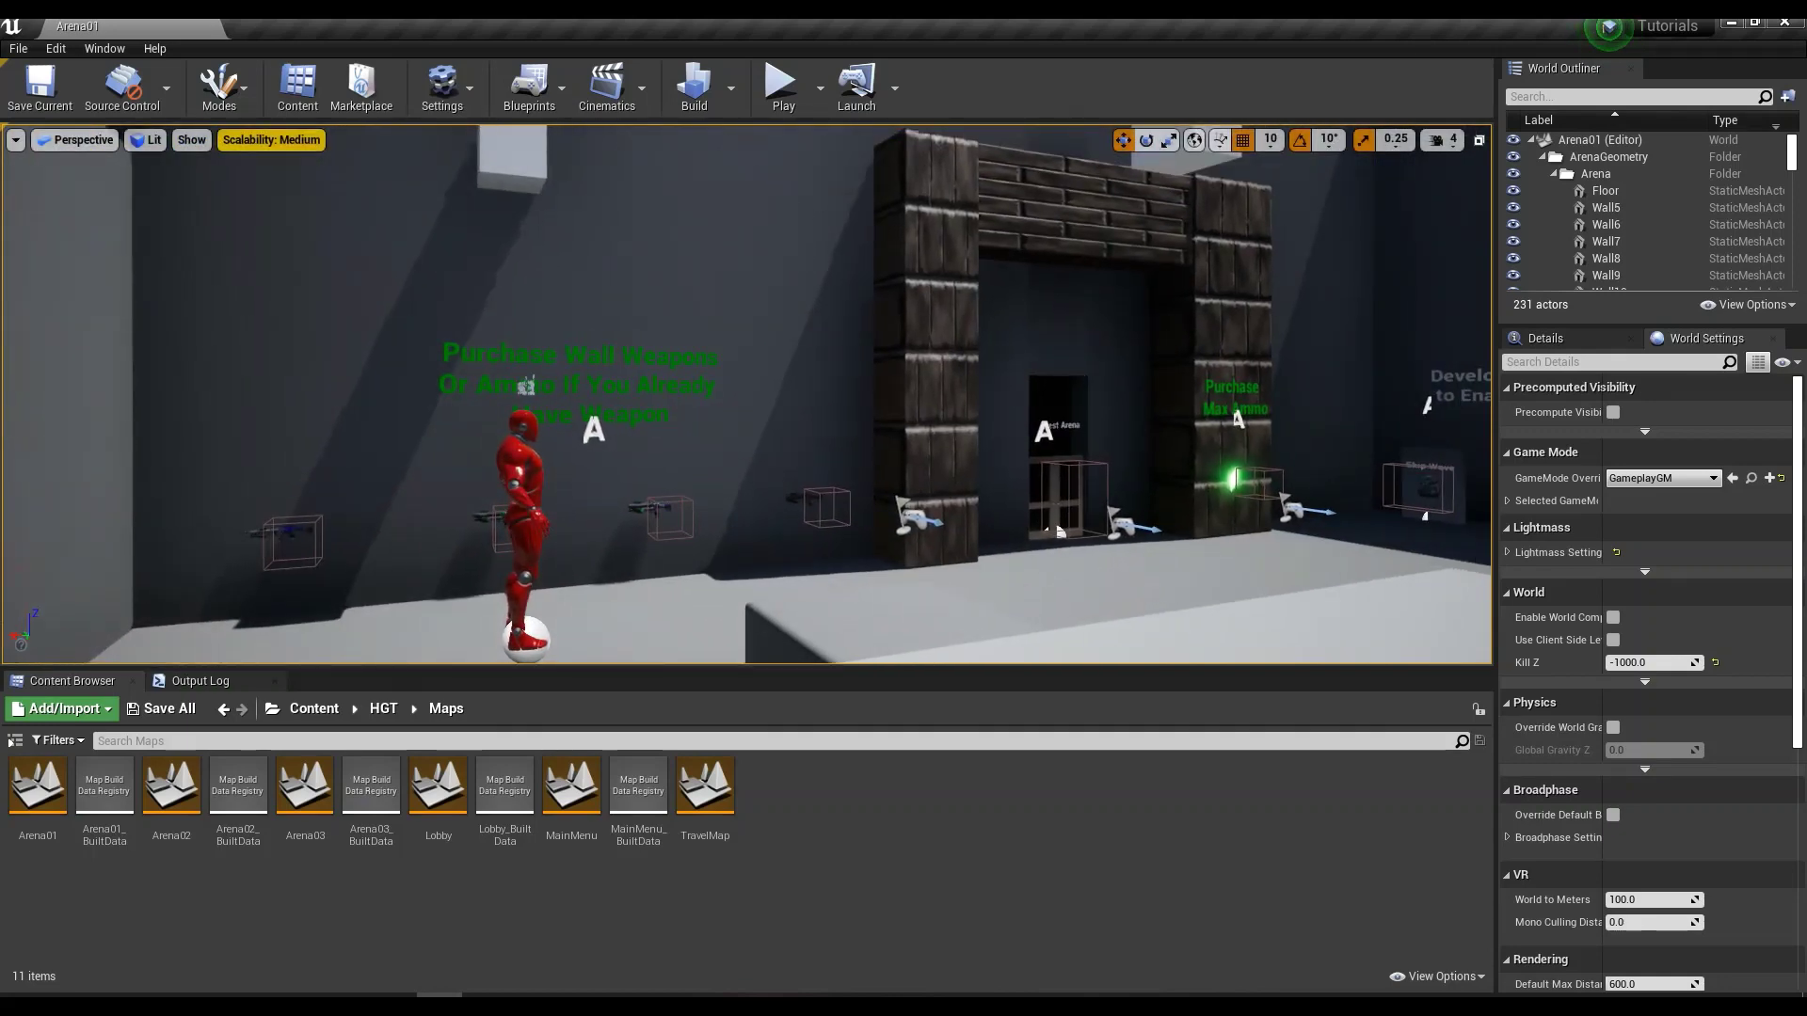
left_click(1732, 22)
right_click(805, 247)
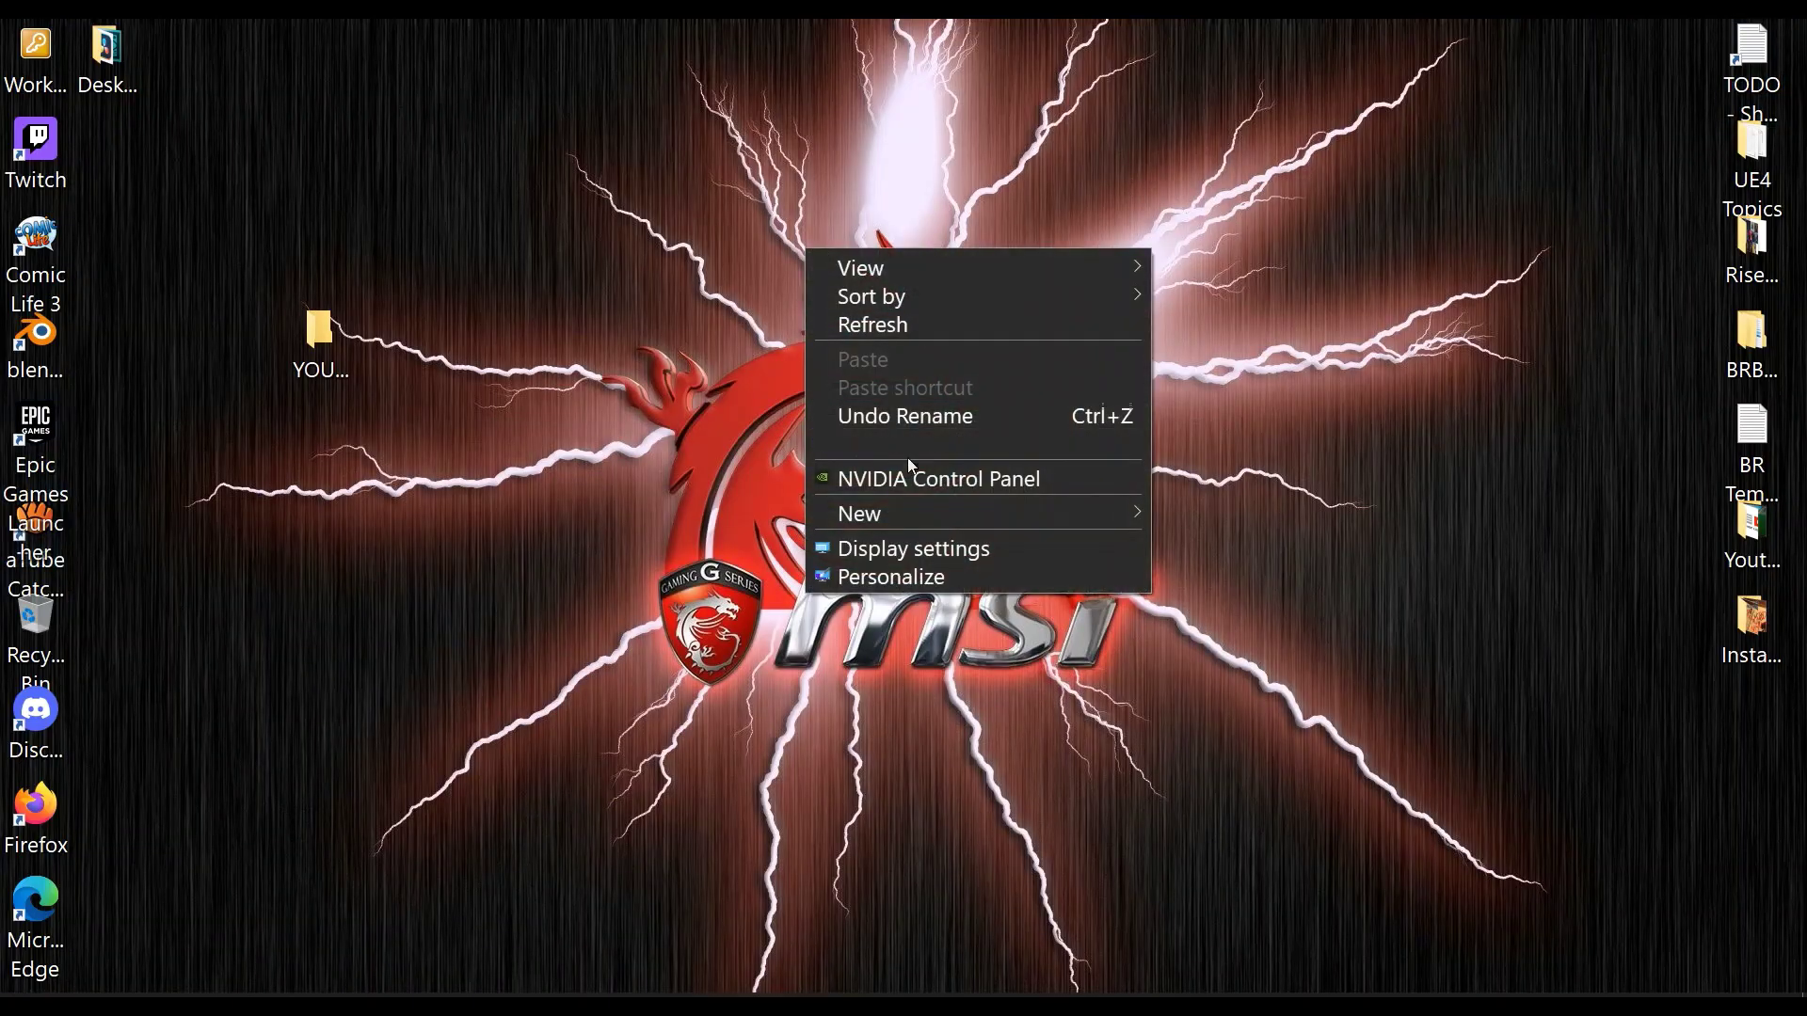
mouse_move(911, 508)
left_click(1204, 515)
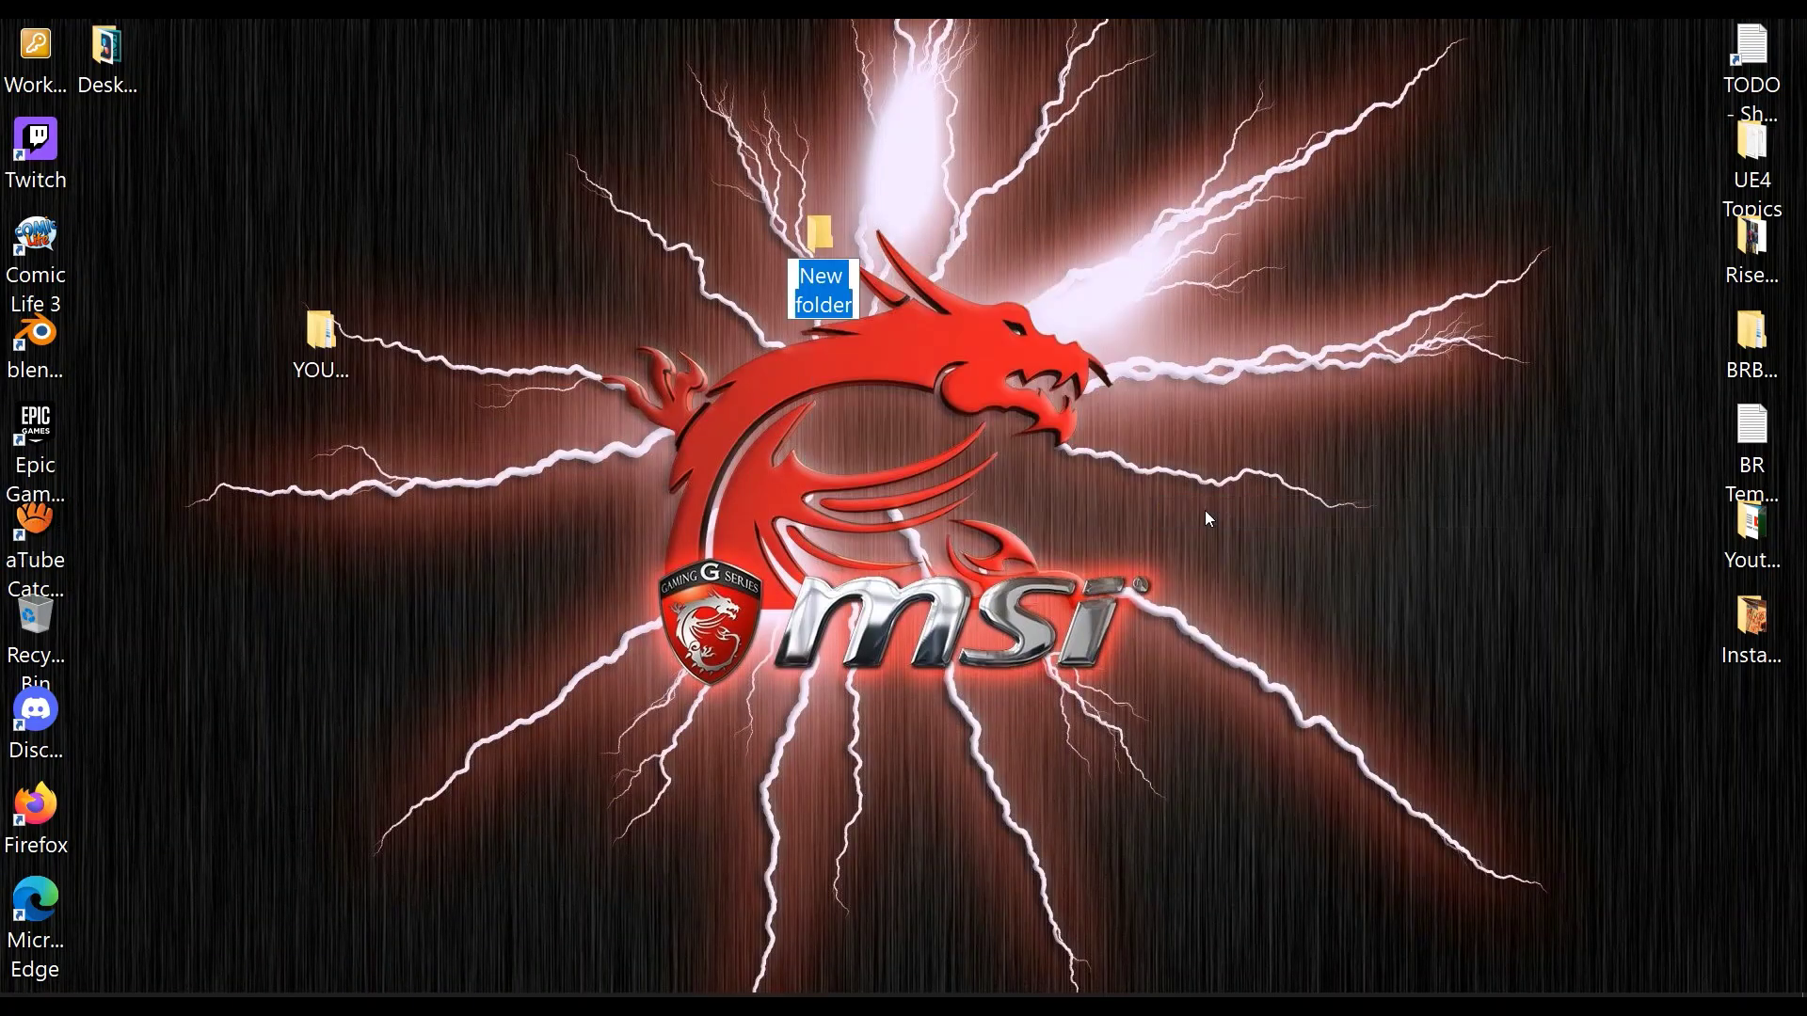
type("YOUR GAME FOLDER")
key("BackSpace")
type("RS")
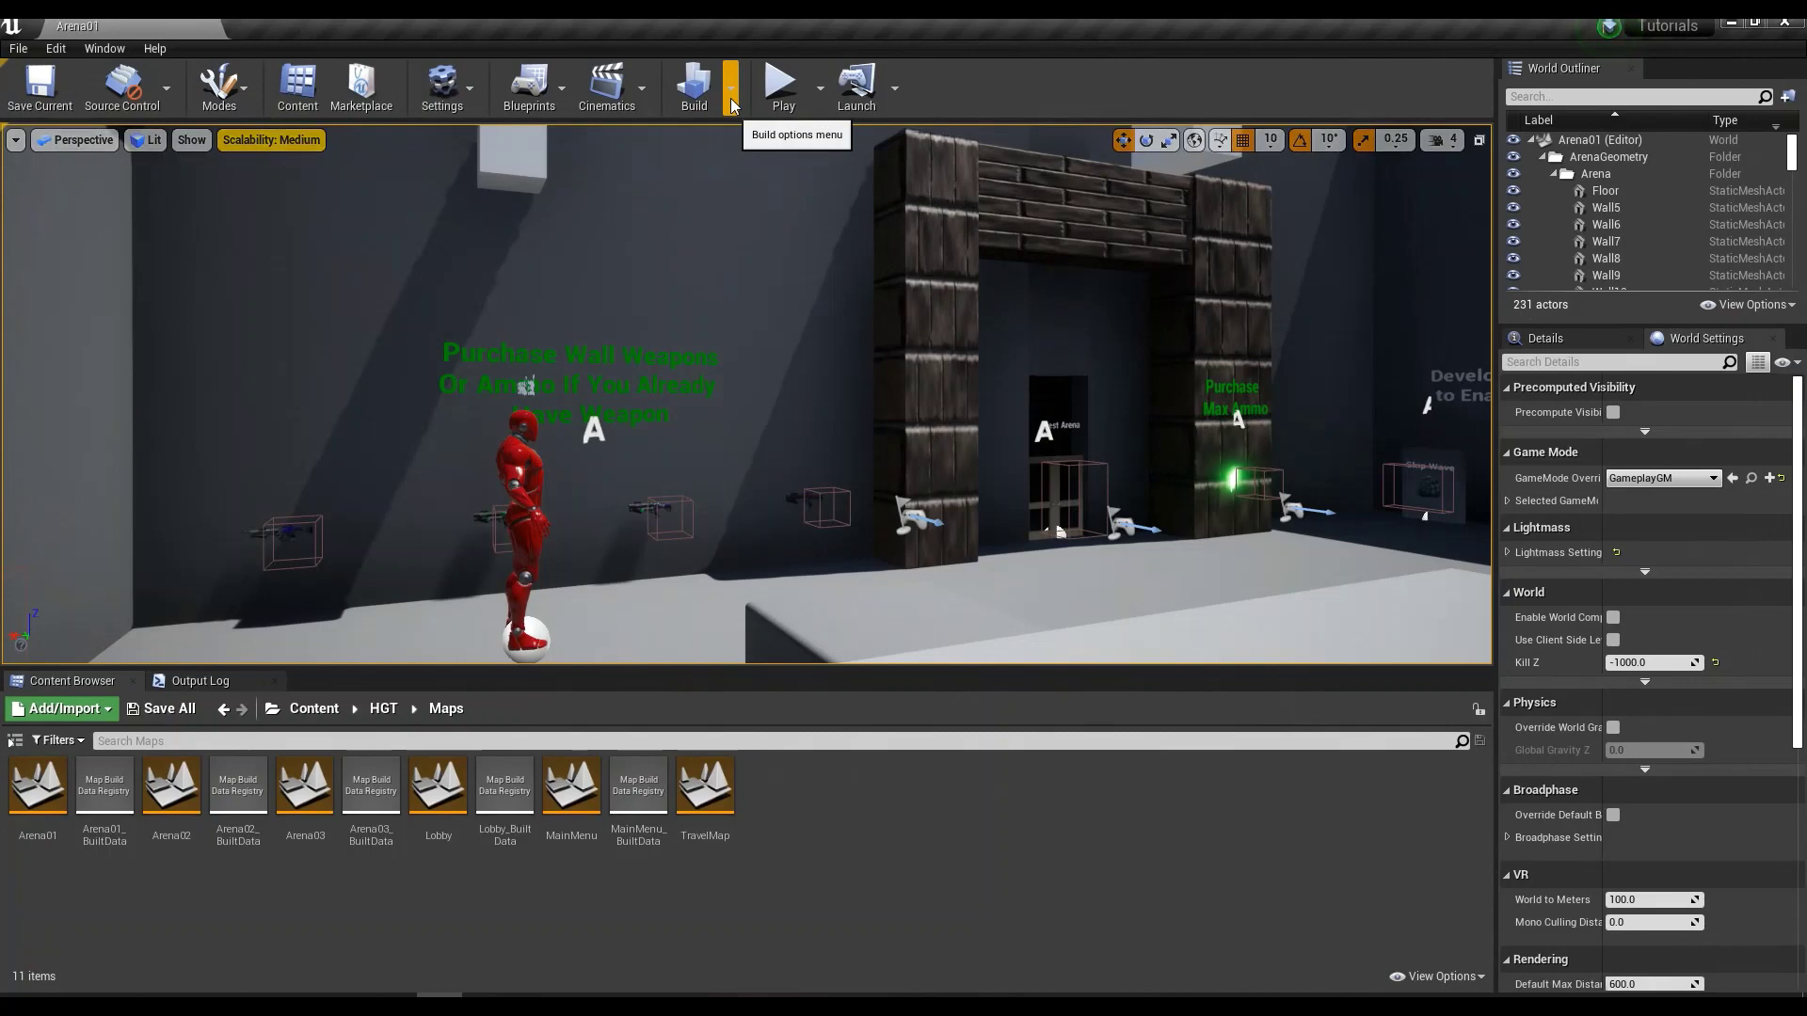
Run a Map Check on the level, examine the Message Log categories for errors, and close the log
left_click(731, 102)
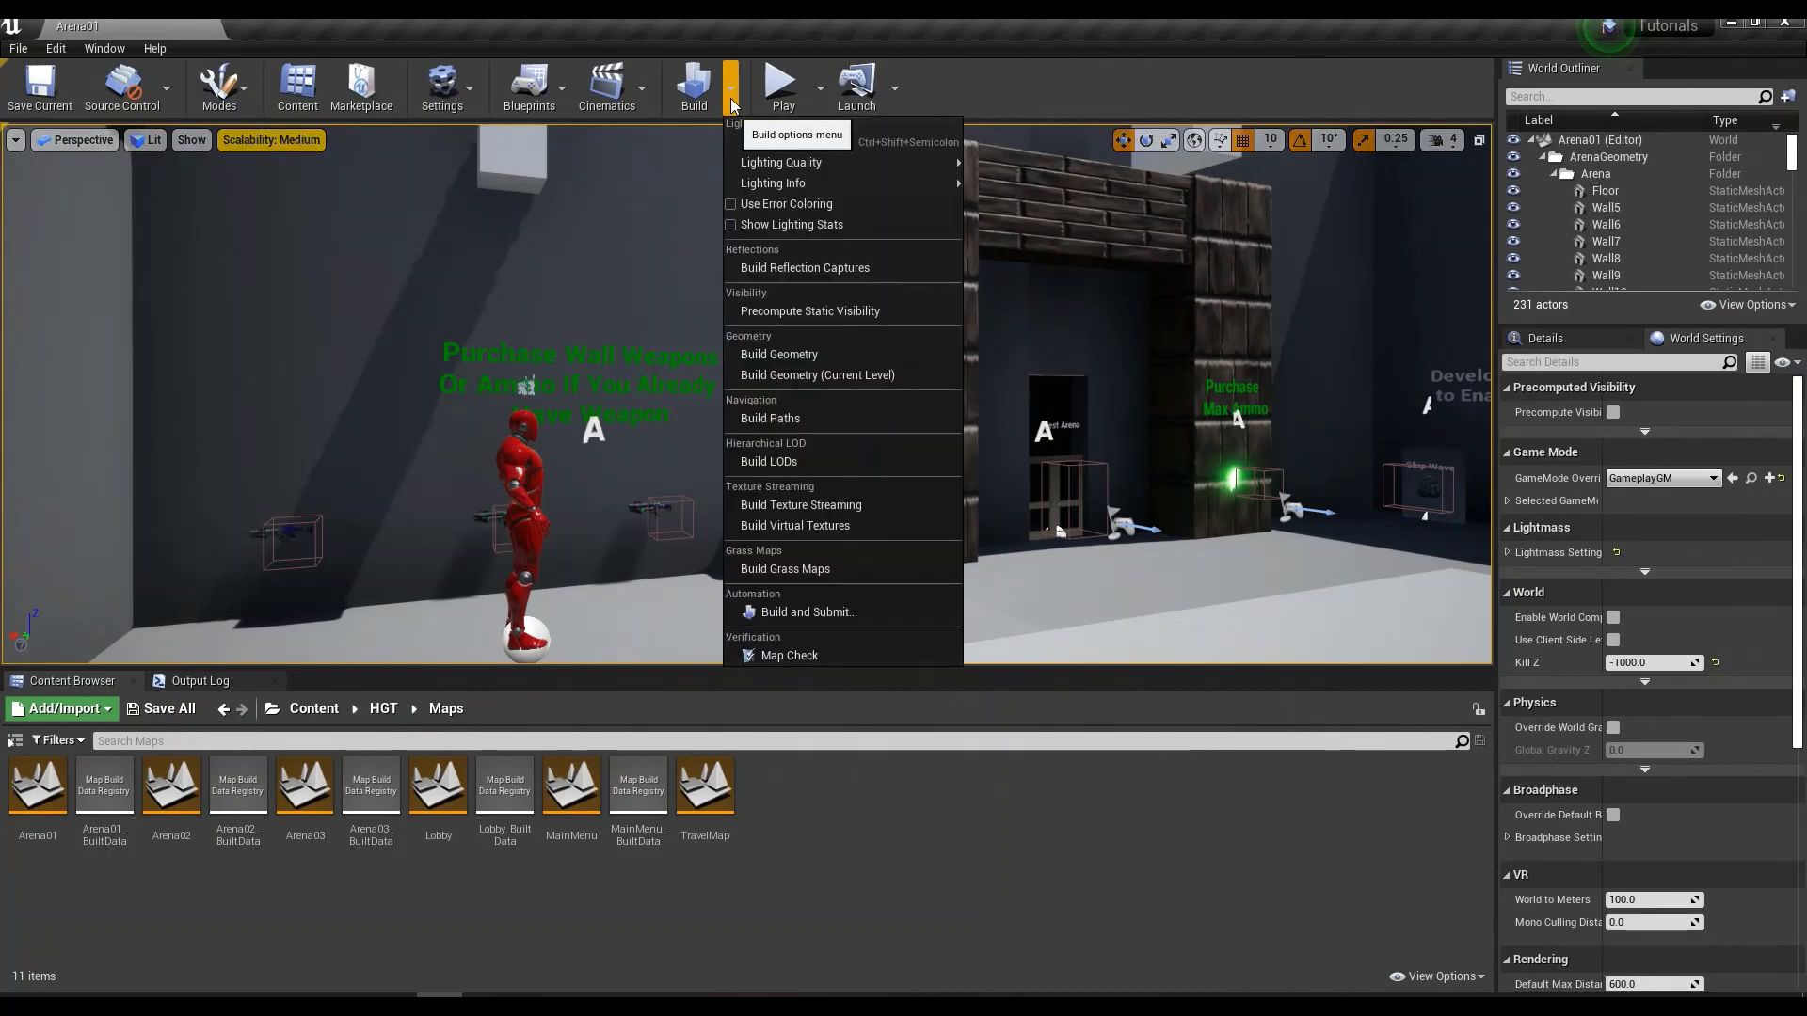
left_click(790, 657)
left_click(197, 257)
left_click(192, 236)
left_click(188, 195)
left_click(179, 263)
left_click(184, 278)
left_click(194, 320)
left_click(173, 424)
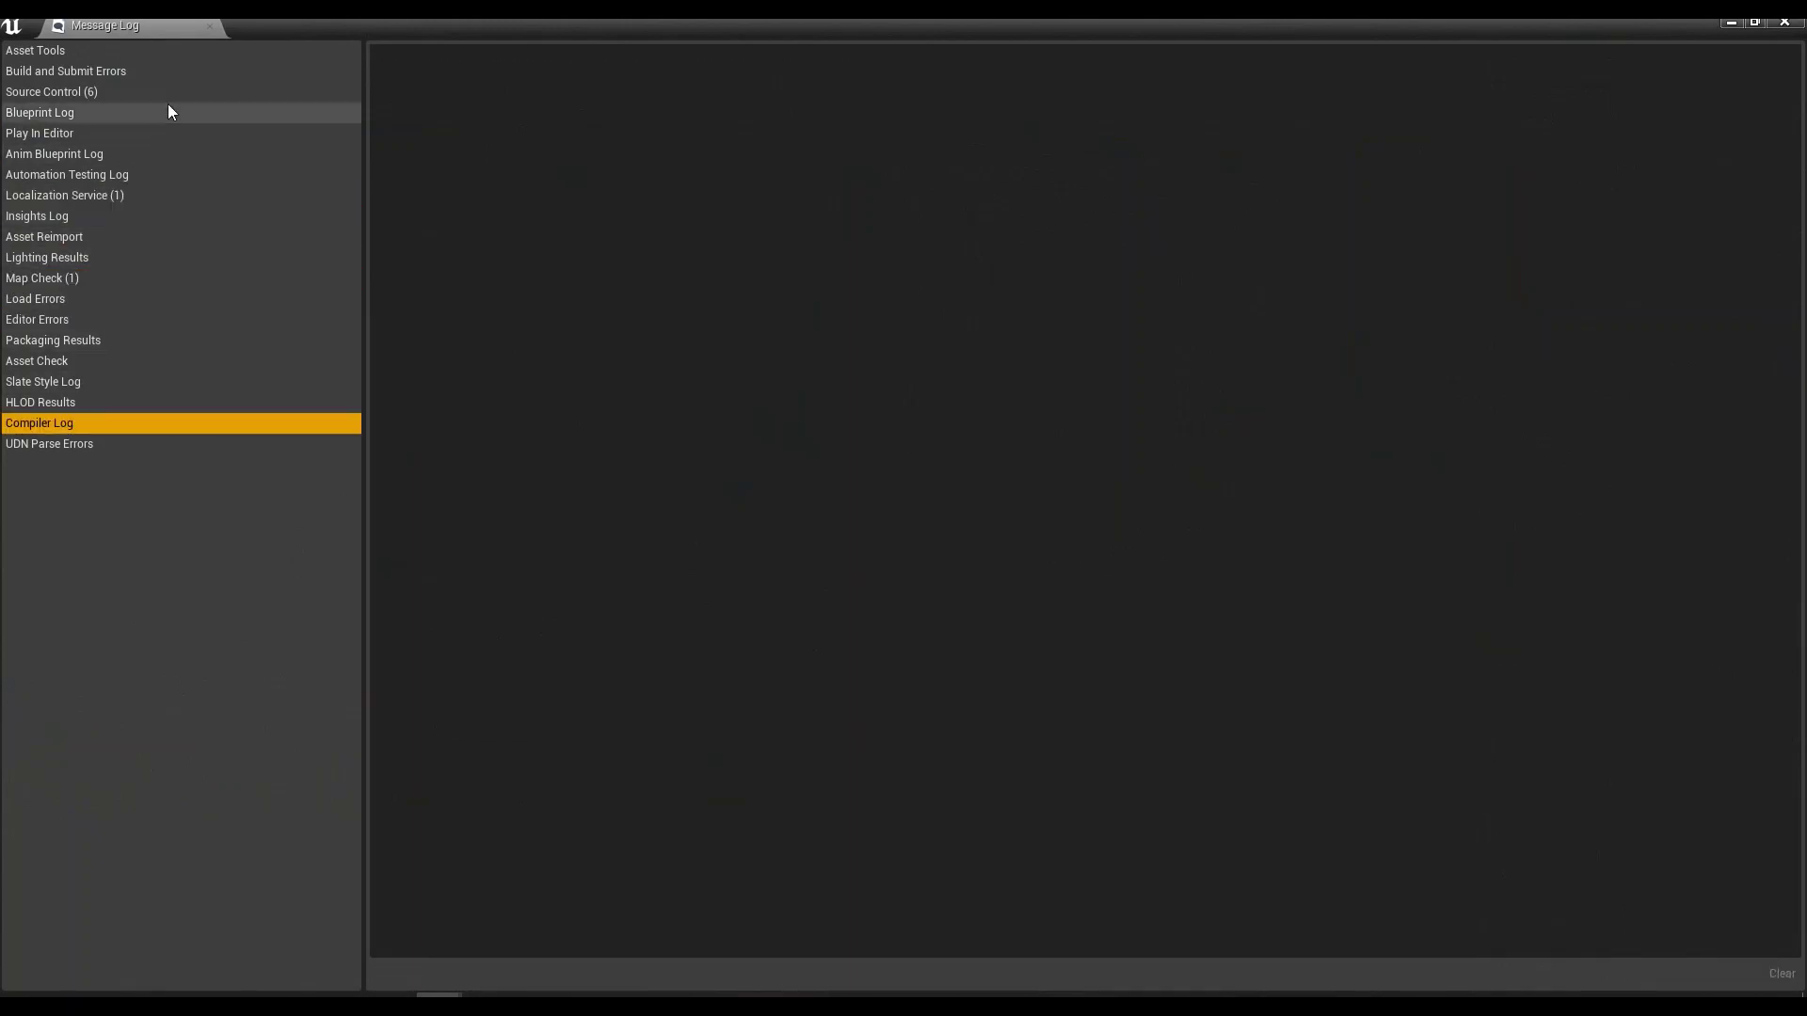
left_click(210, 28)
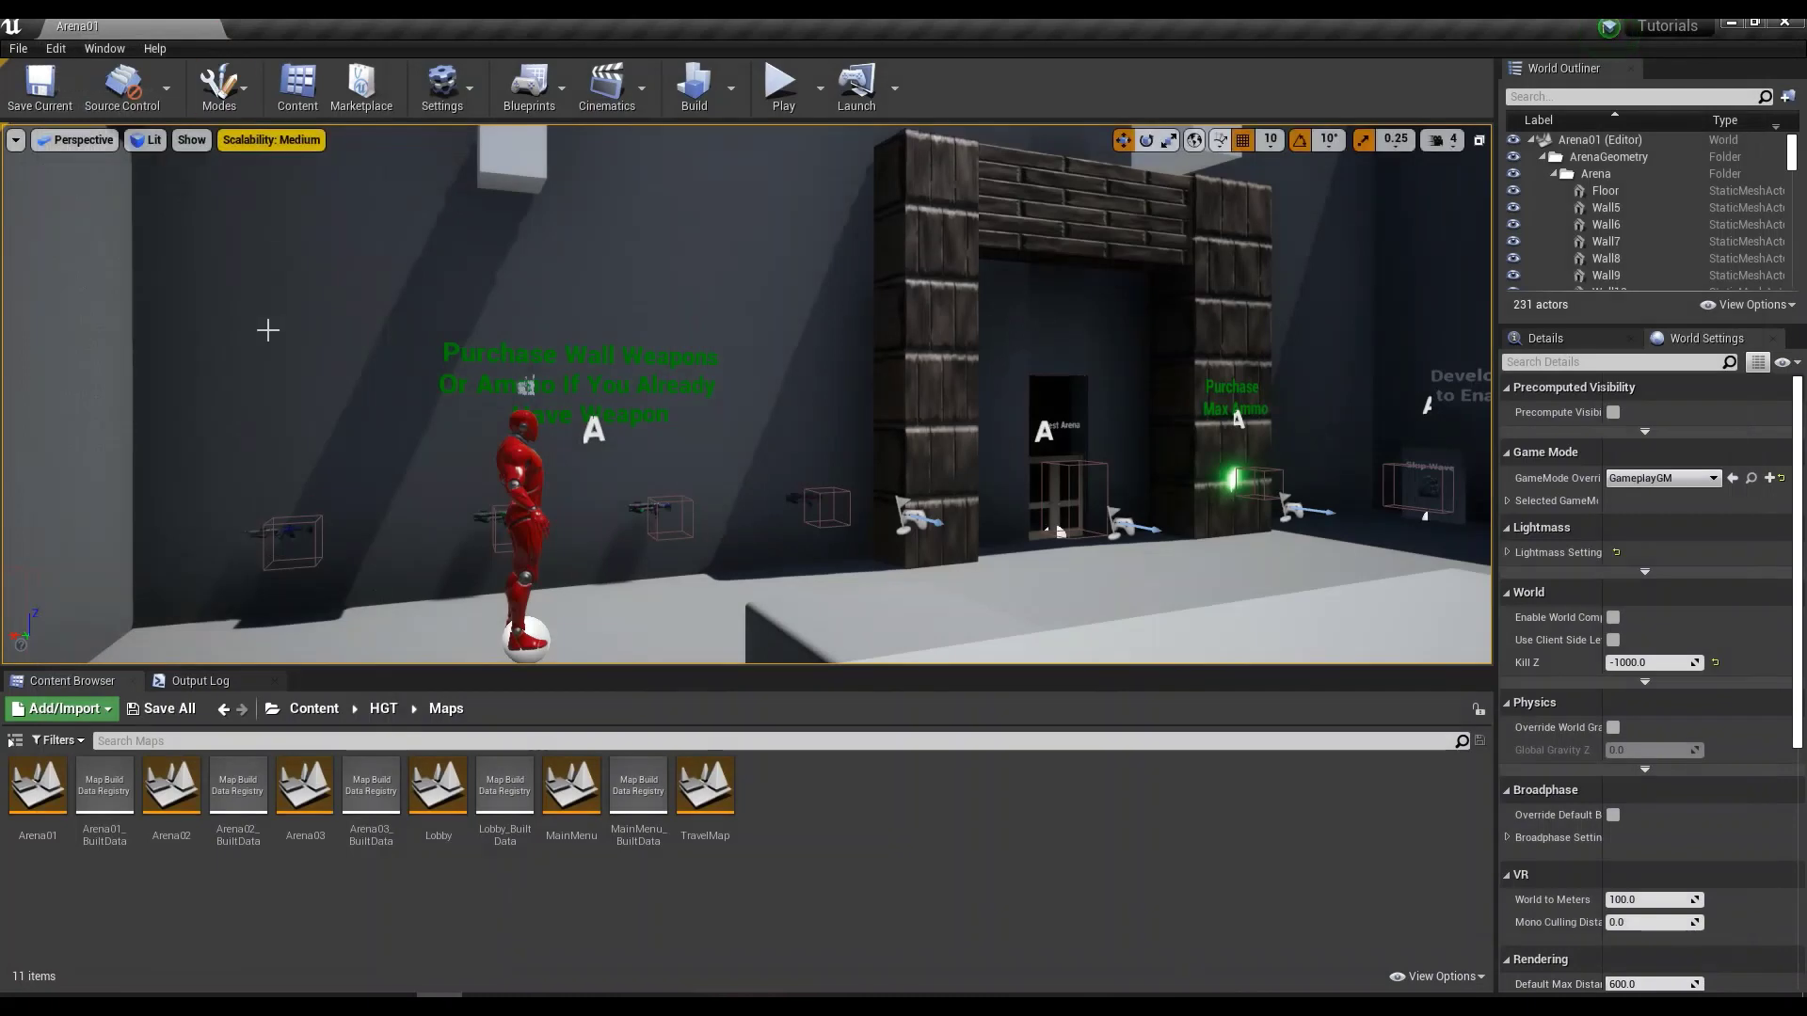
Open the Project Settings in a maximized window and search them for "package"
left_click(57, 48)
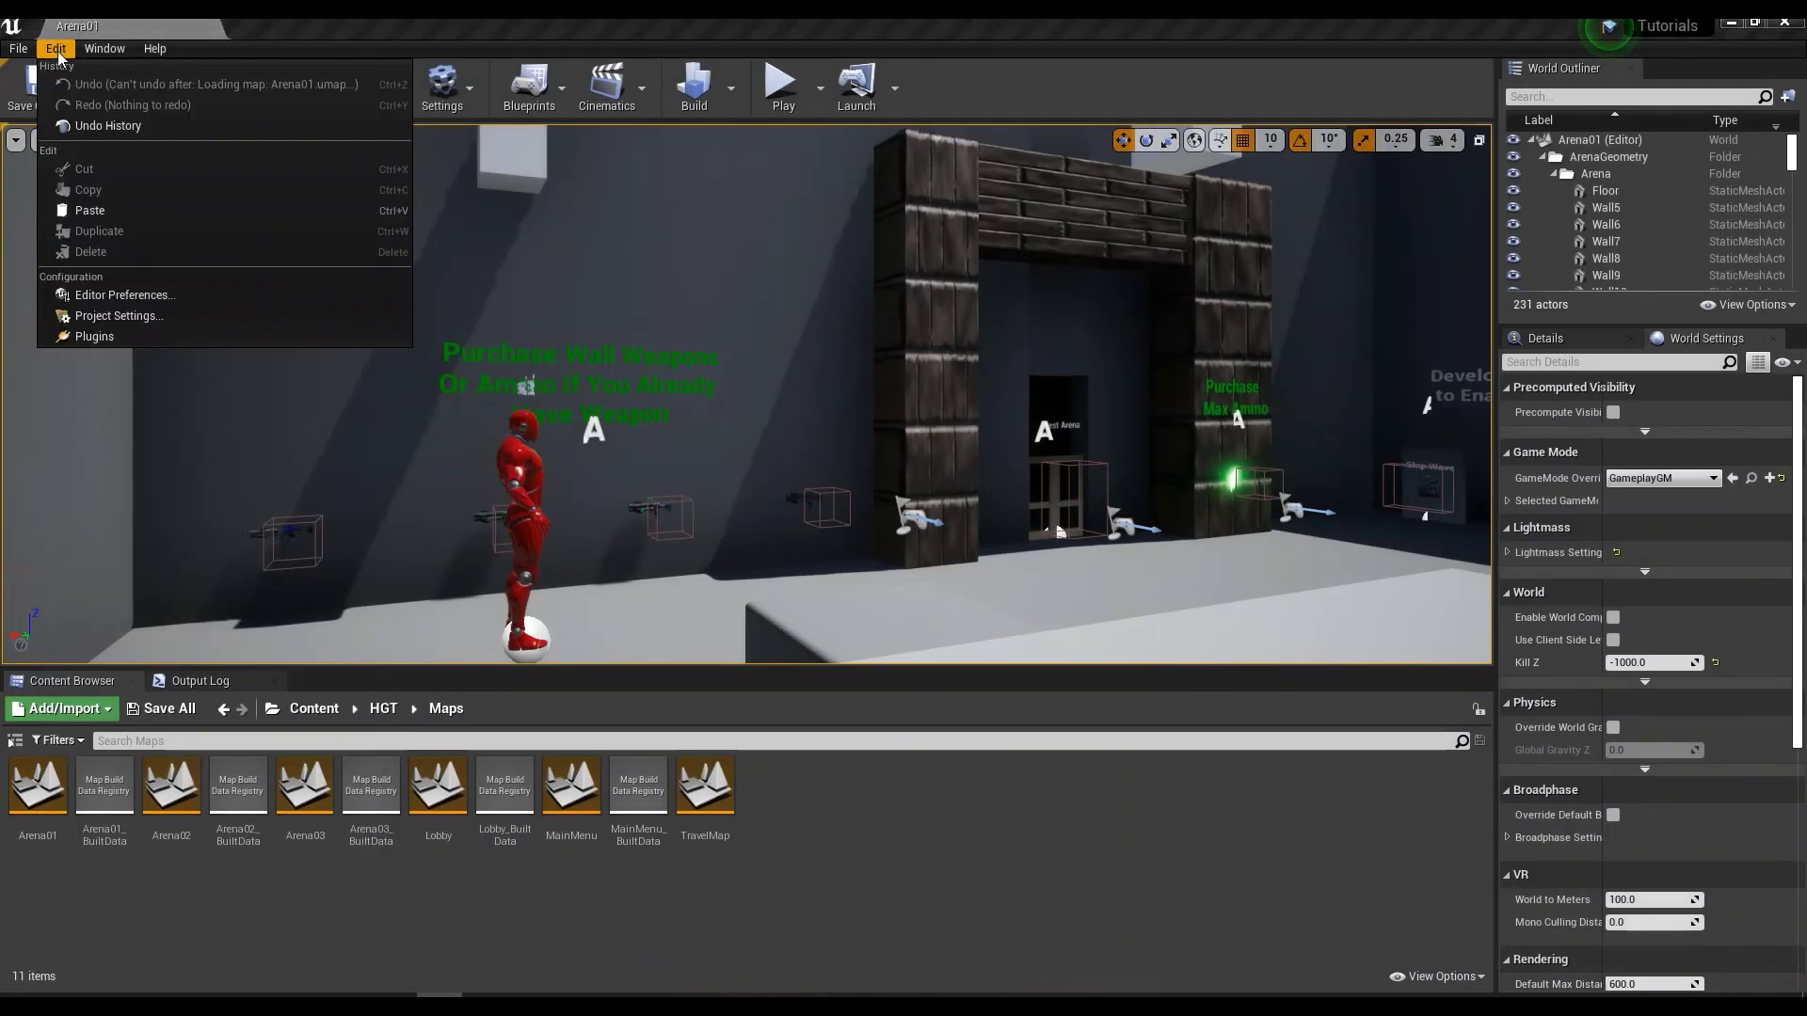
left_click(148, 314)
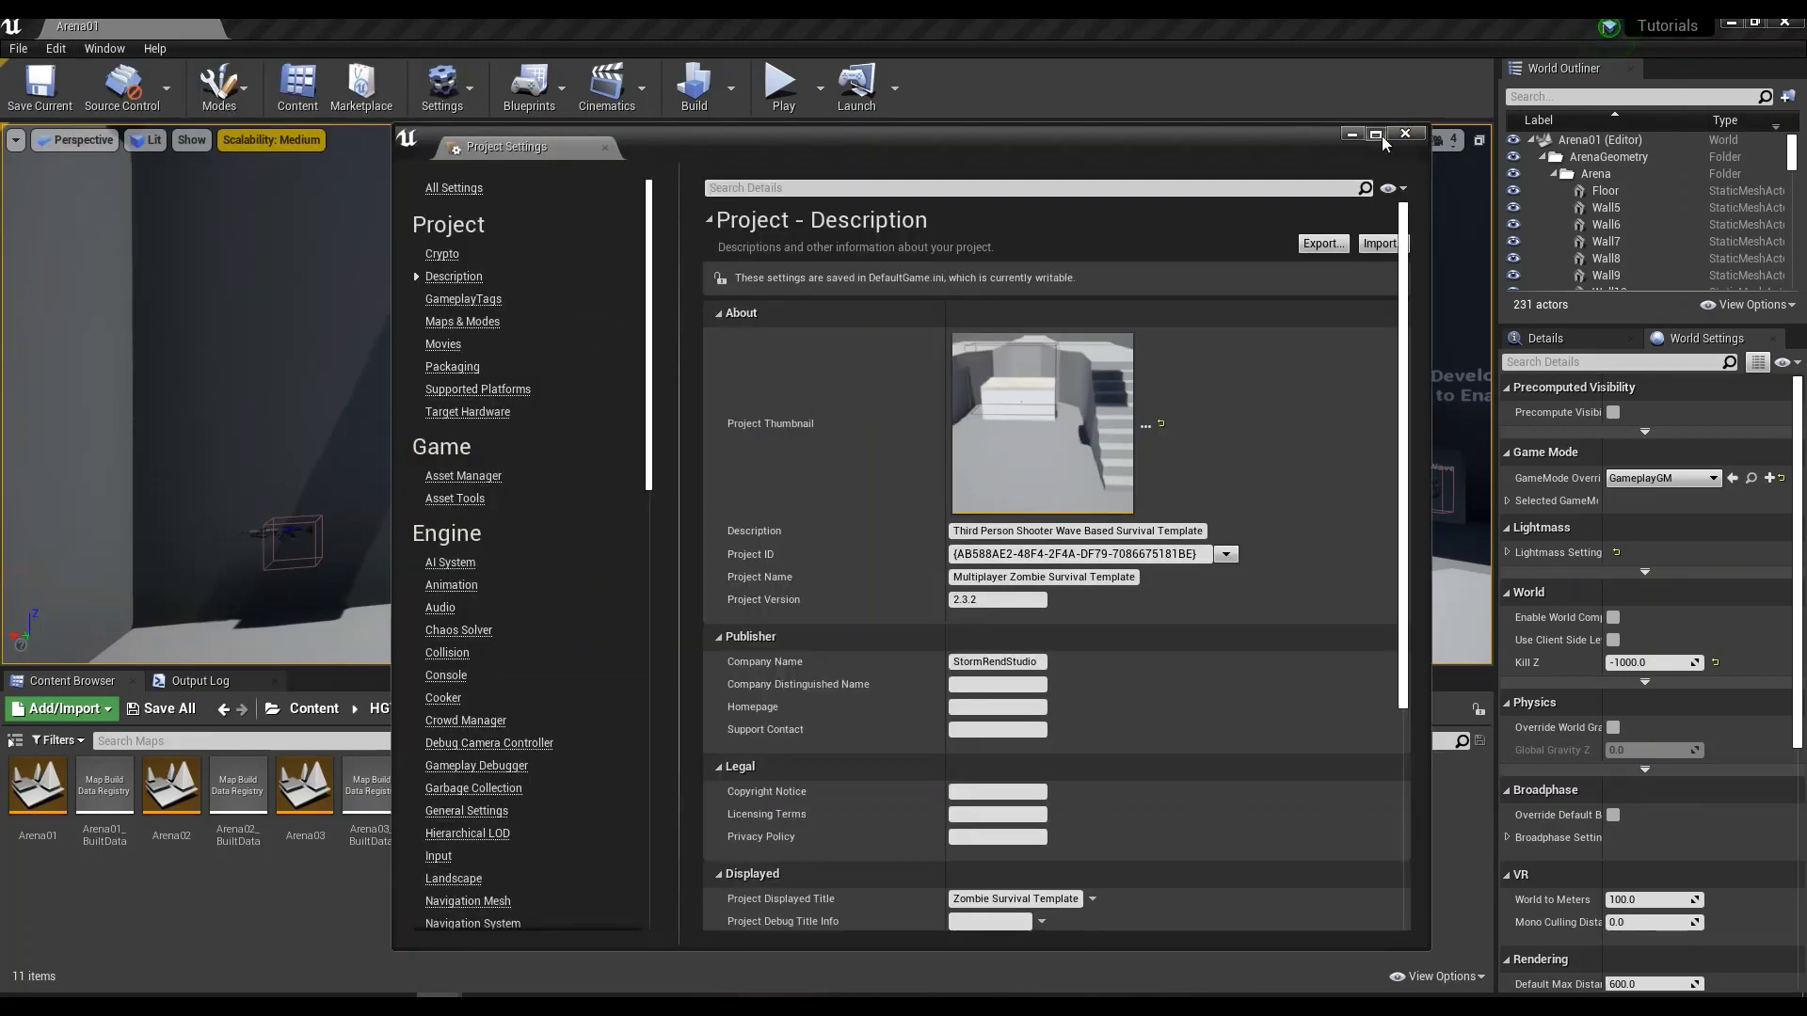
left_click(1376, 133)
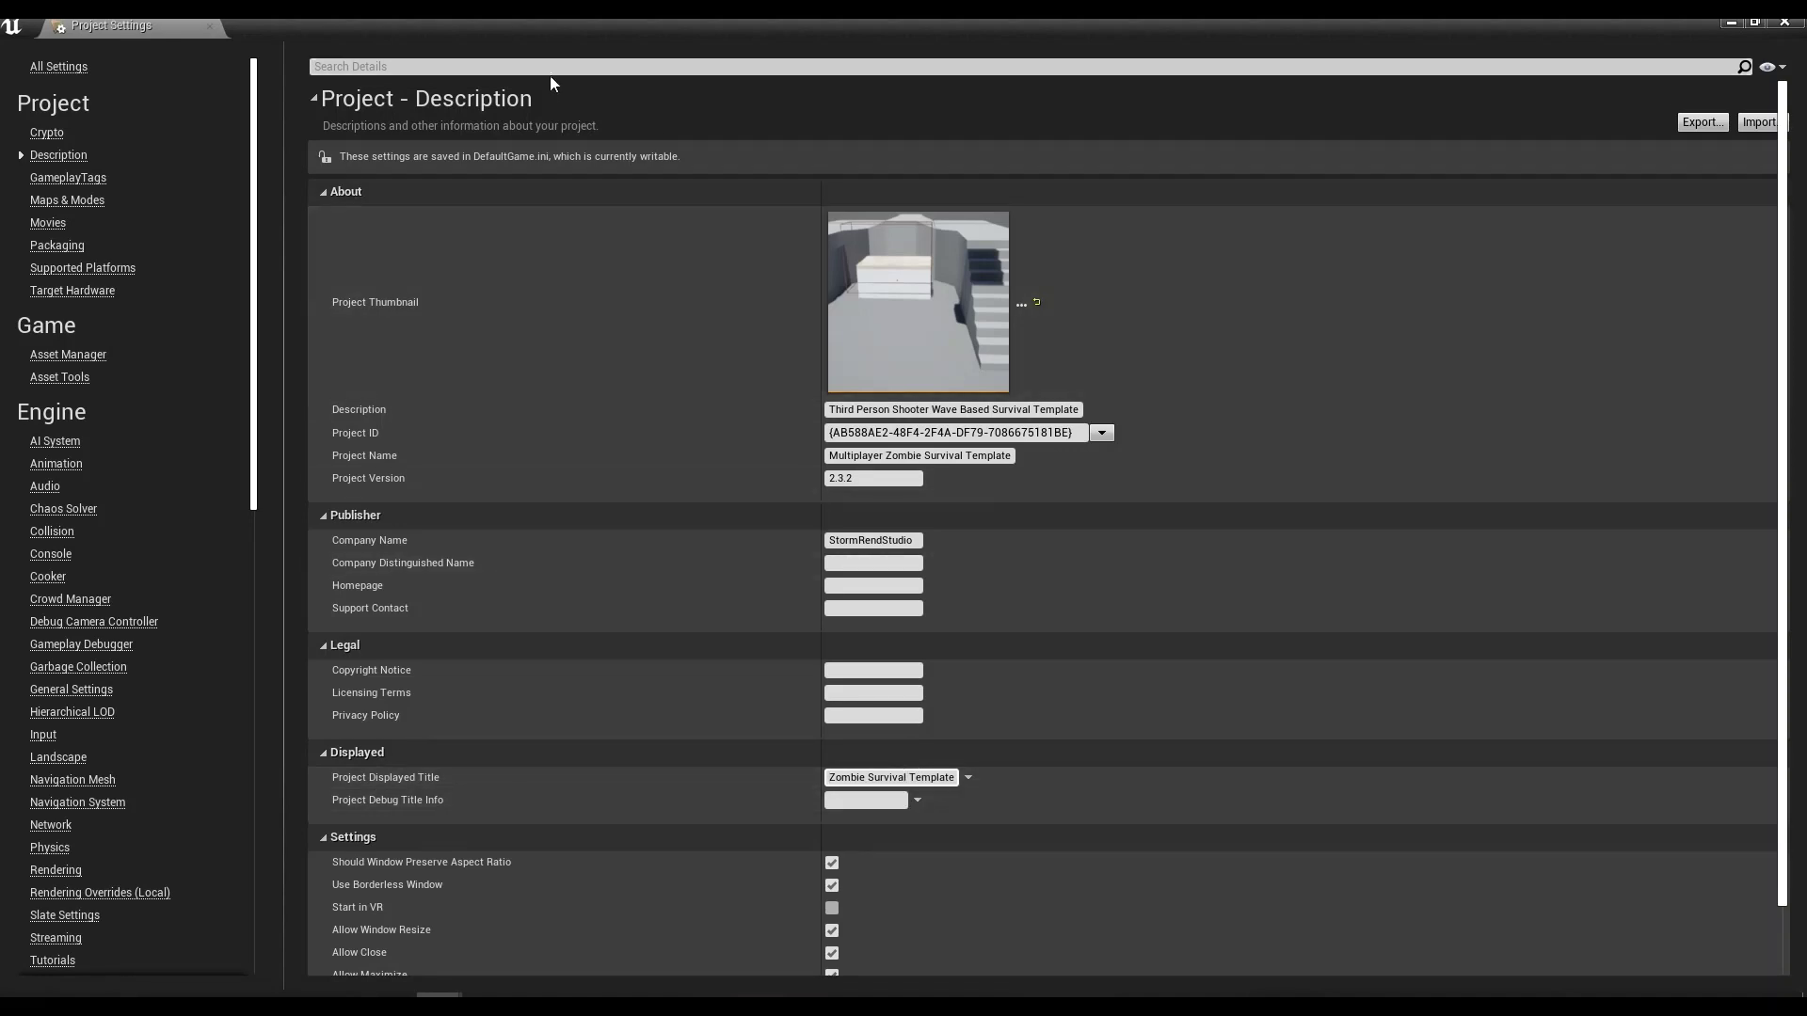
left_click(546, 66)
type("p")
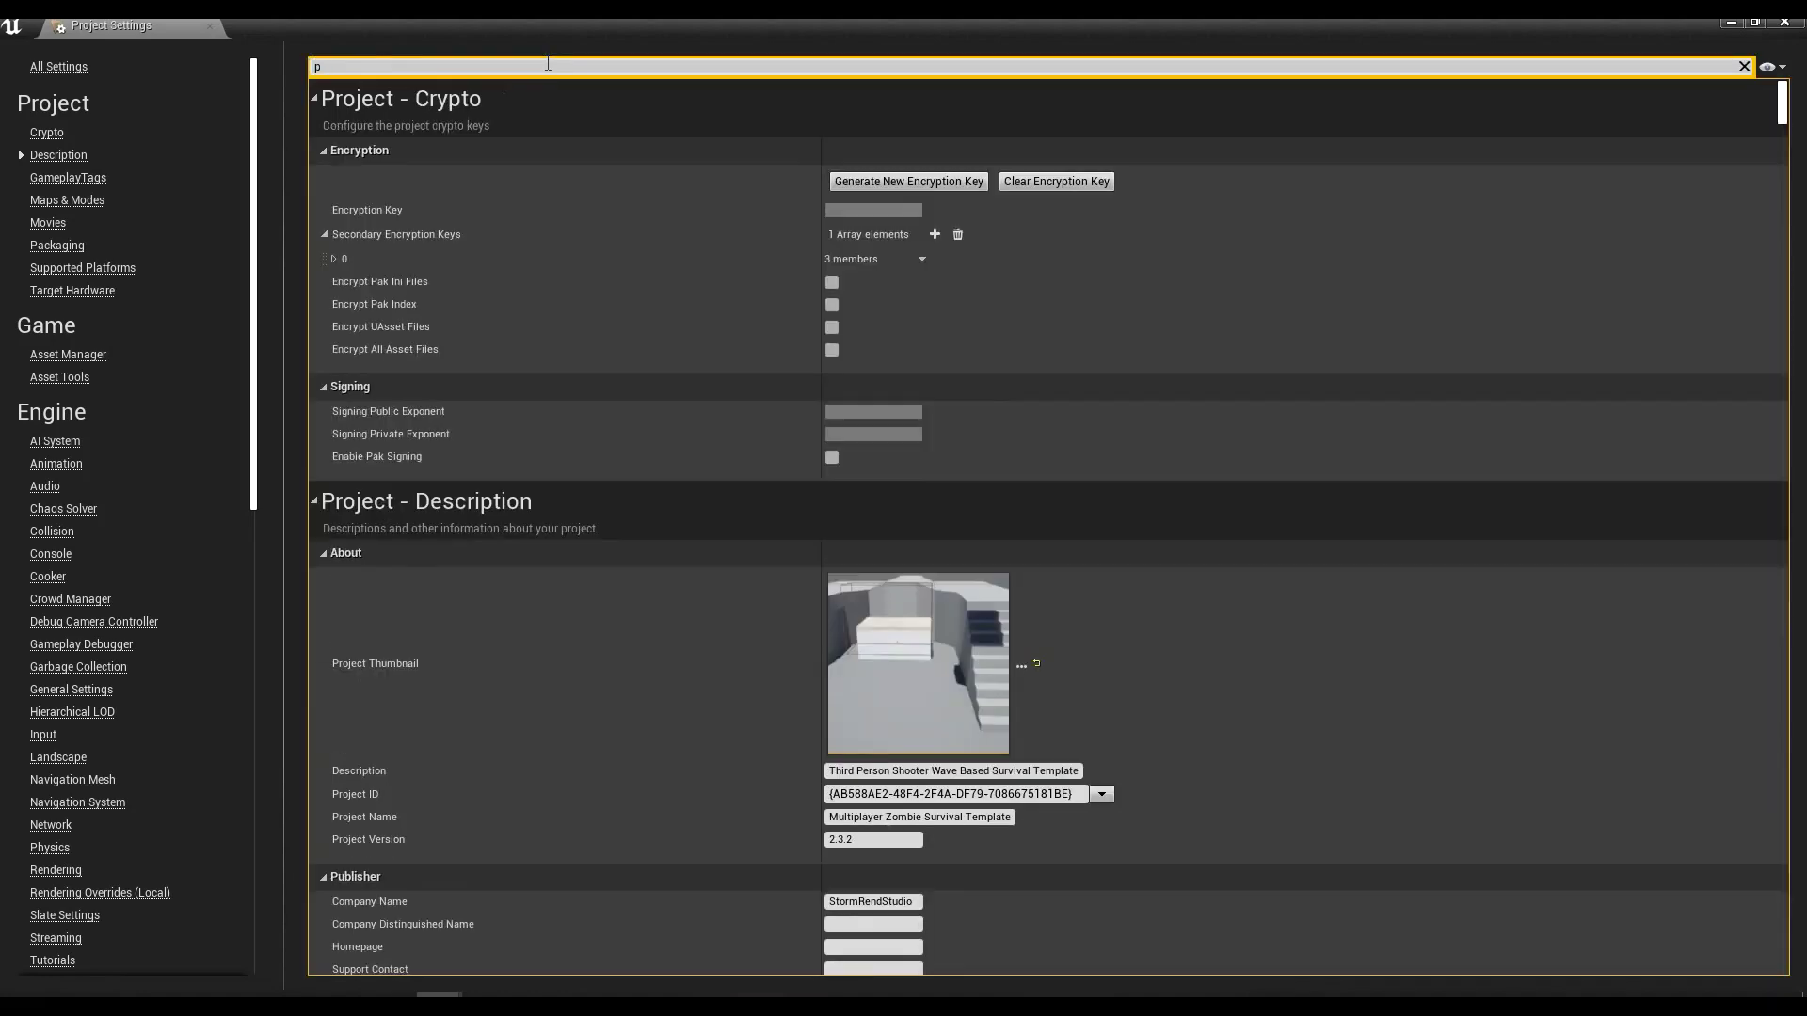
type("ackage")
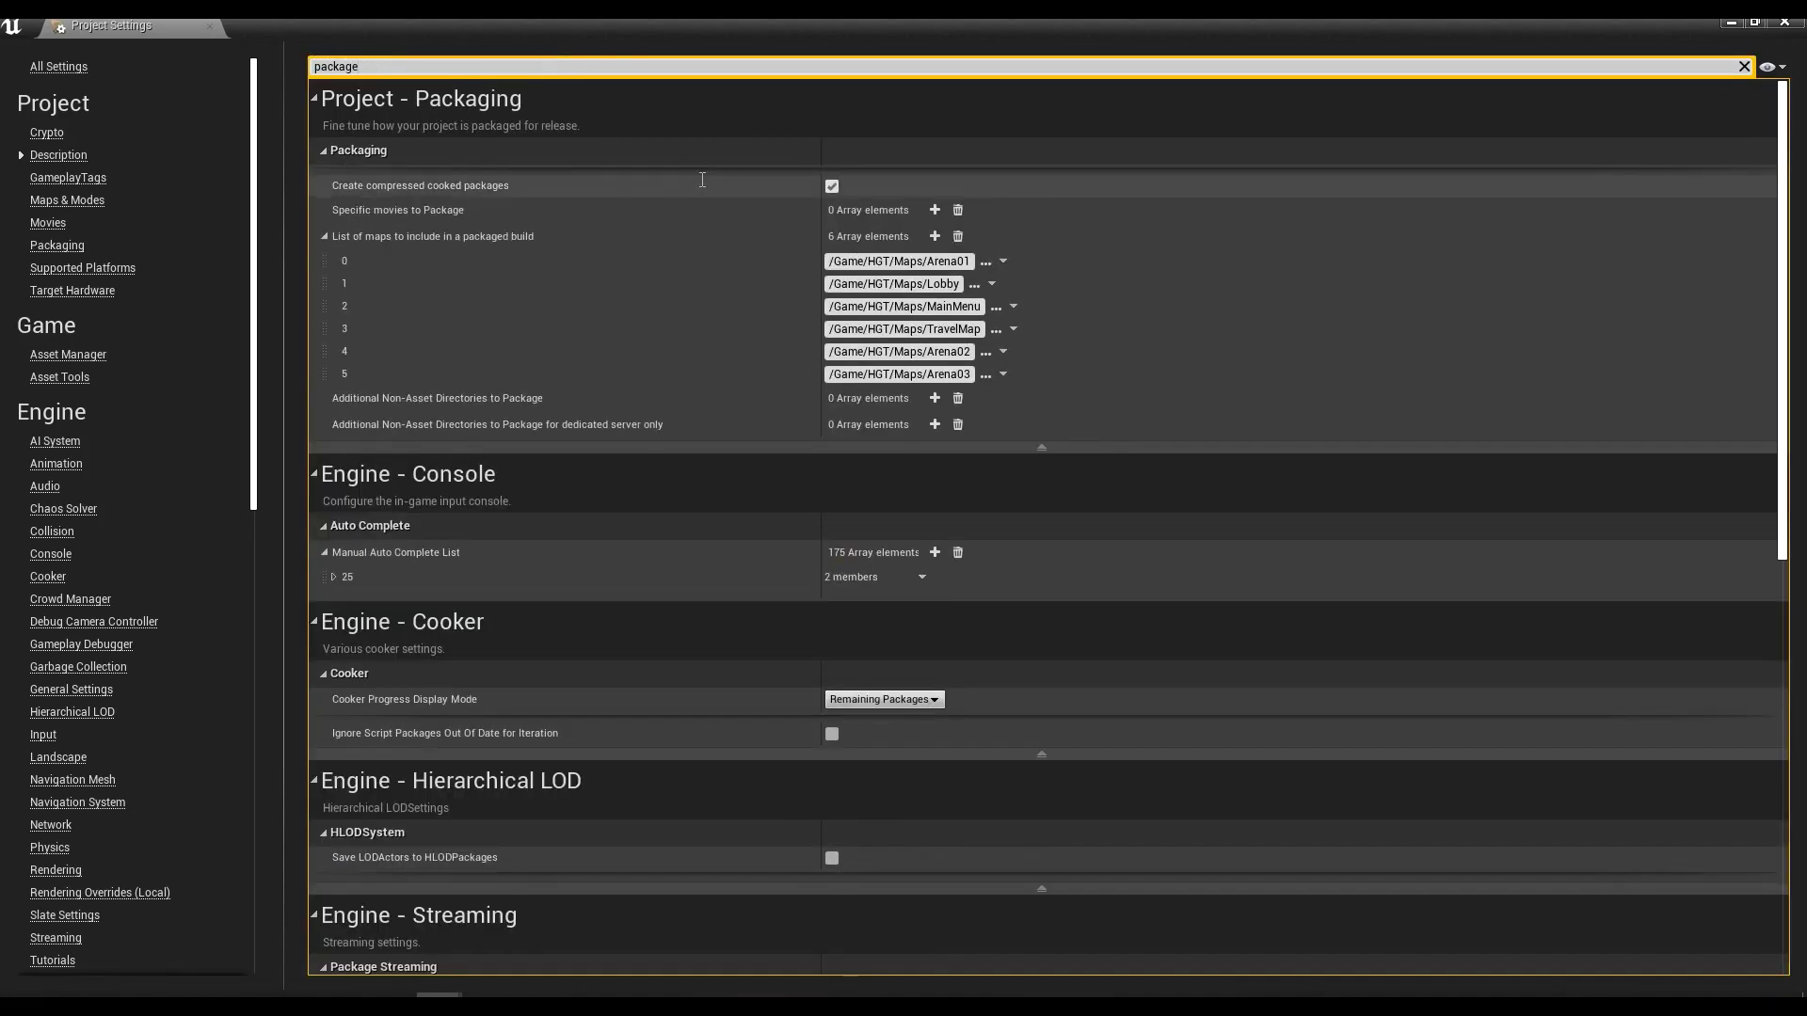
Broaden the settings search to "pack", review the packaging options and the list of maps to include, and close the settings
key("BackSpace")
key("BackSpace")
key("BackSpace")
key("BackSpace")
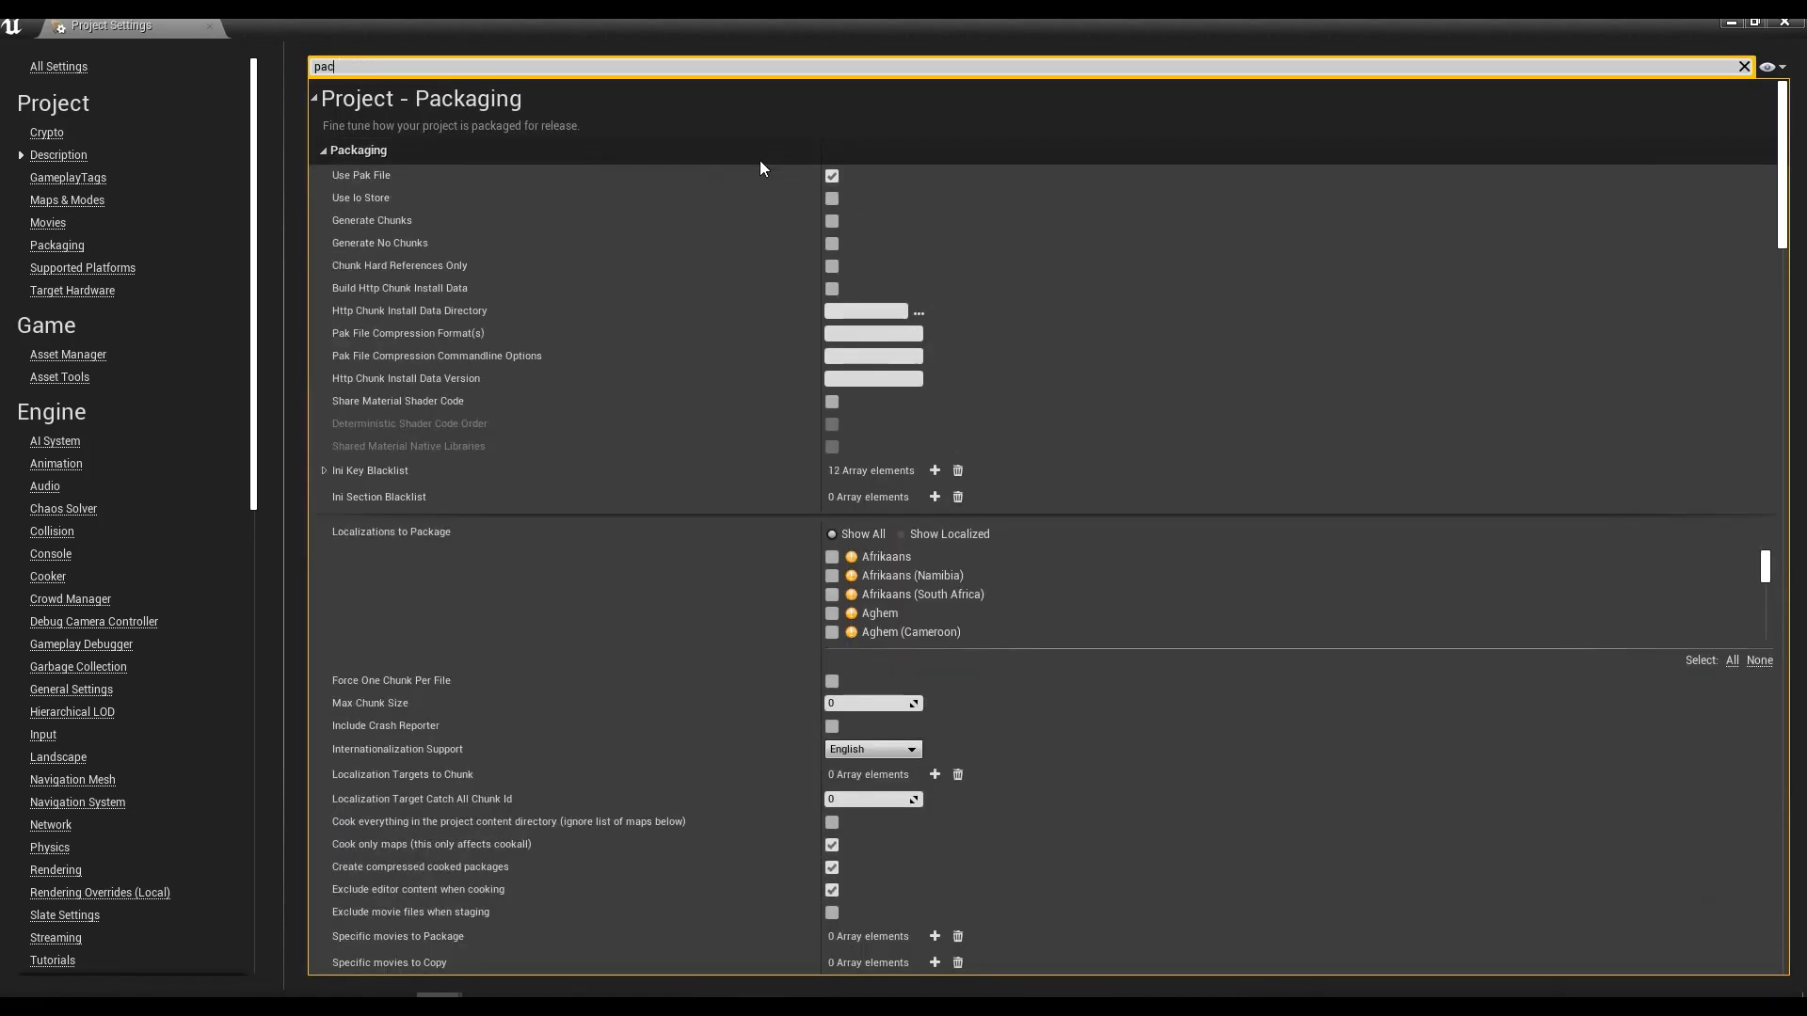
type("k")
scroll(923, 243, "down", 3)
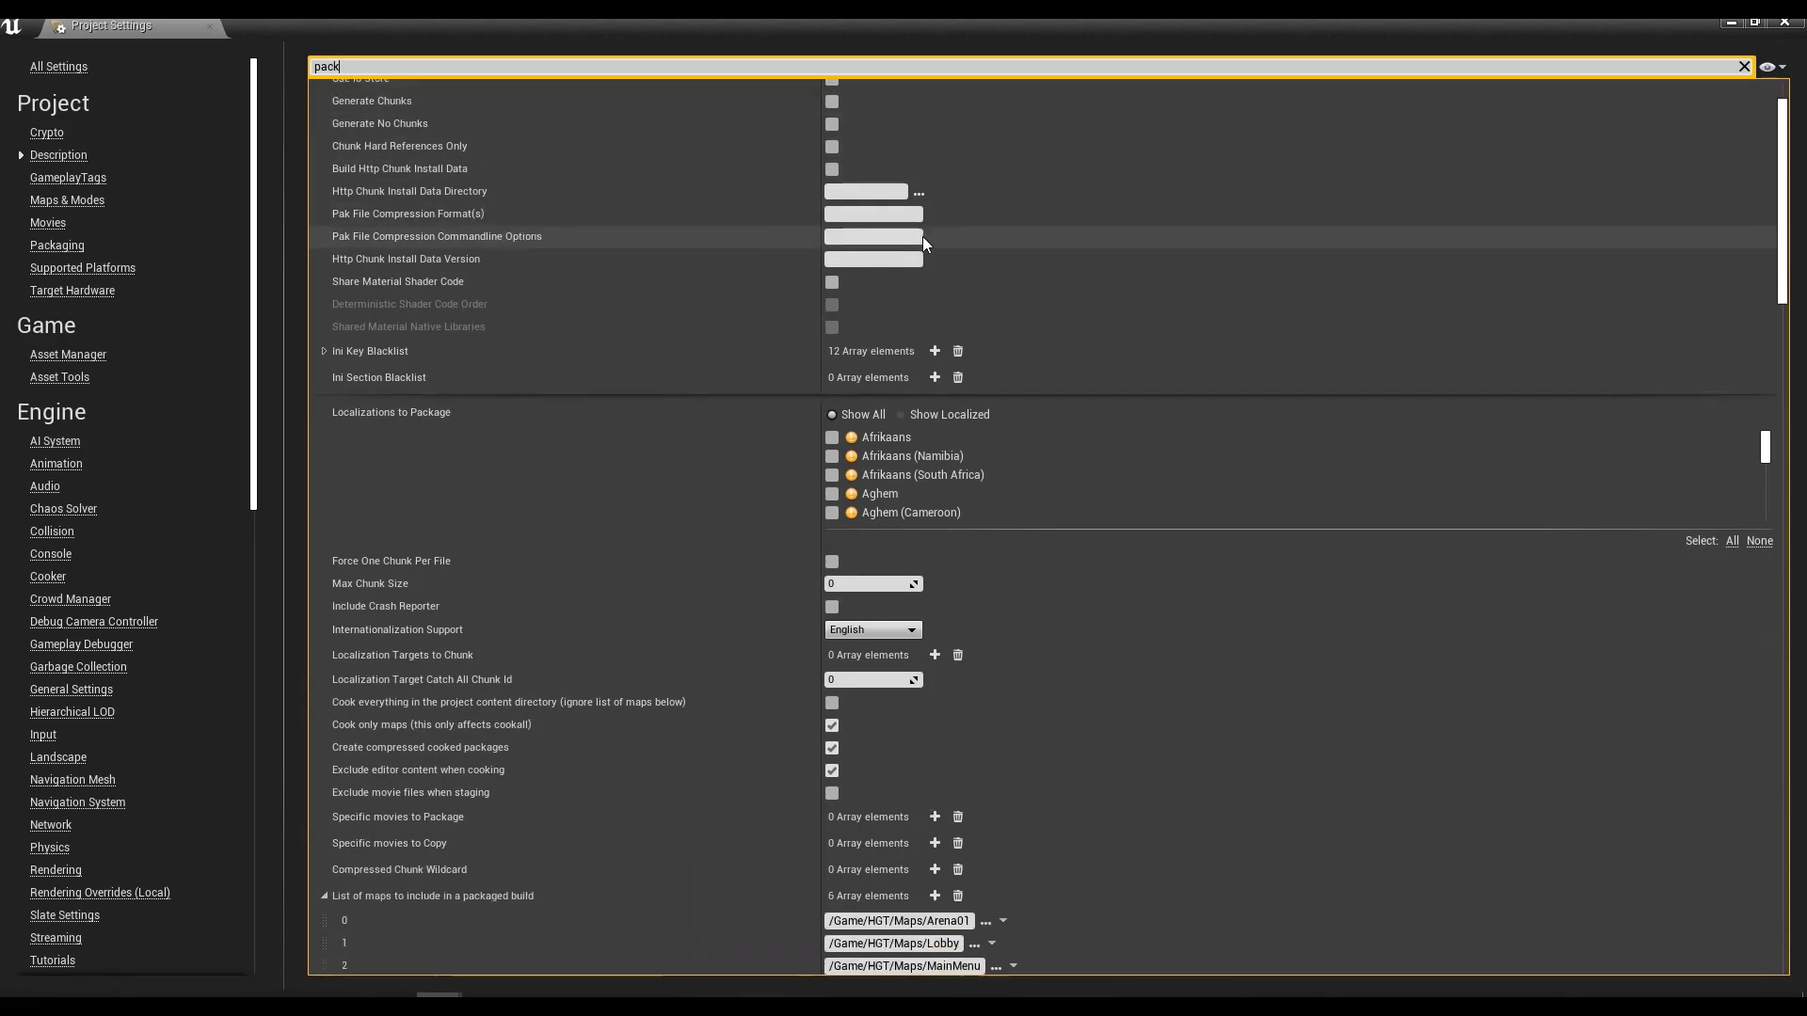
scroll(922, 235, "down", 2)
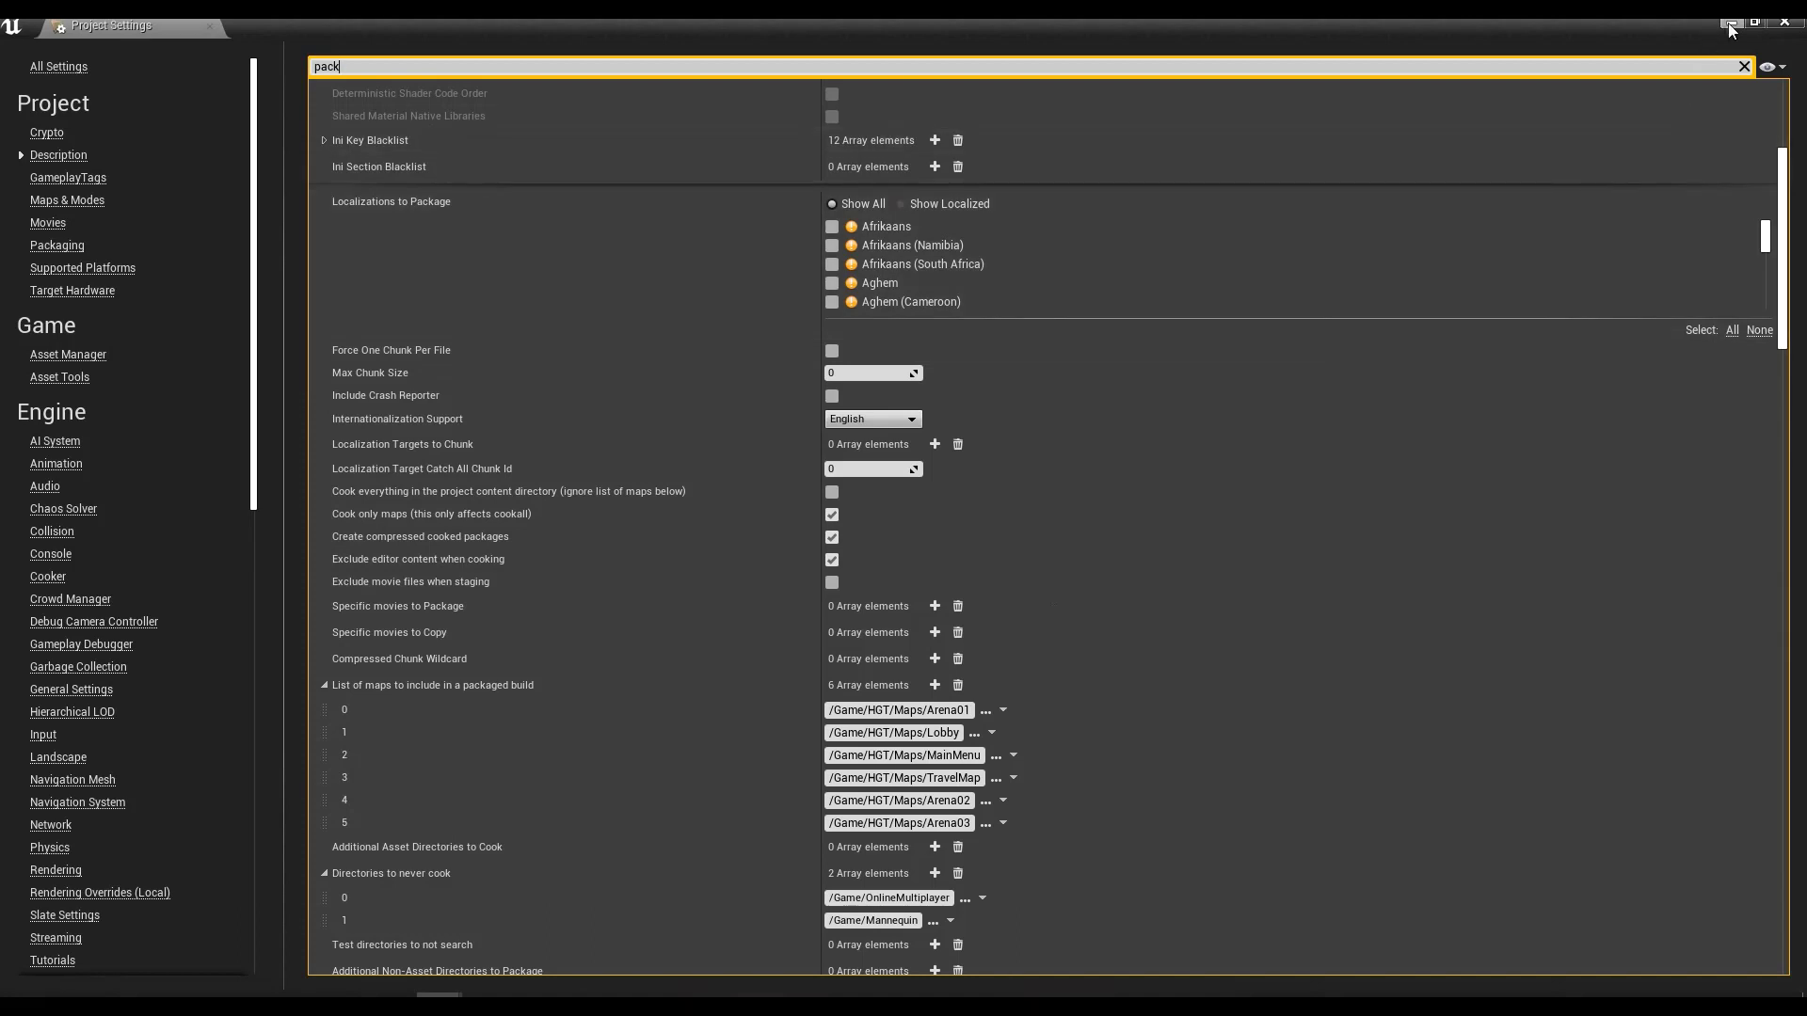
left_click(1783, 25)
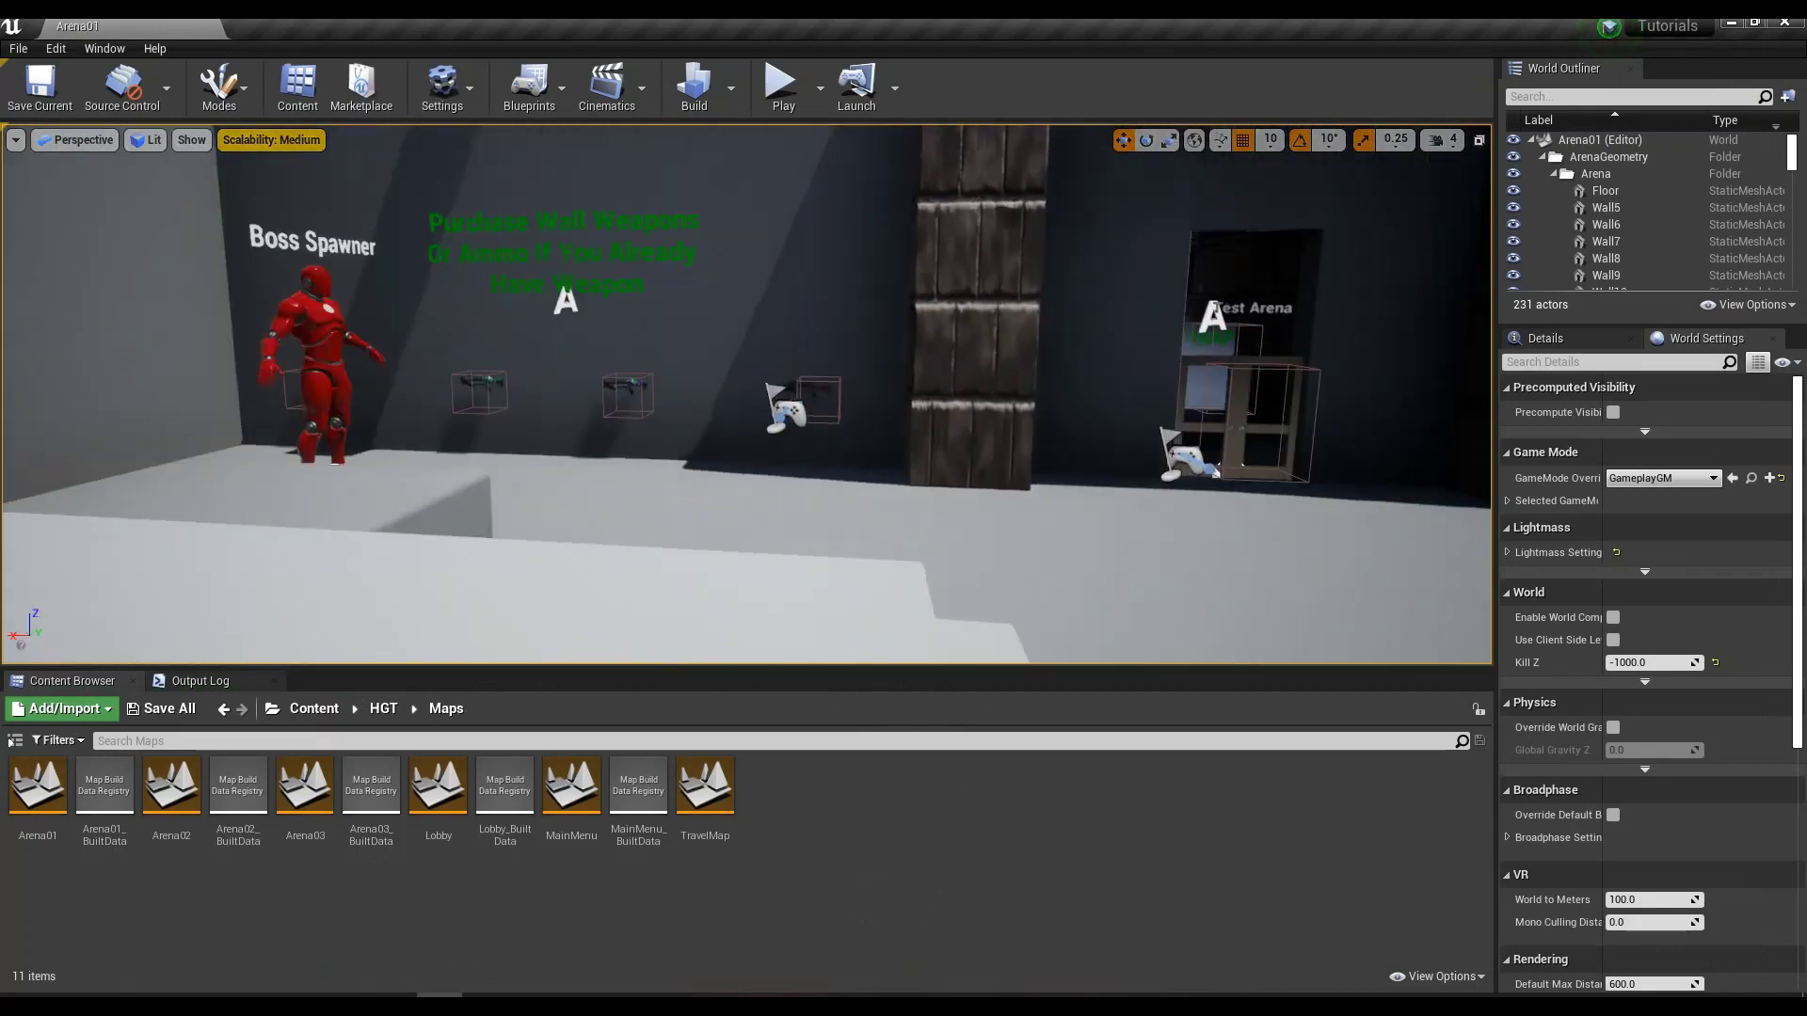
left_click(19, 49)
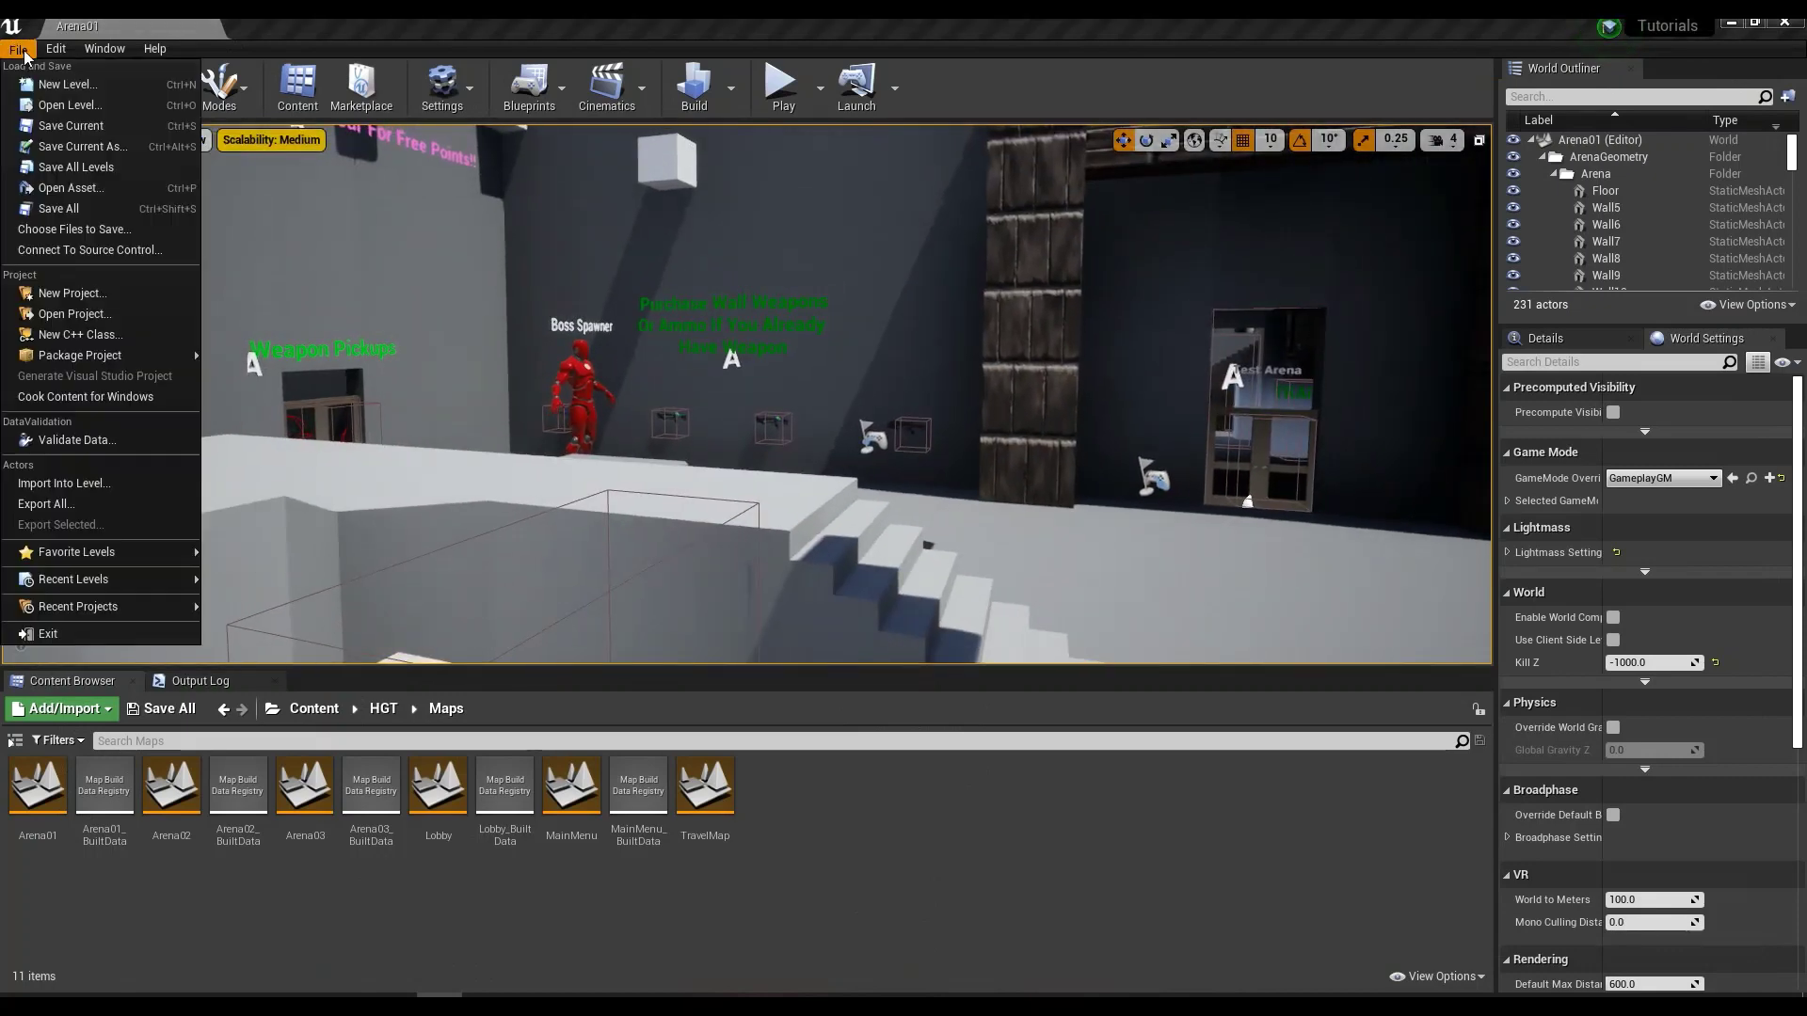
mouse_move(86, 356)
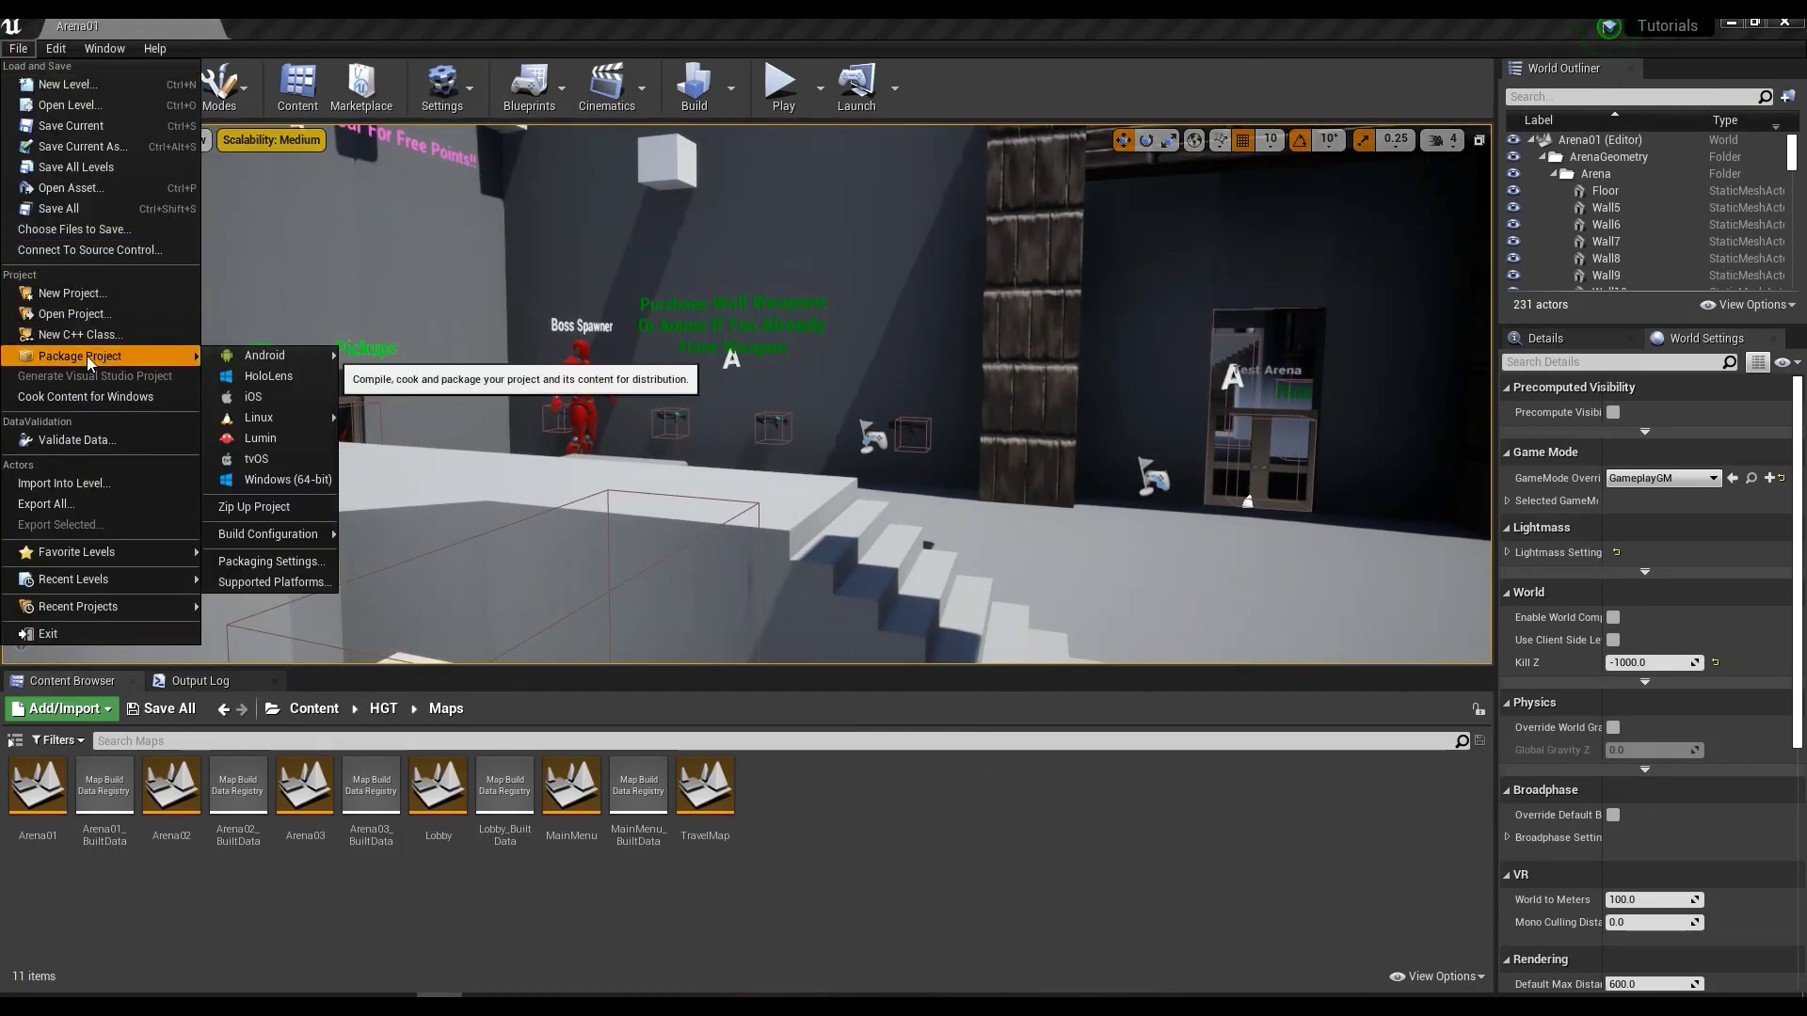
mouse_move(235, 360)
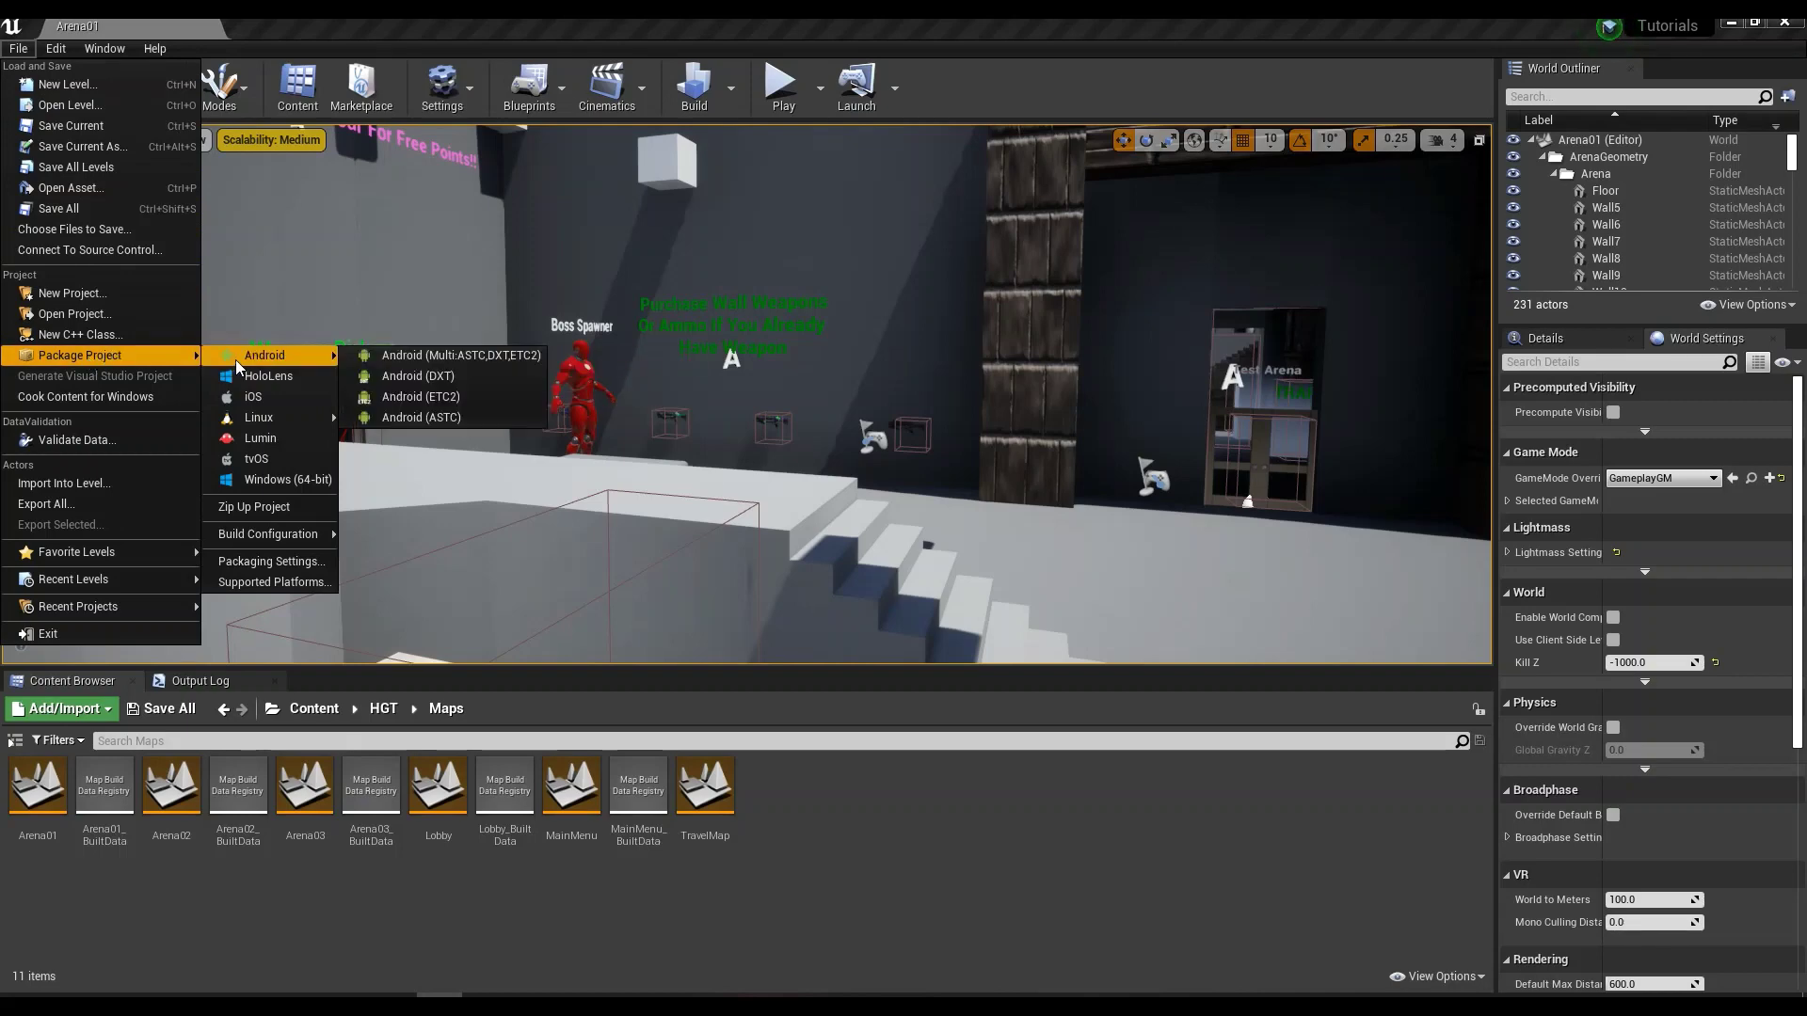
key("Escape")
Package the project for Windows (64-bit) into the YOURGAMEFOLDER1 folder on the desktop
left_click(19, 48)
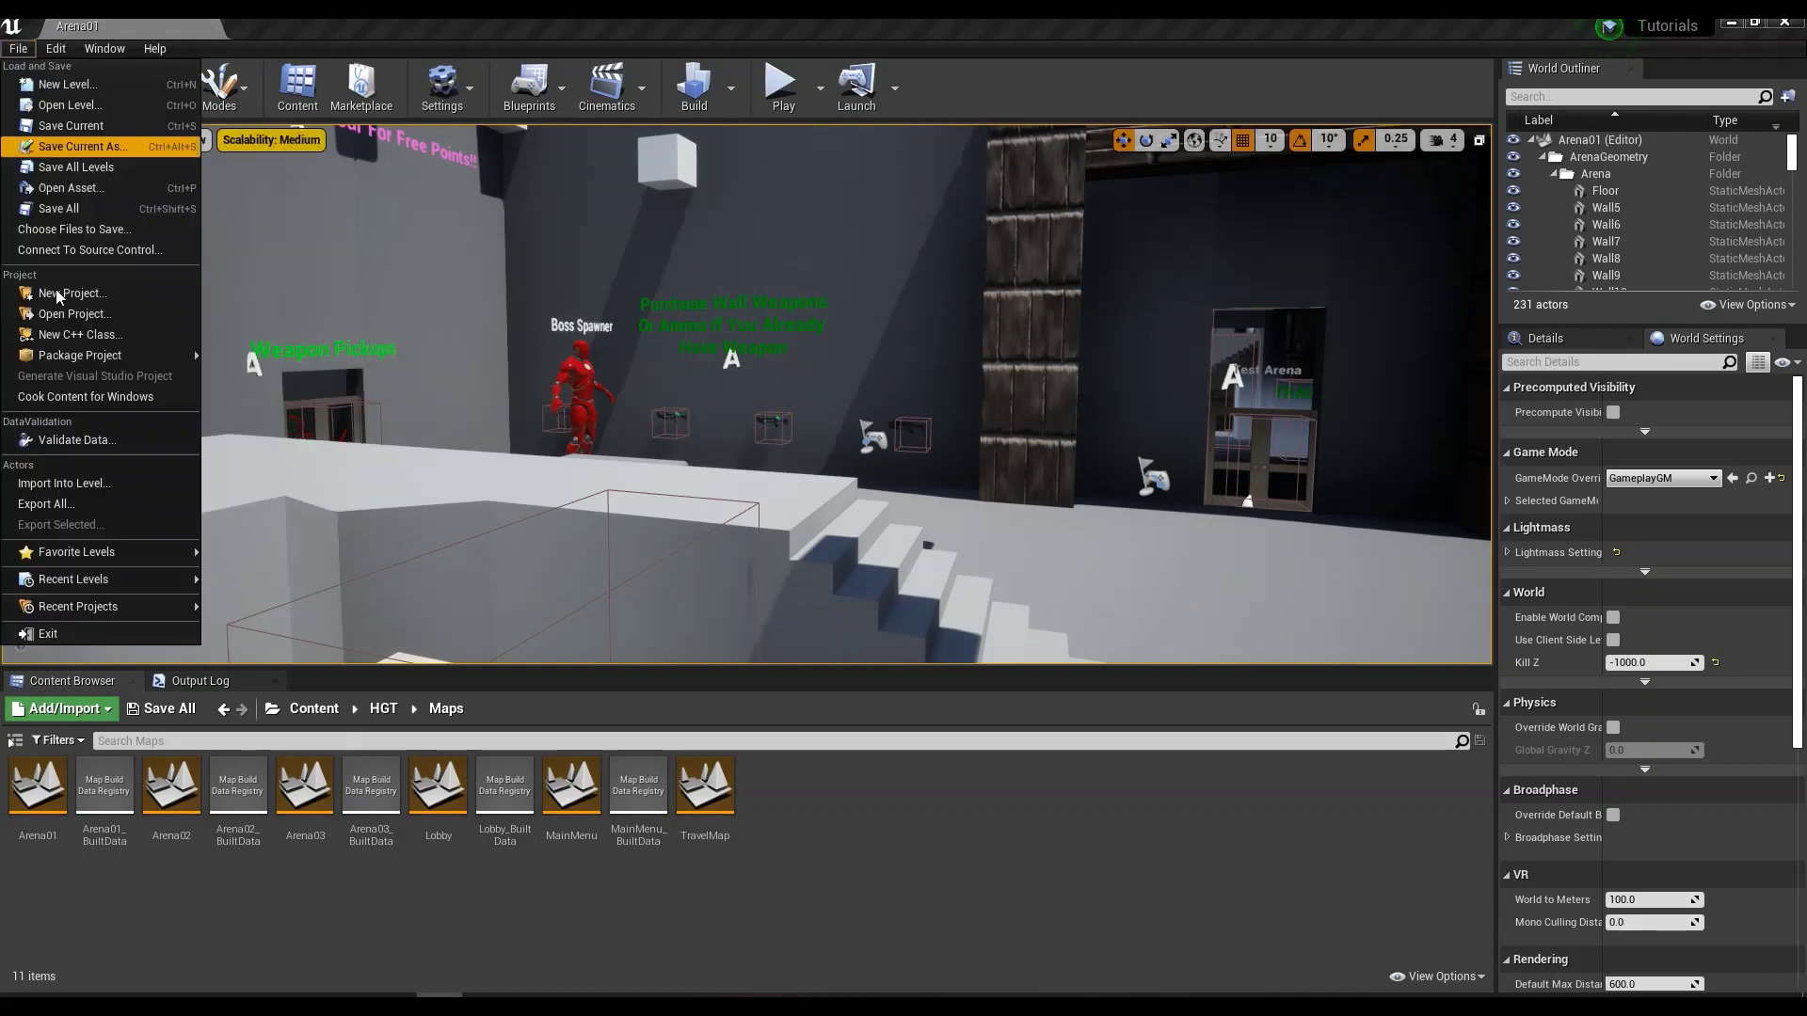
mouse_move(83, 356)
mouse_move(274, 532)
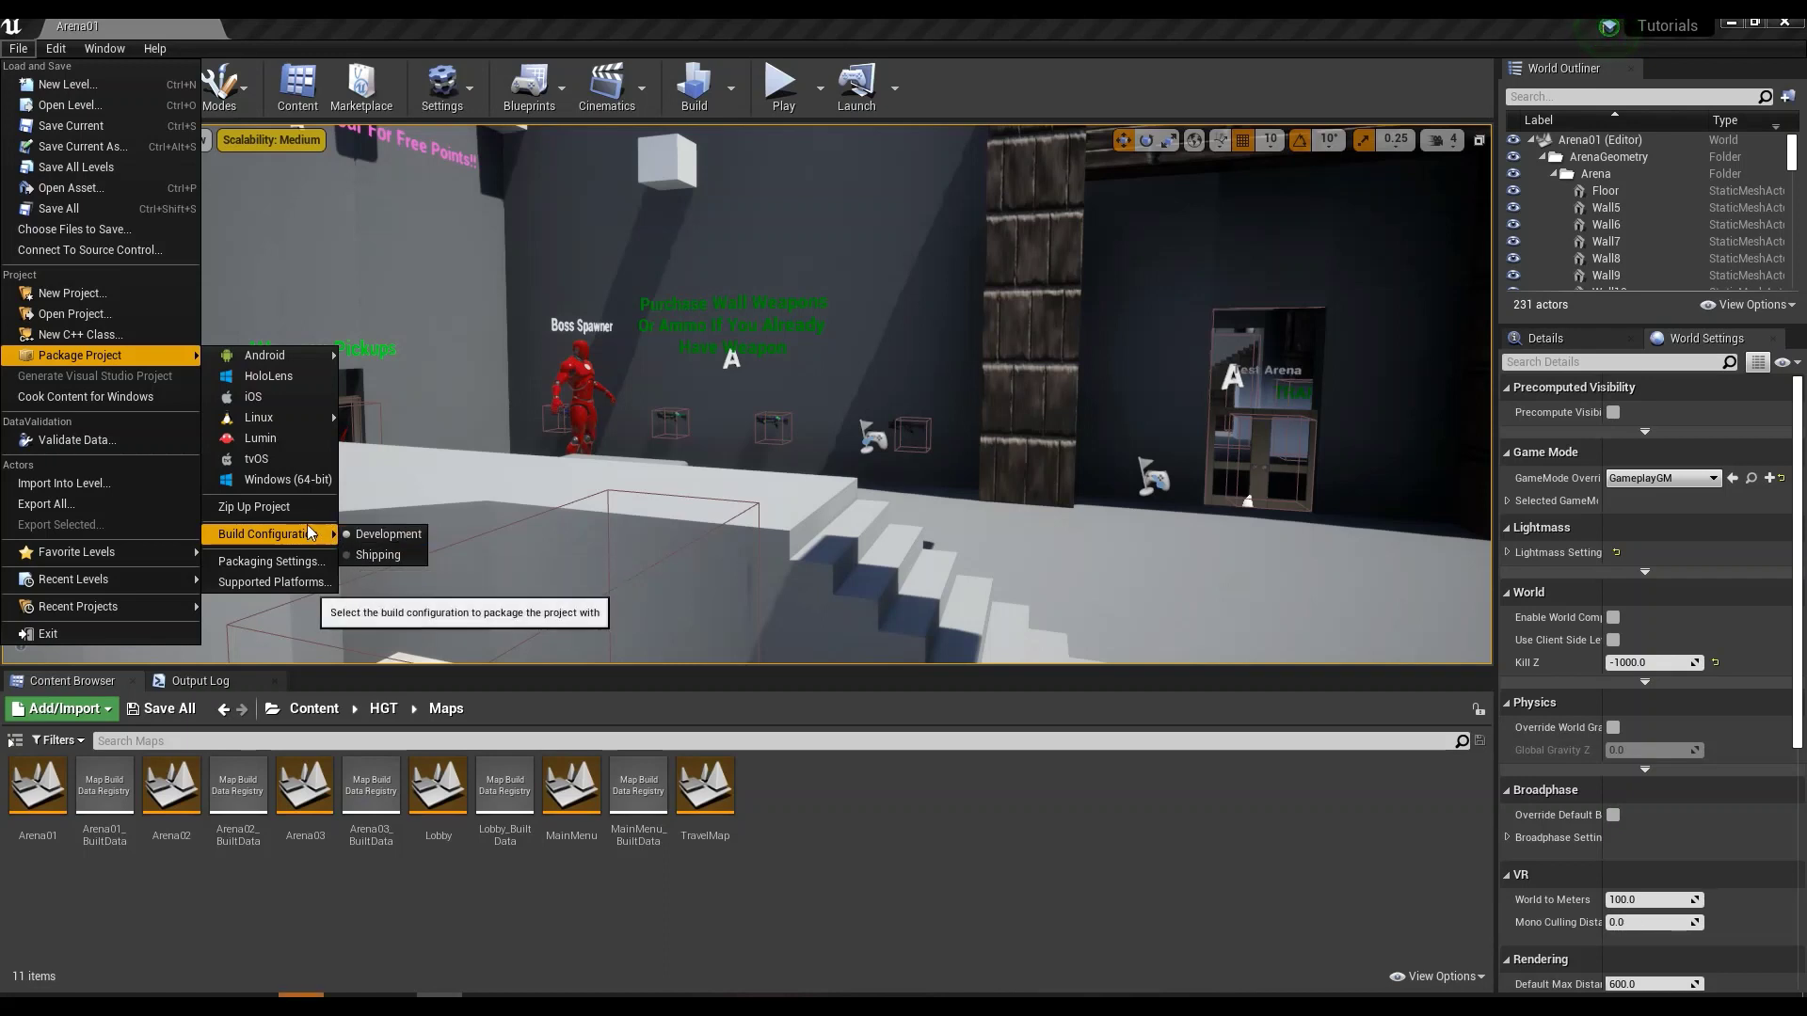
left_click(280, 484)
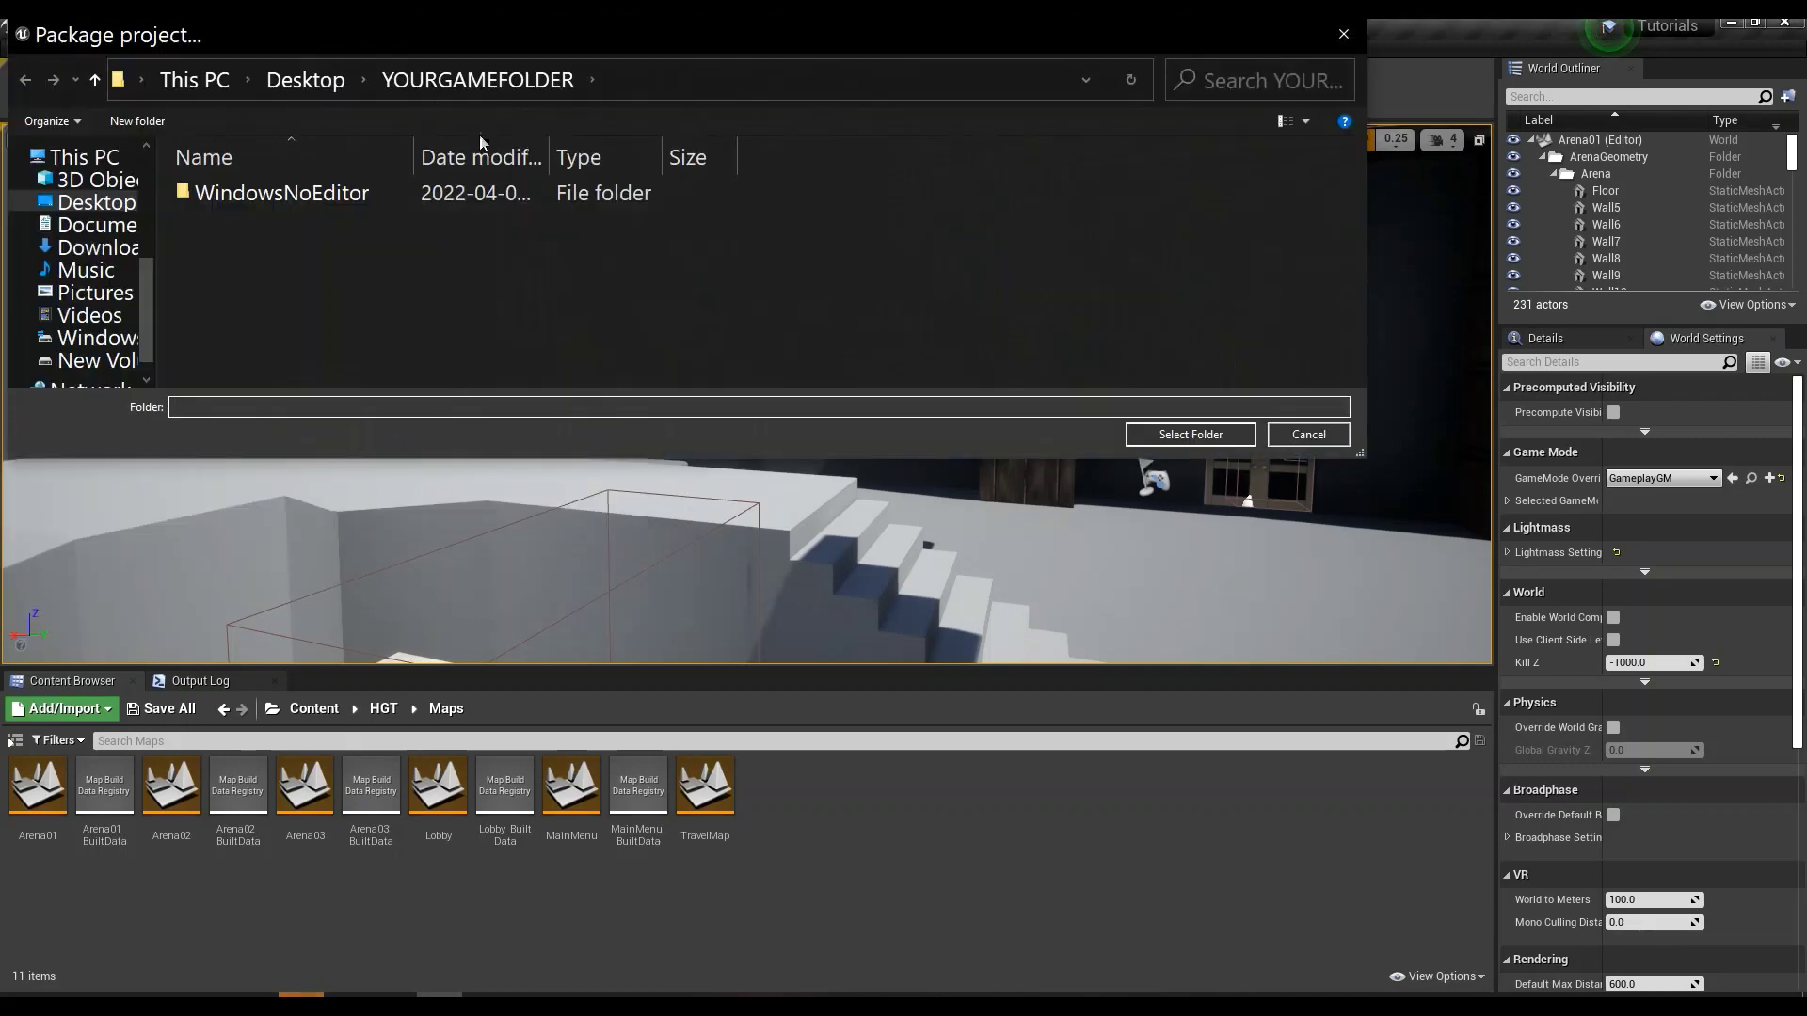
left_click(305, 80)
left_click(977, 236)
double_click(977, 236)
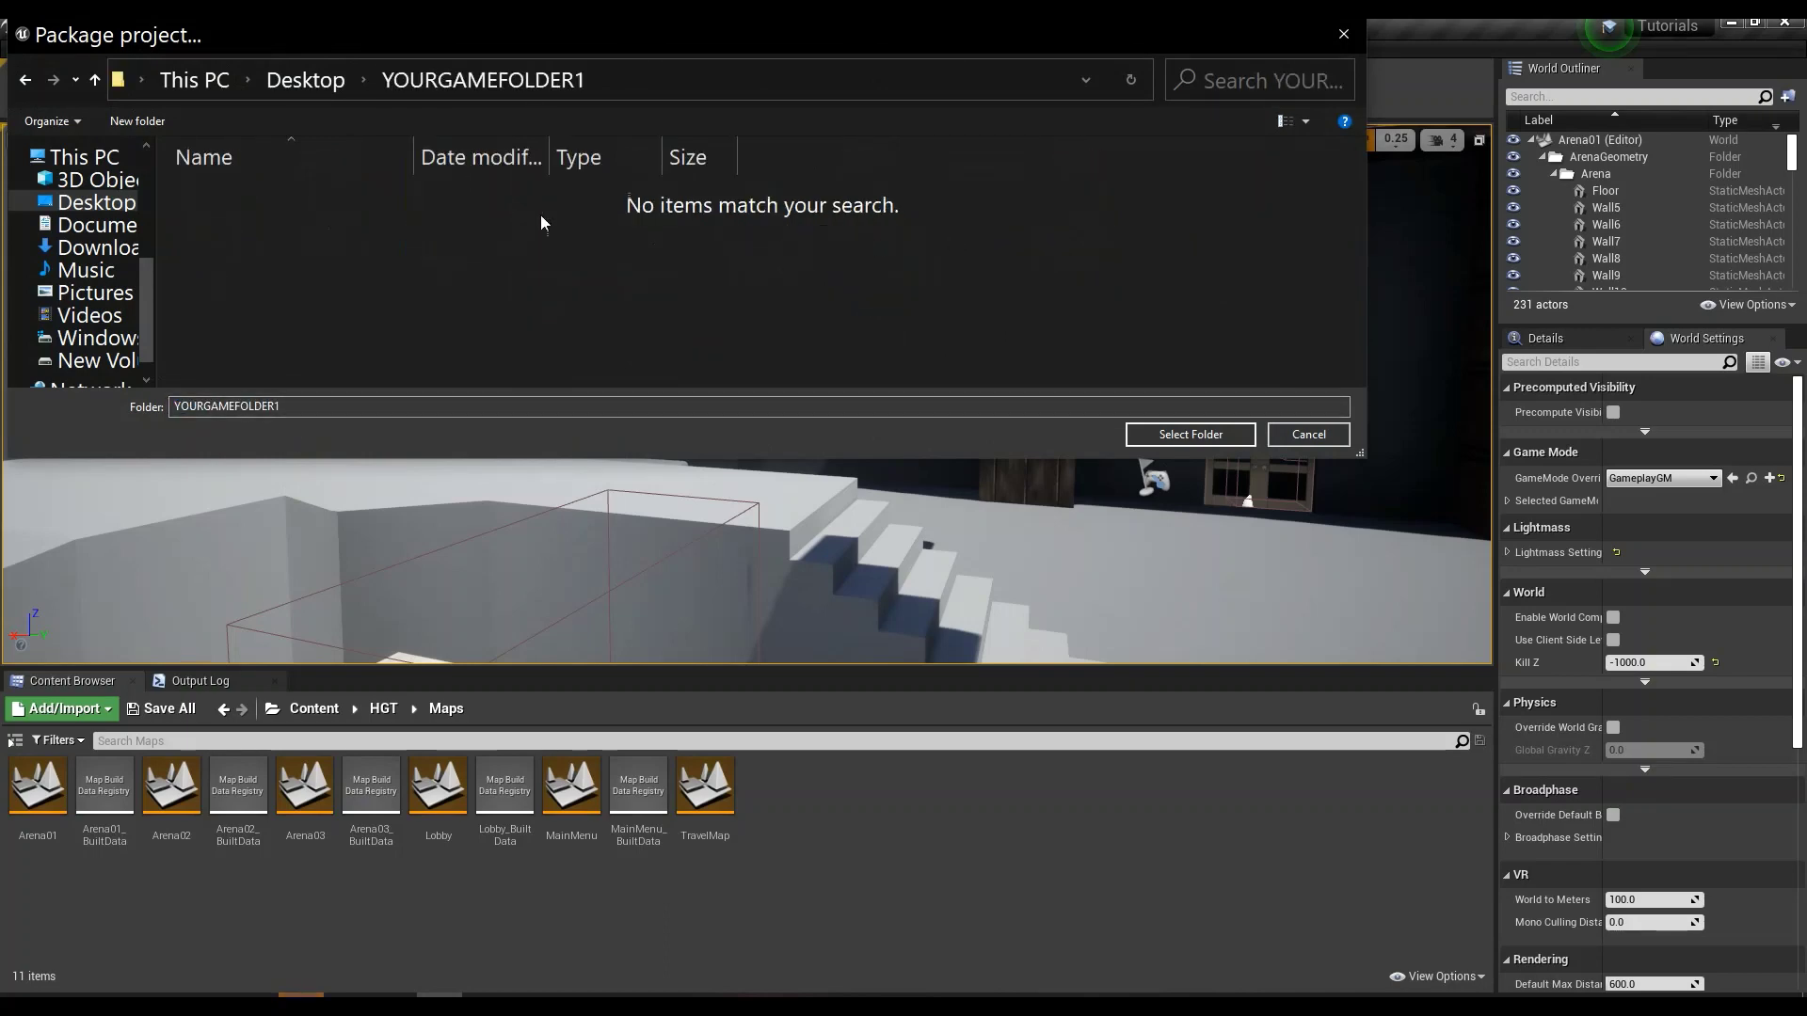
left_click(1199, 433)
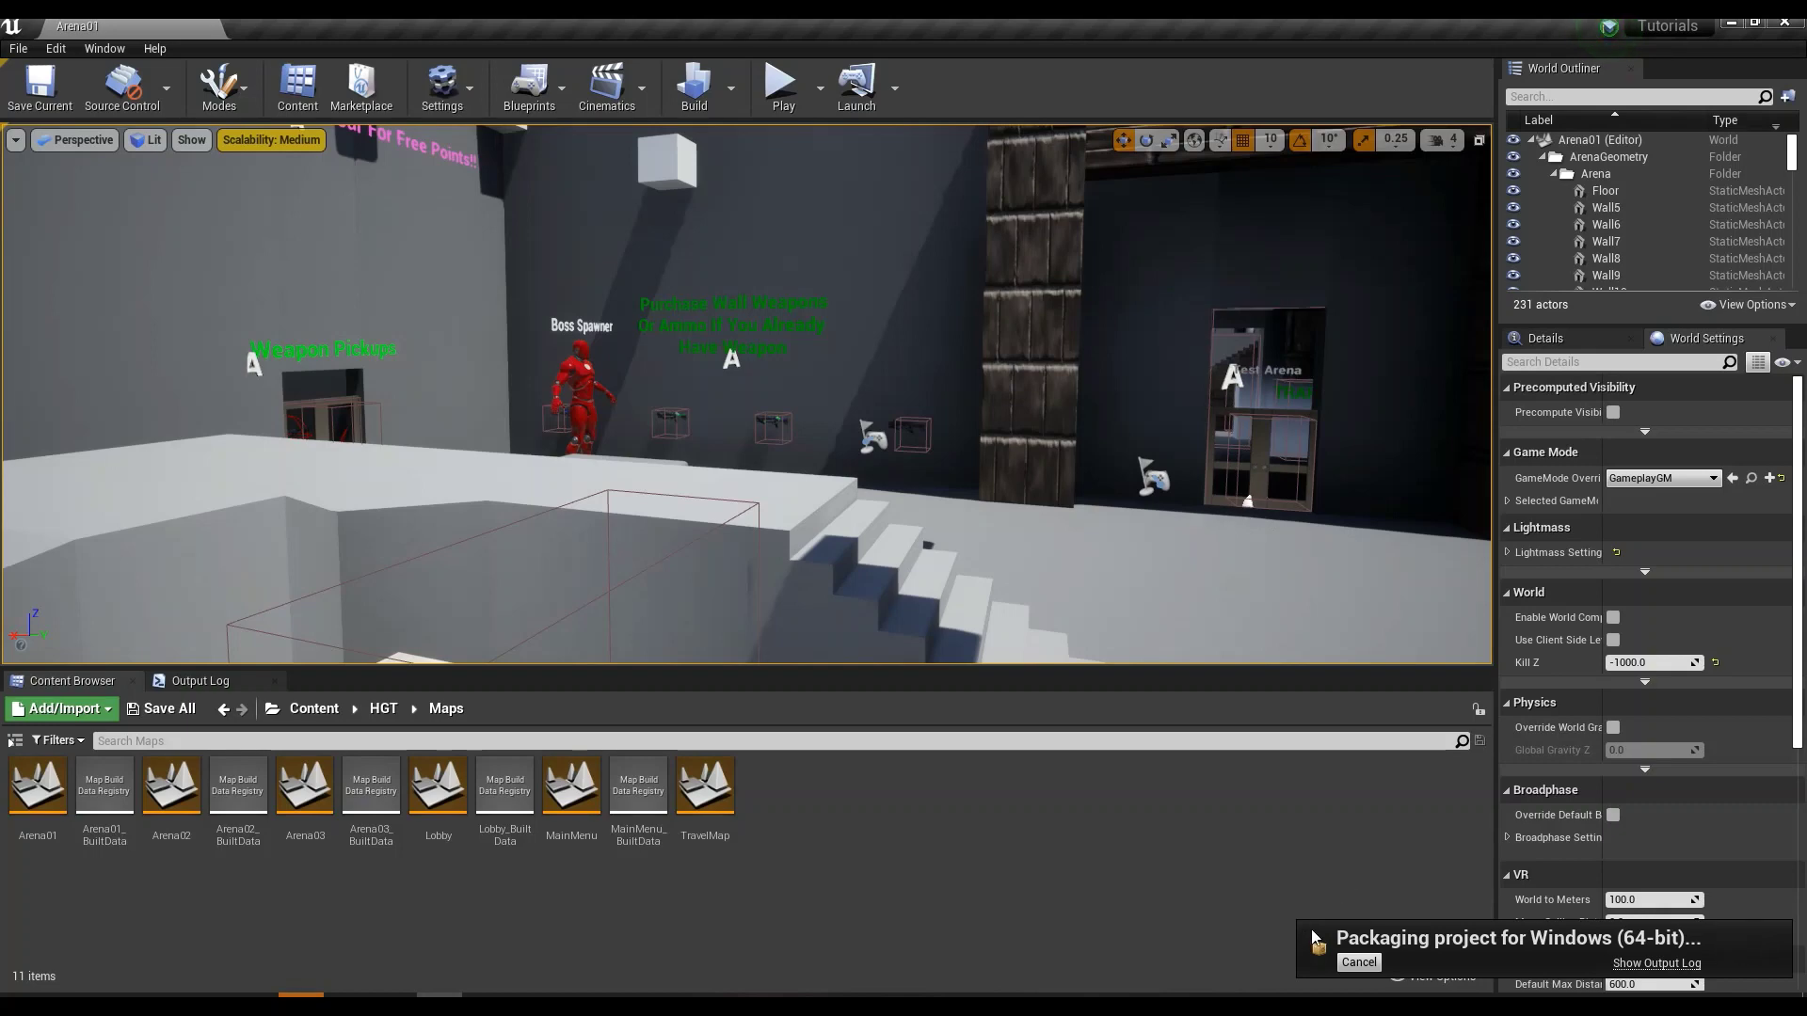
Show the Output Log and examine the packaging progress messages
left_click(1645, 964)
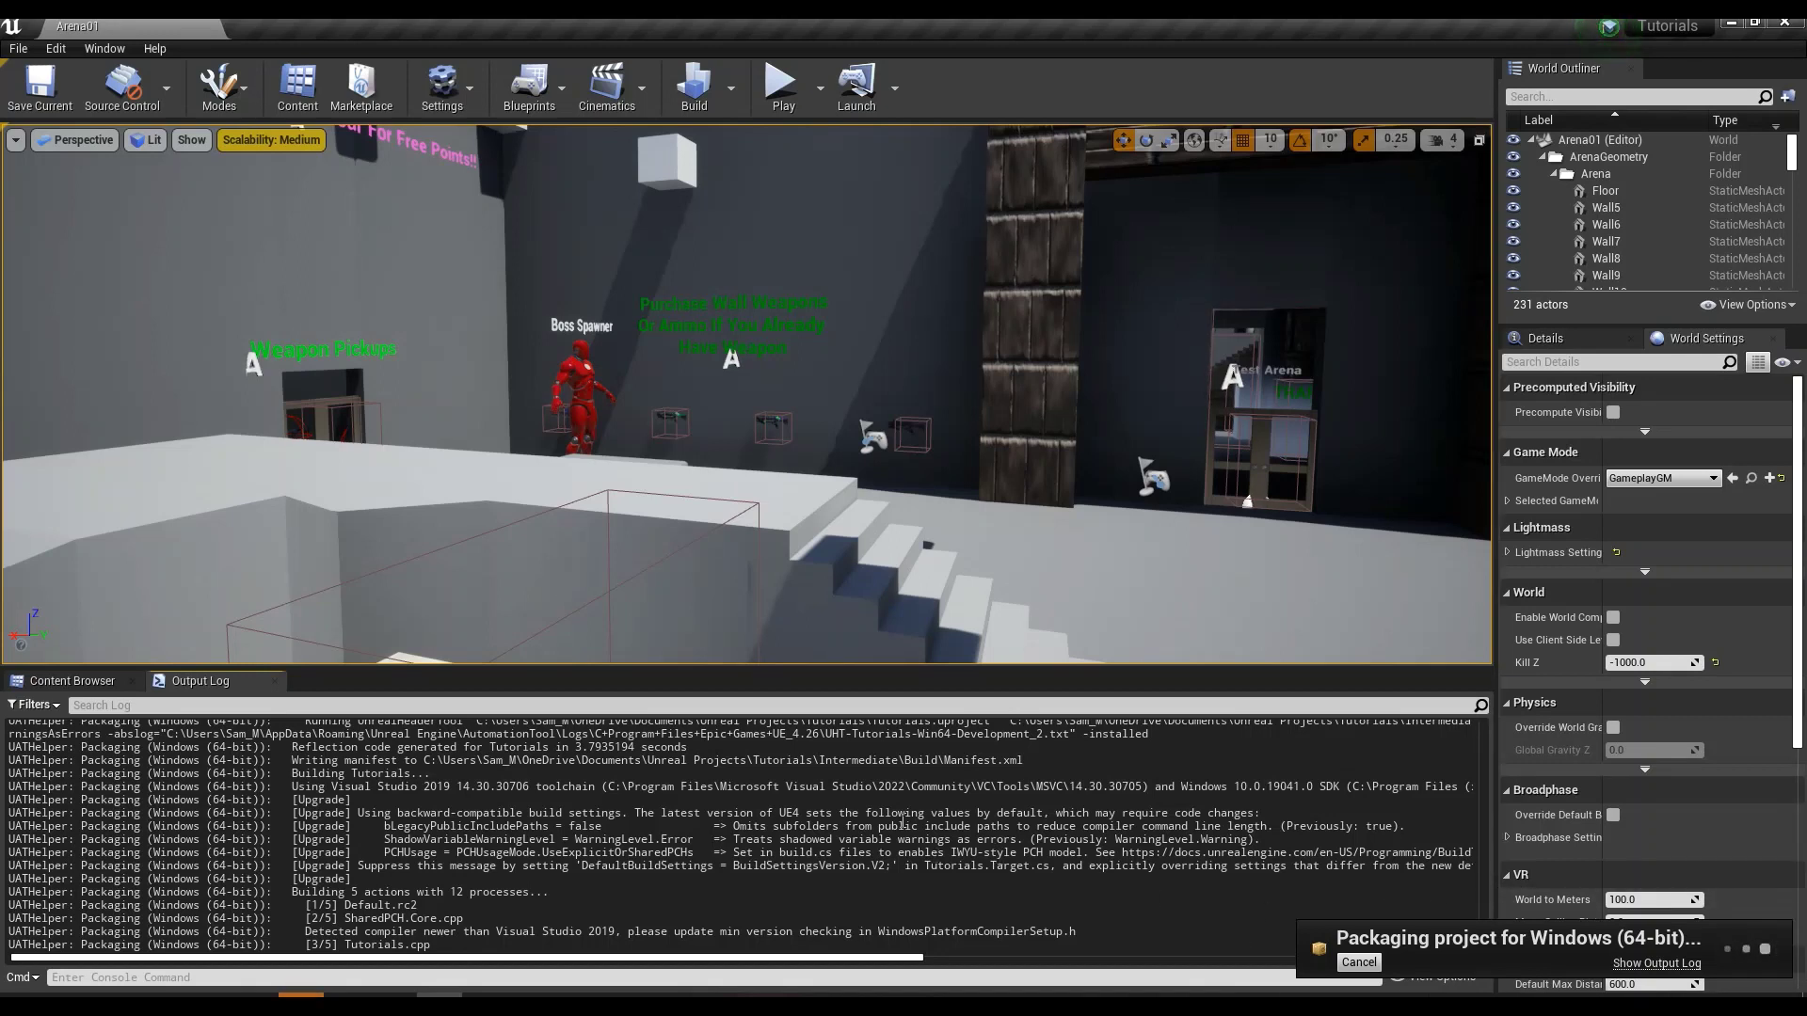
left_click_drag(904, 813, 901, 824)
scroll(901, 824, "up", 15)
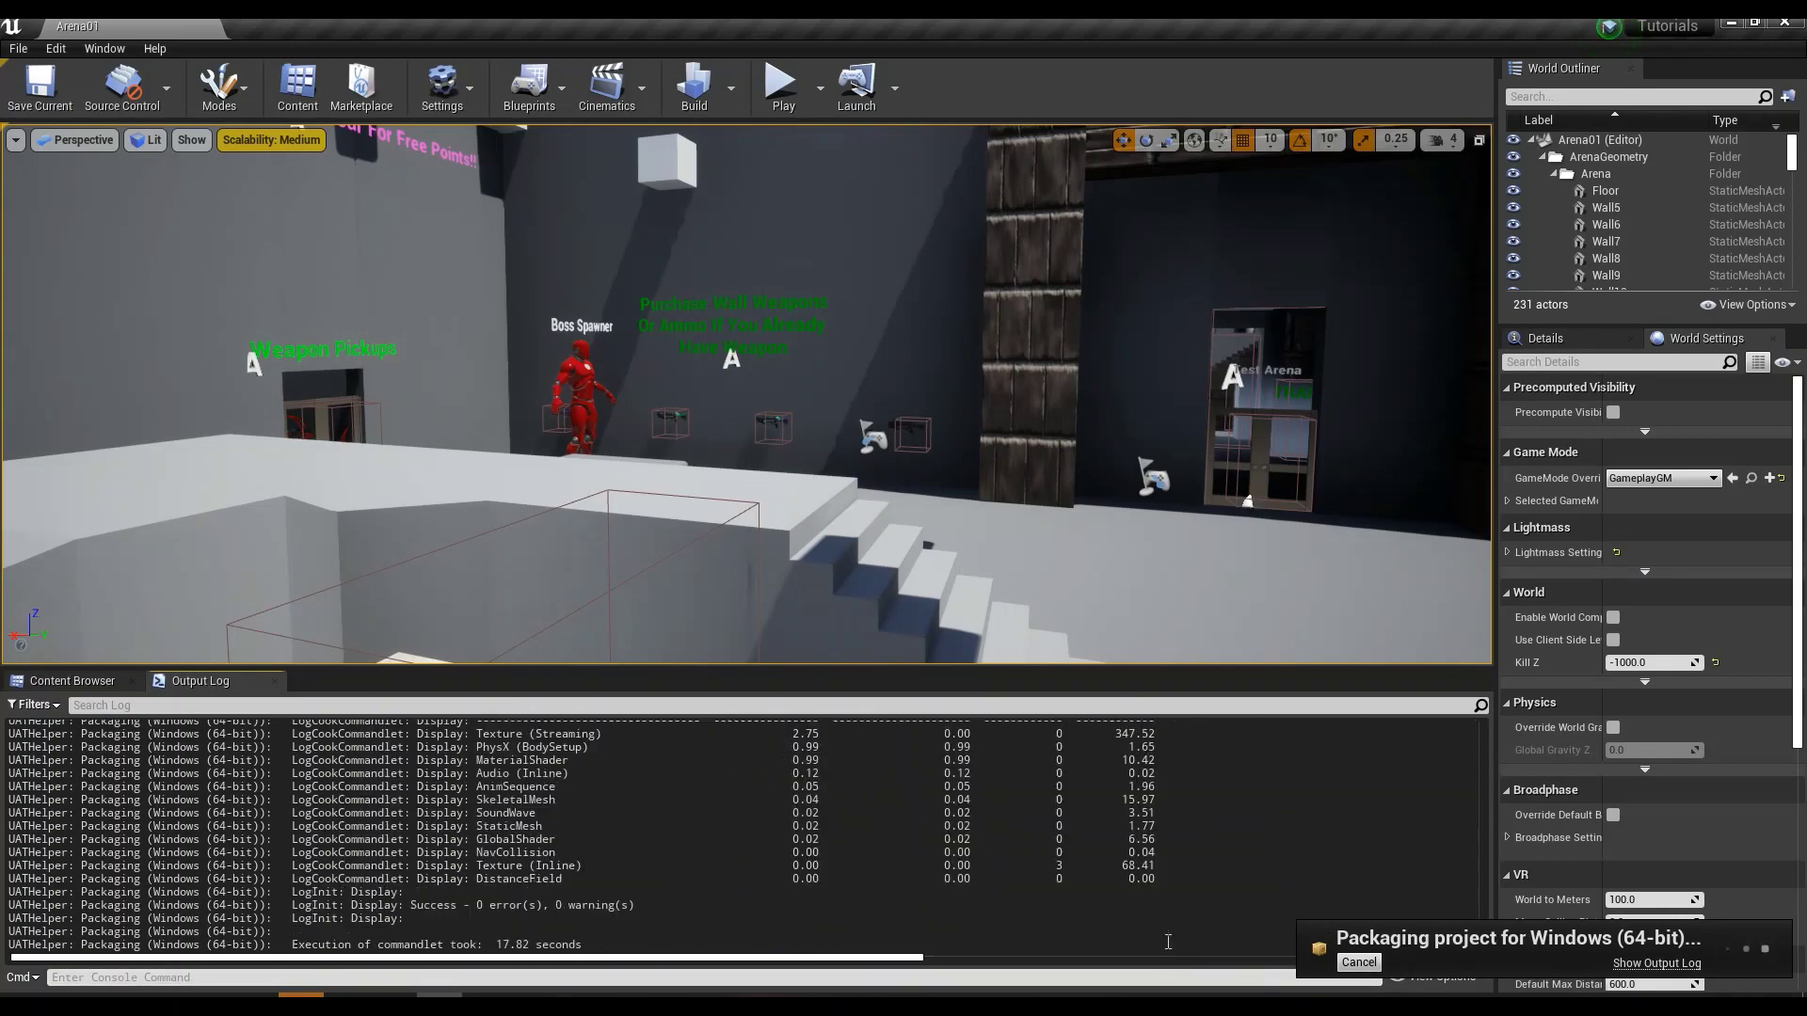
Play the Arena01 level in the editor and toggle the game's developer mode on and off several times
right_click_drag(753, 424, 1393, 424)
left_click(785, 95)
key("w")
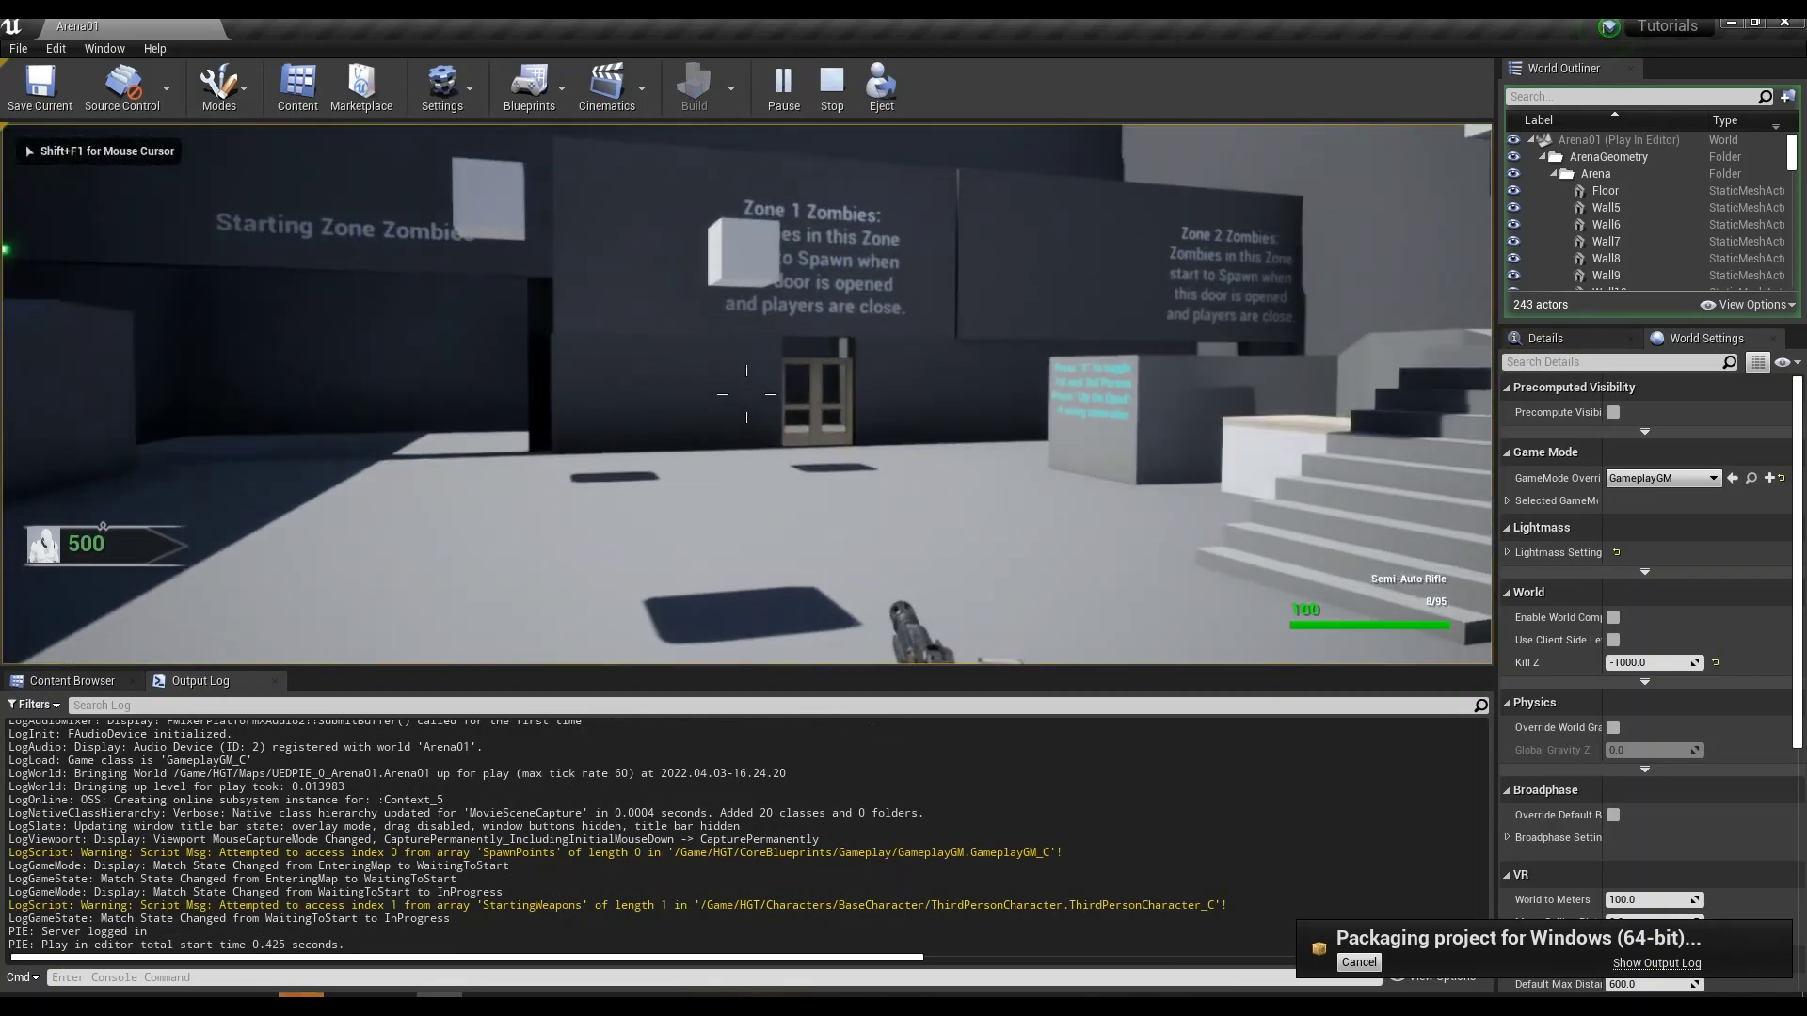
key("F1")
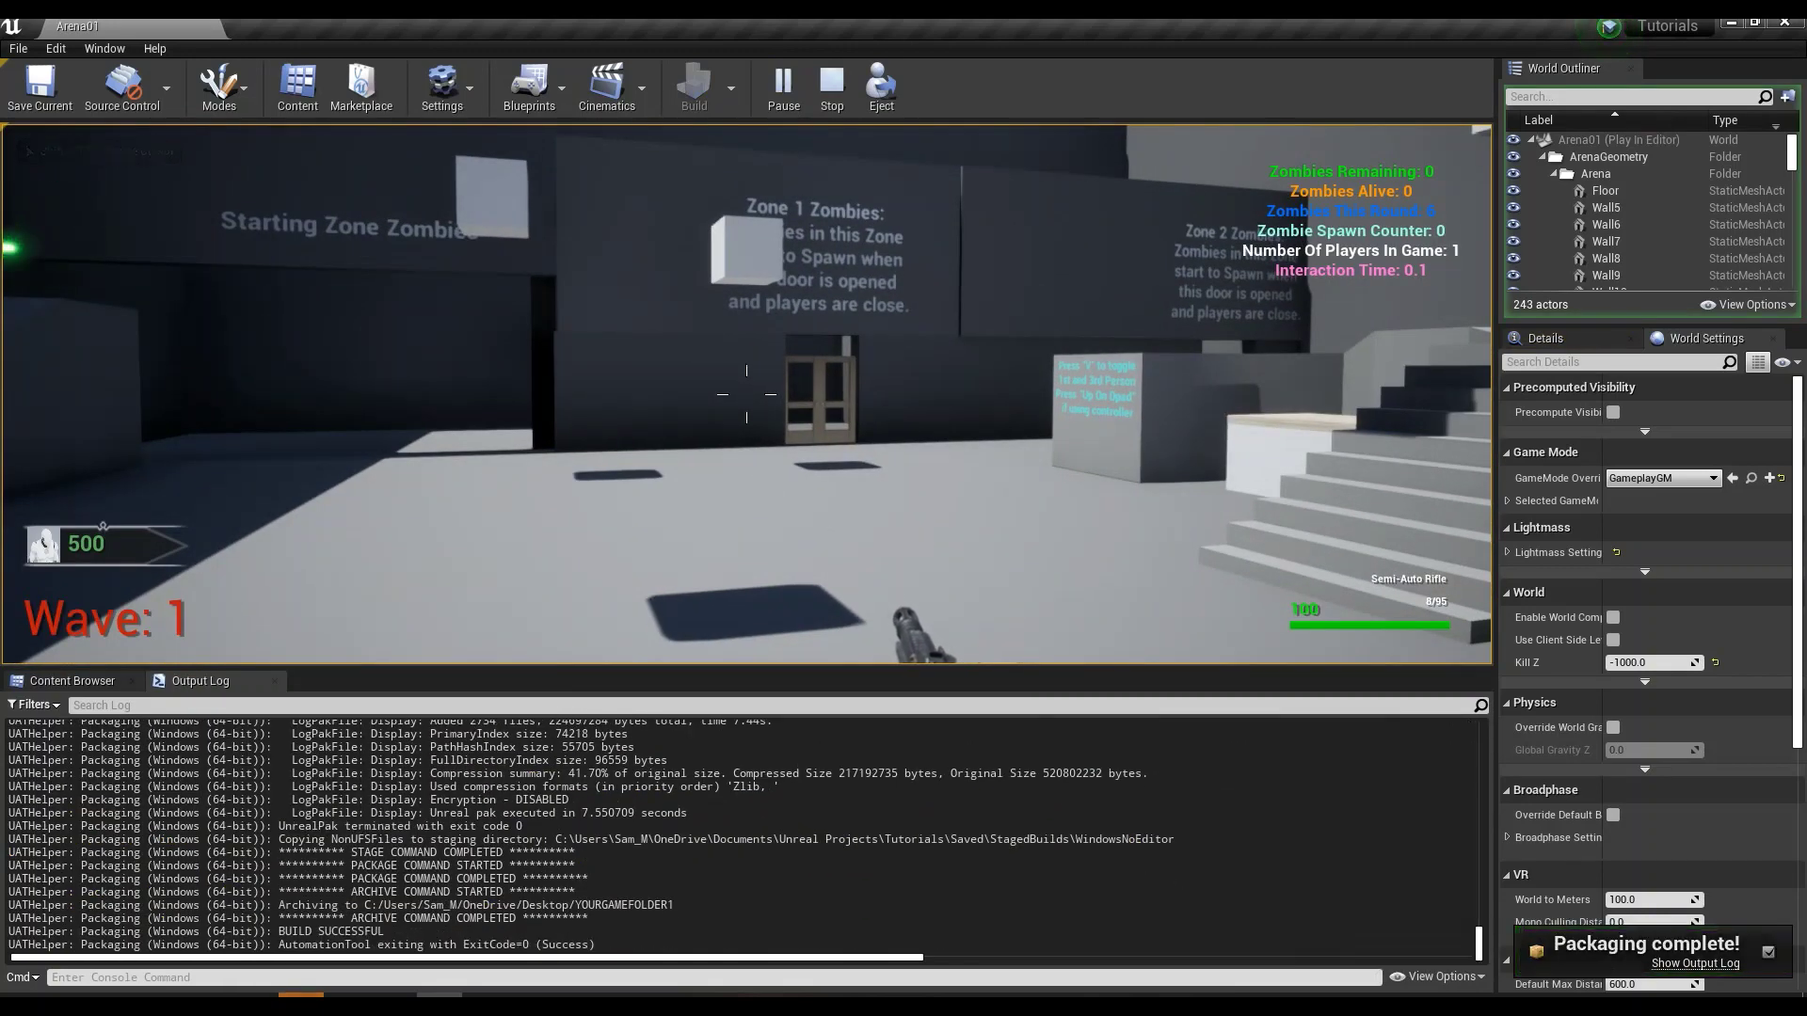
key("F1")
key("F1")
key("F1")
key("F1")
Test-fire the rifle, toggle developer mode once more, and stop the play session
left_click(746, 394)
left_click(746, 393)
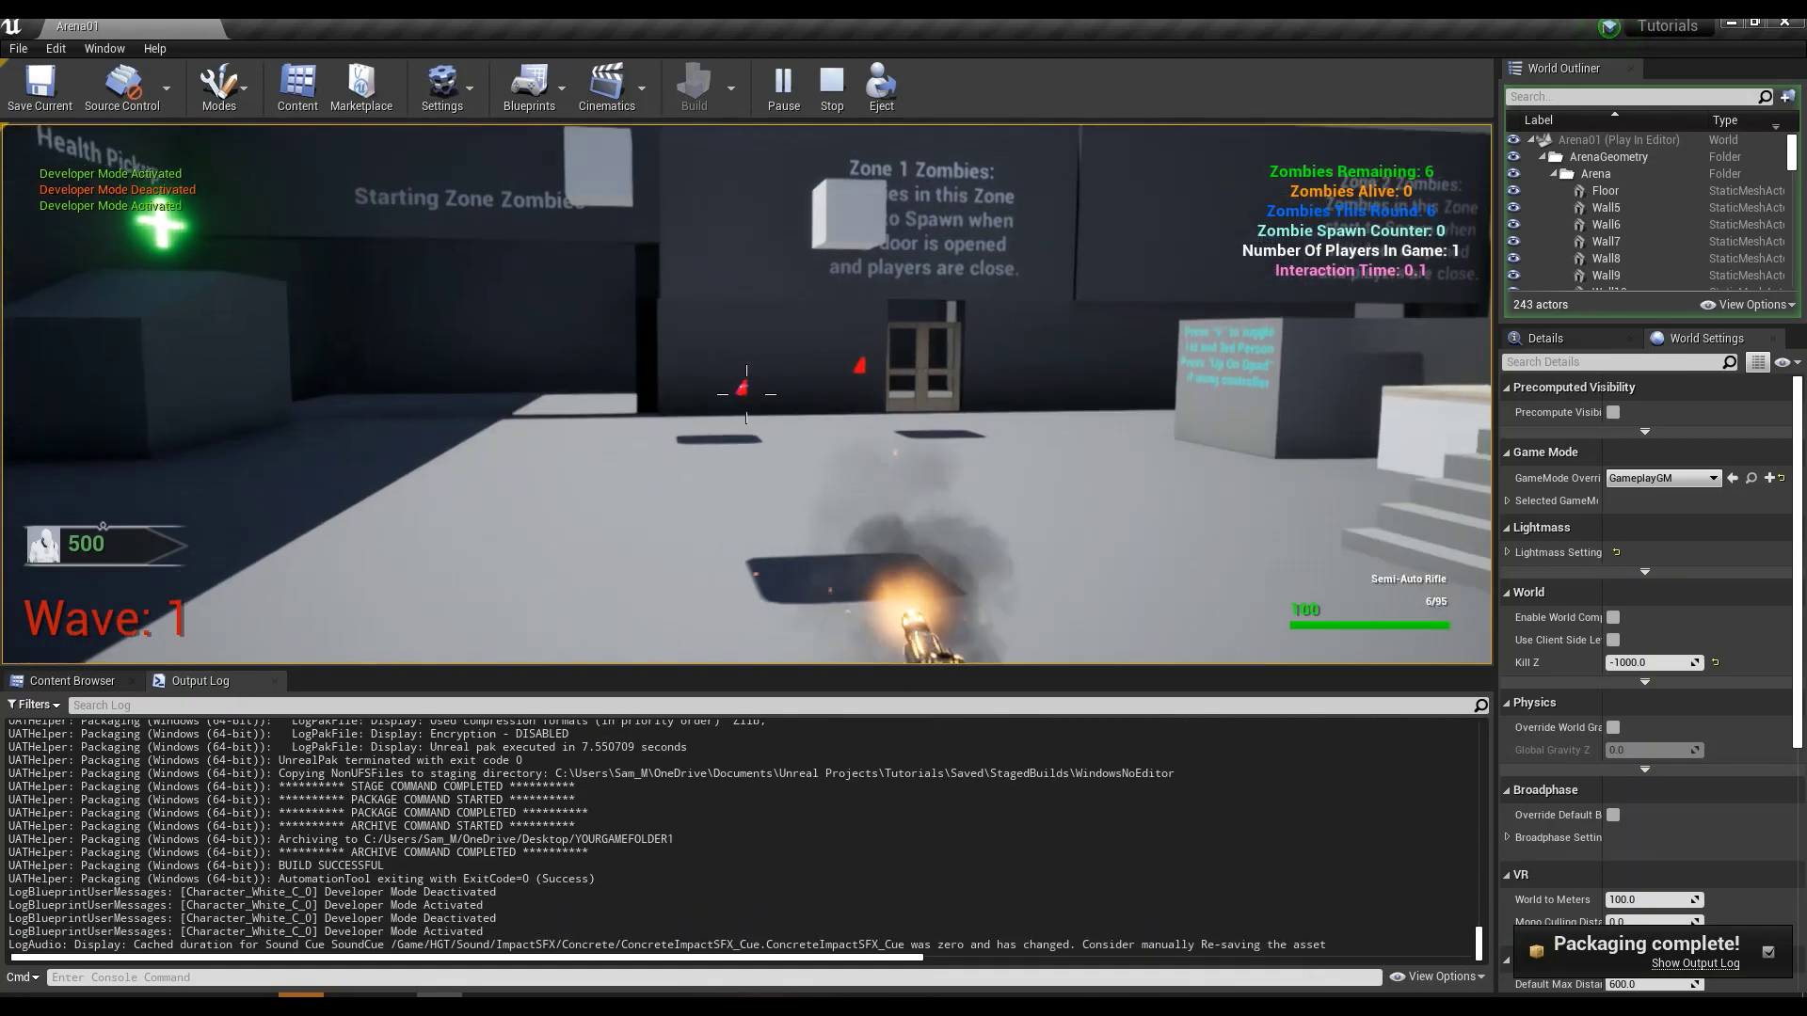
left_click(747, 393)
key("F1")
key("Escape")
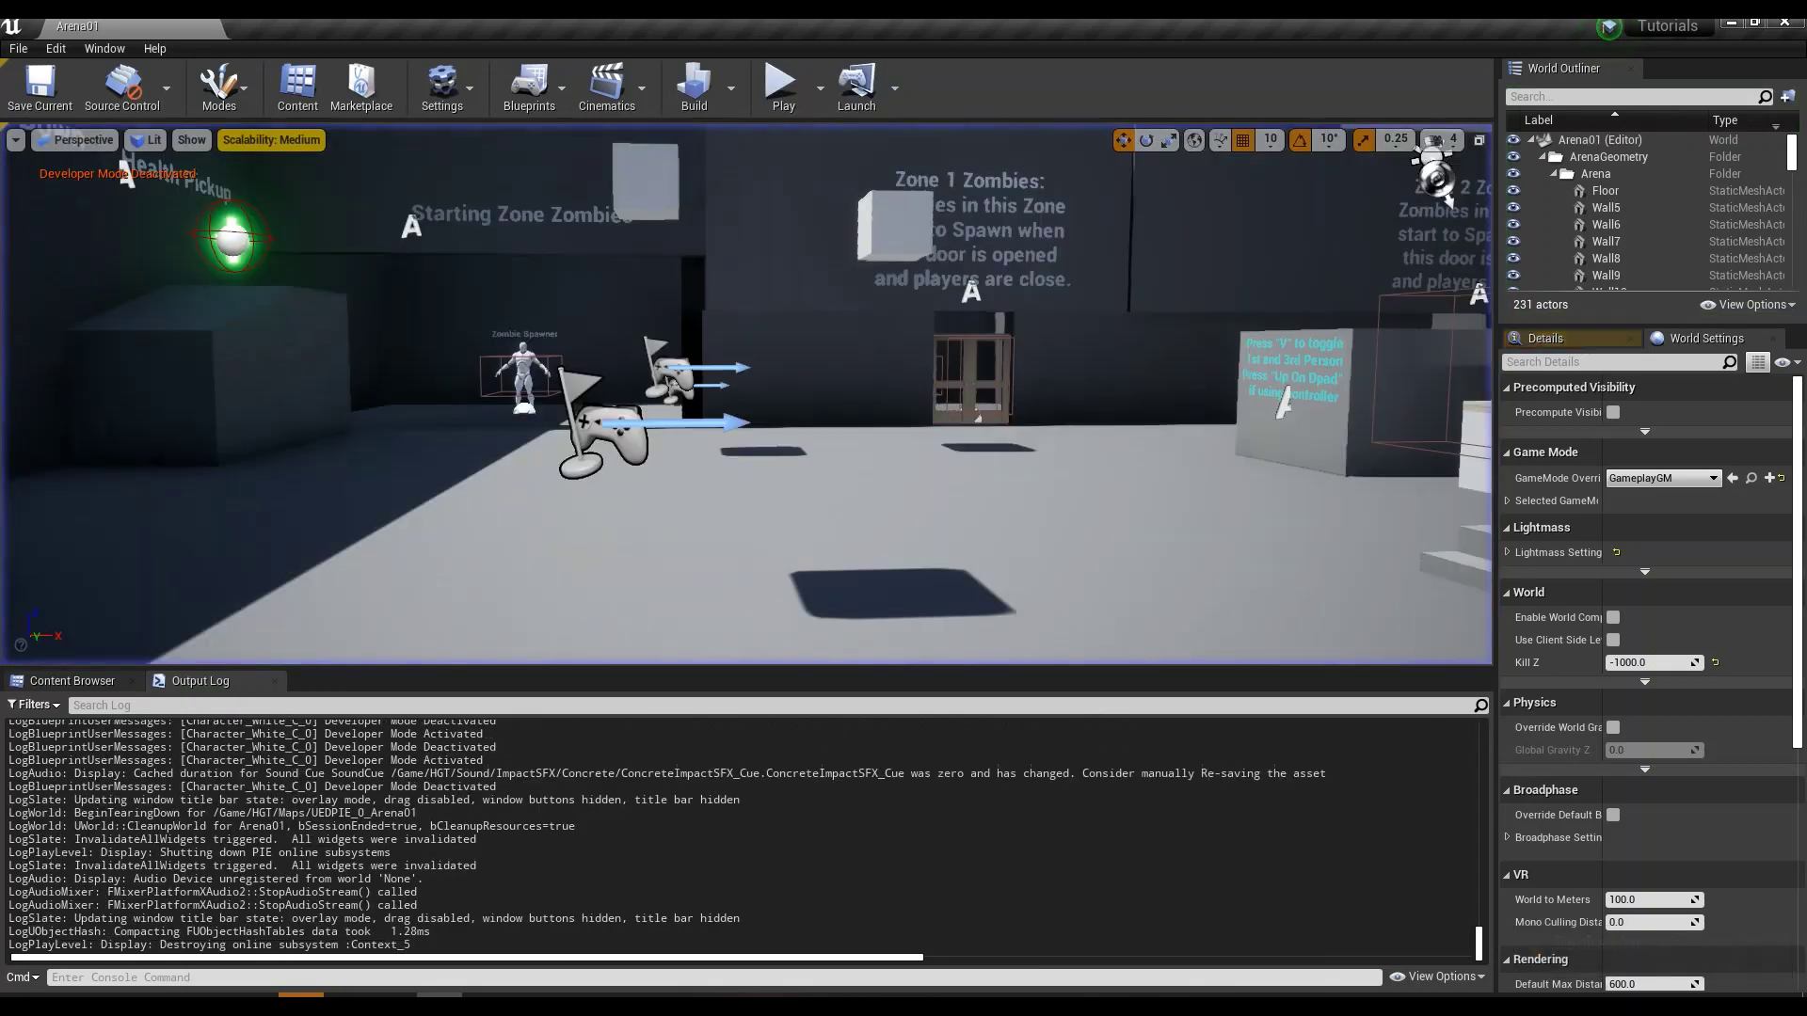
Open the ThirdPersonCharacter blueprint from the HGT/Characters/BaseCharacter folder
left_click(141, 680)
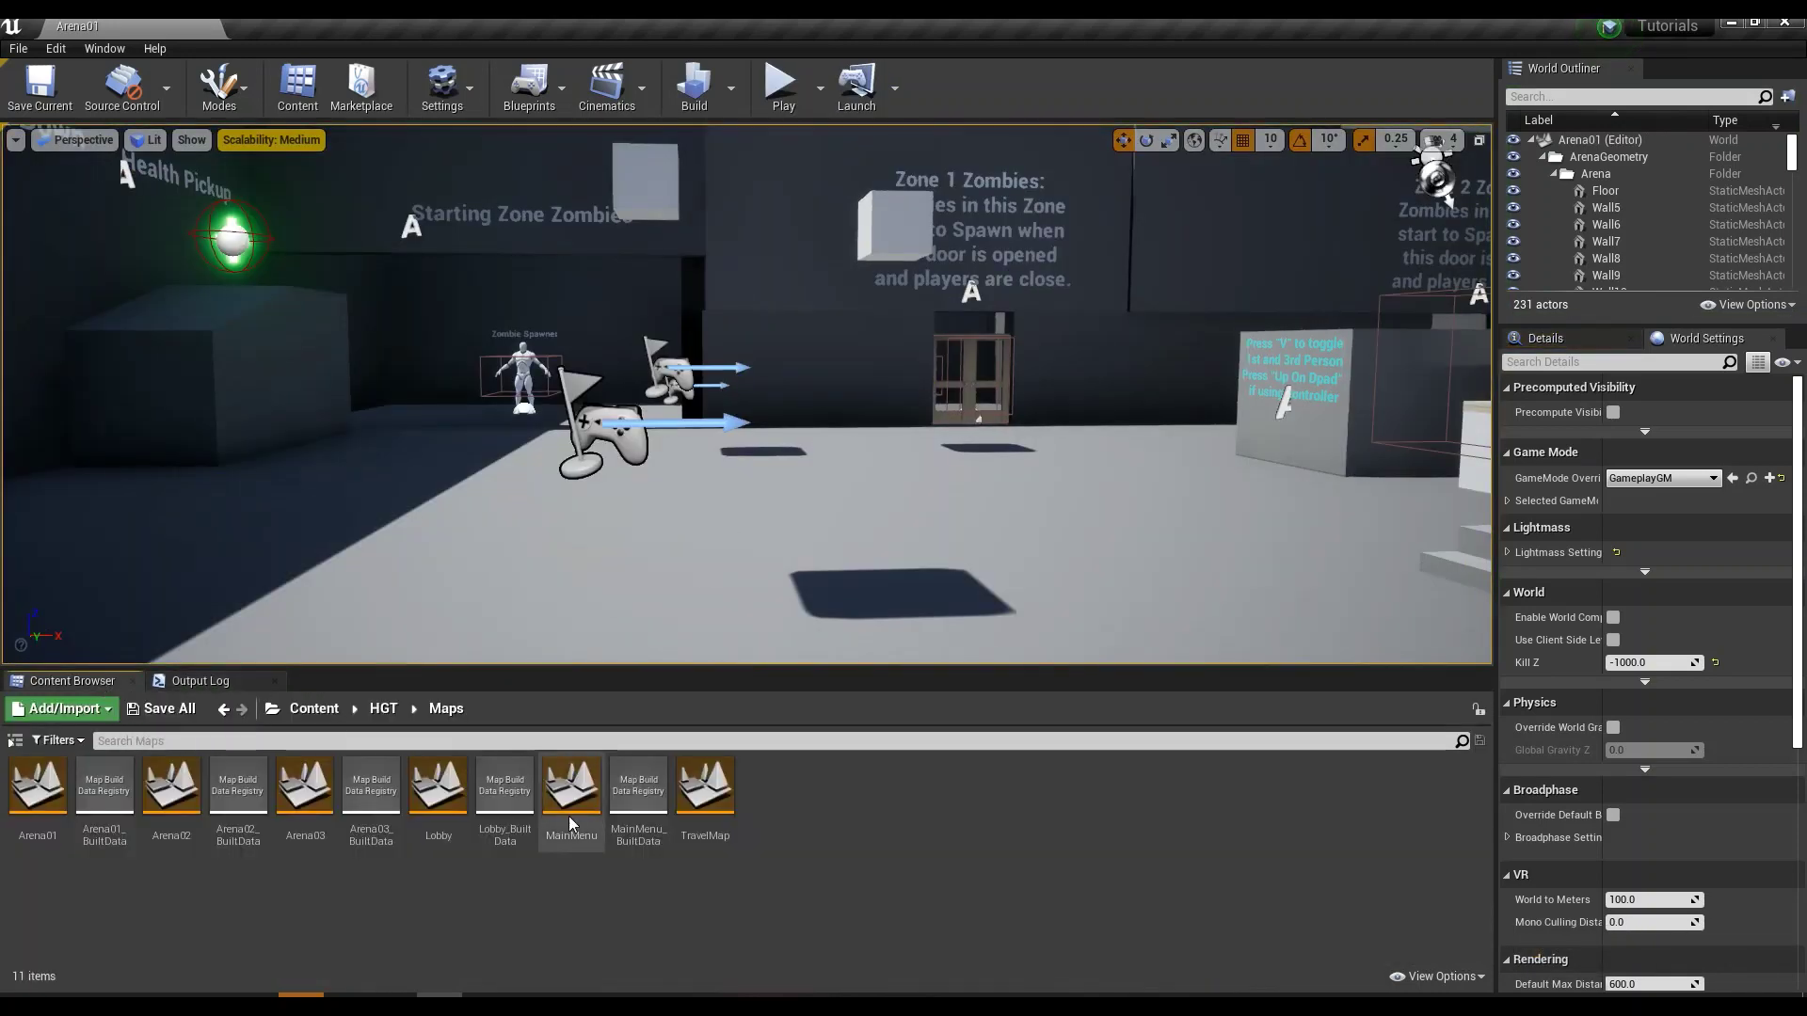
left_click(381, 710)
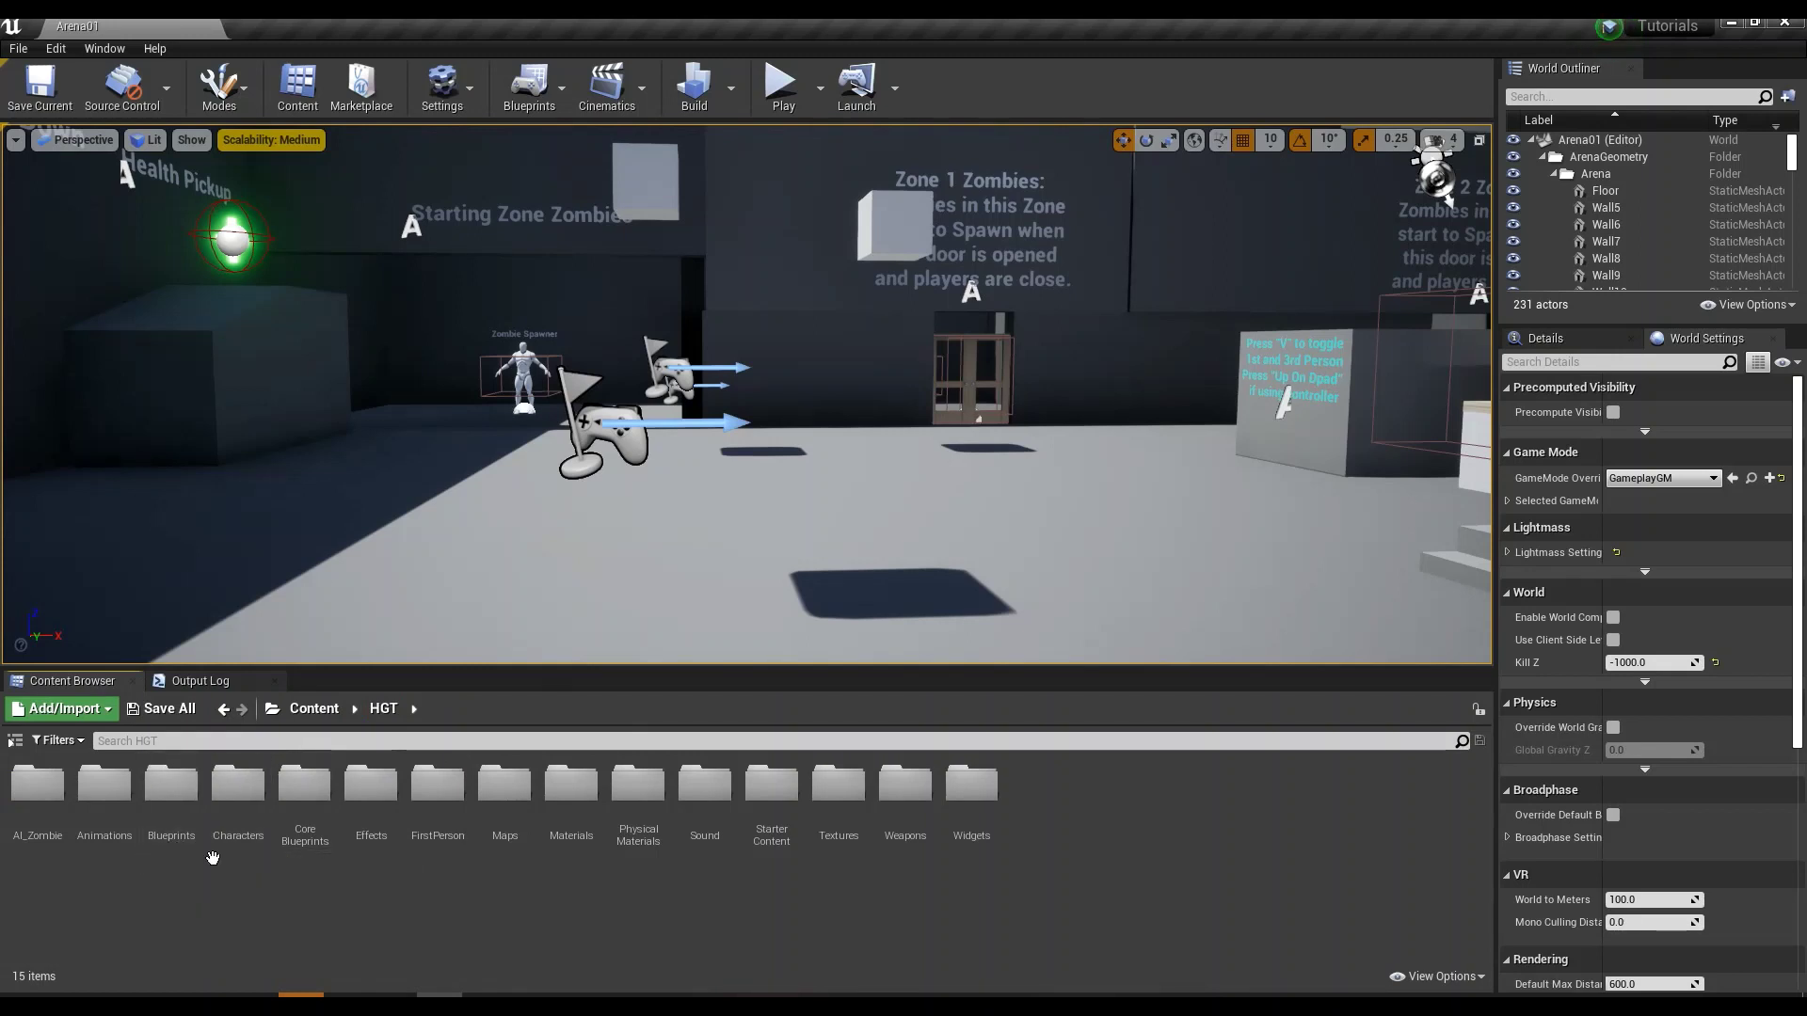
double_click(236, 809)
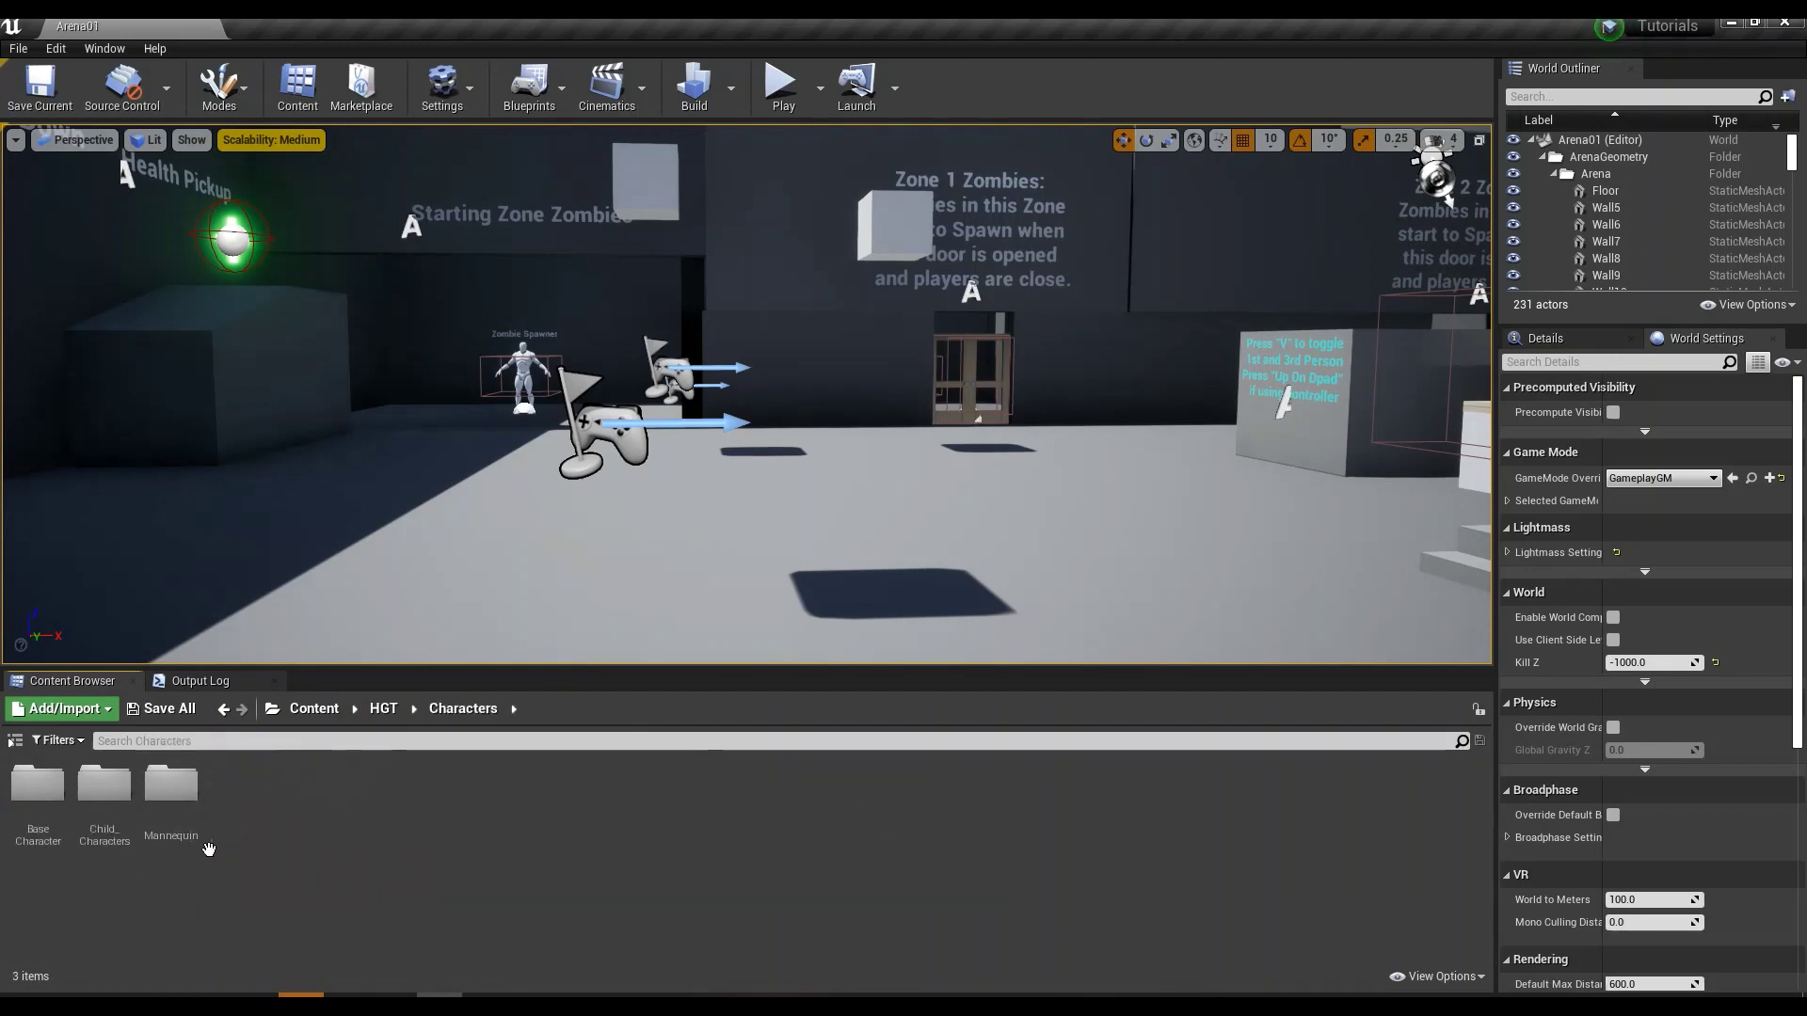
double_click(42, 828)
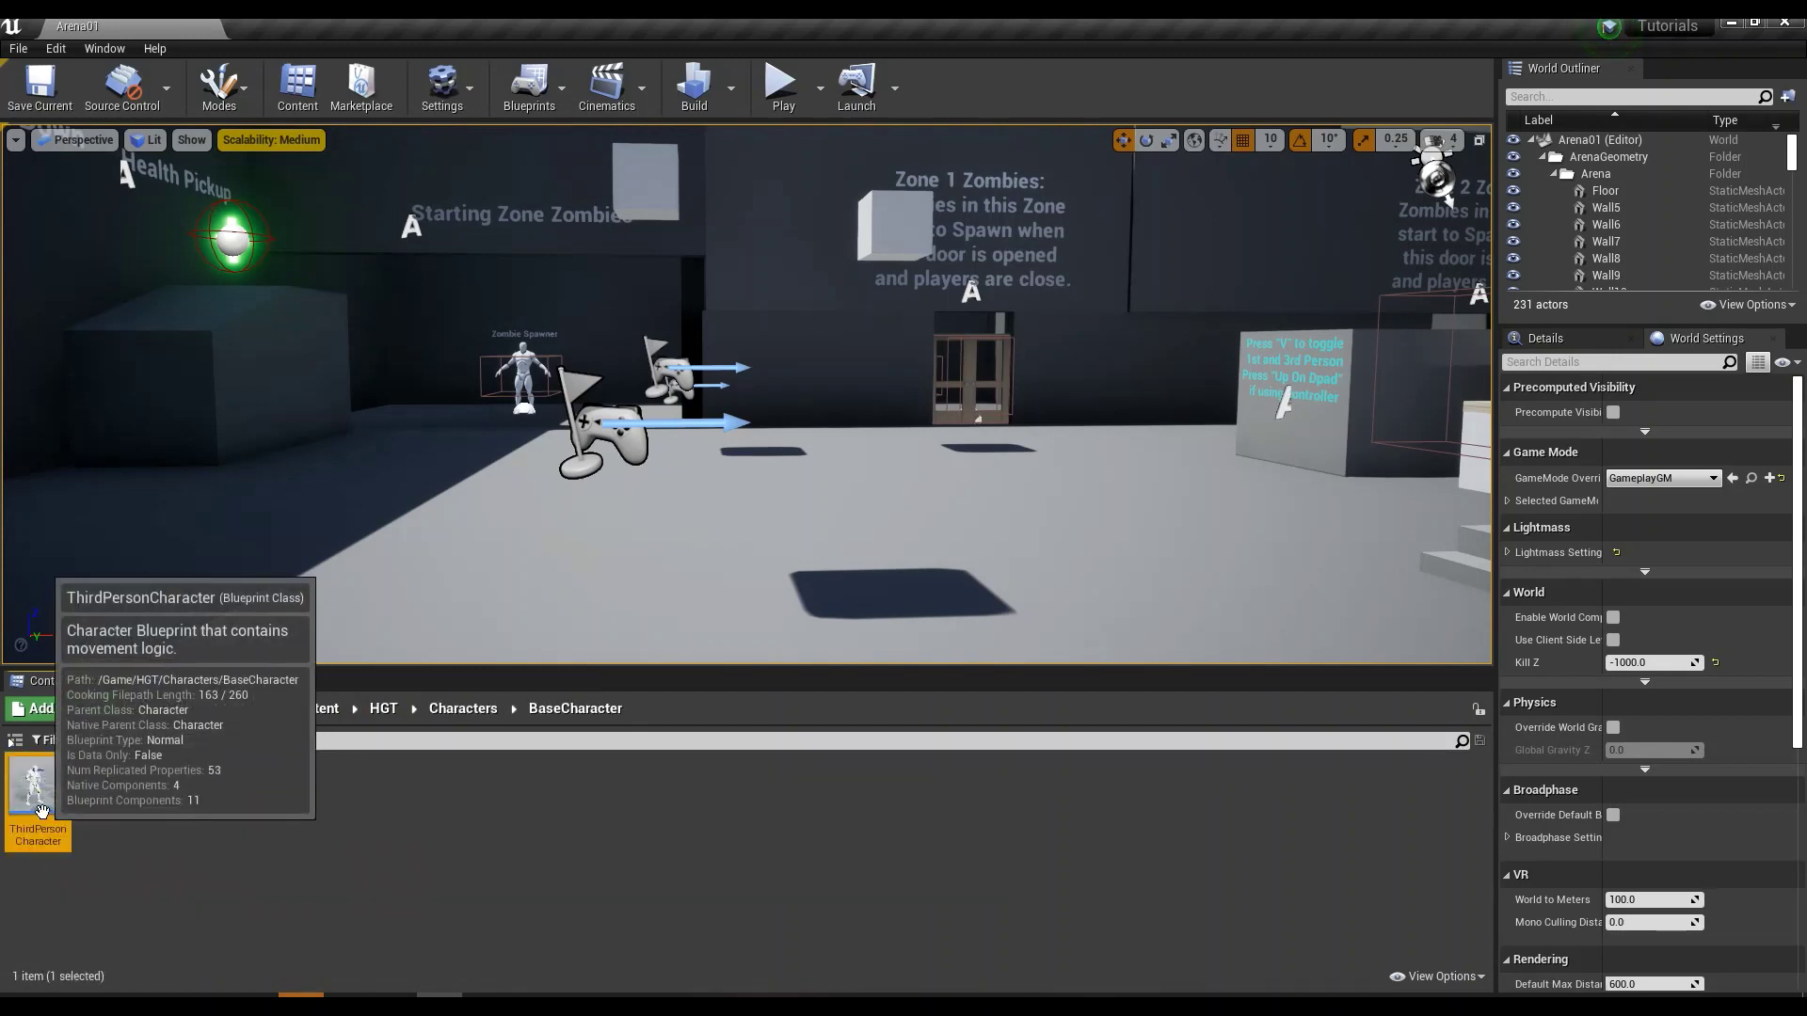
double_click(48, 810)
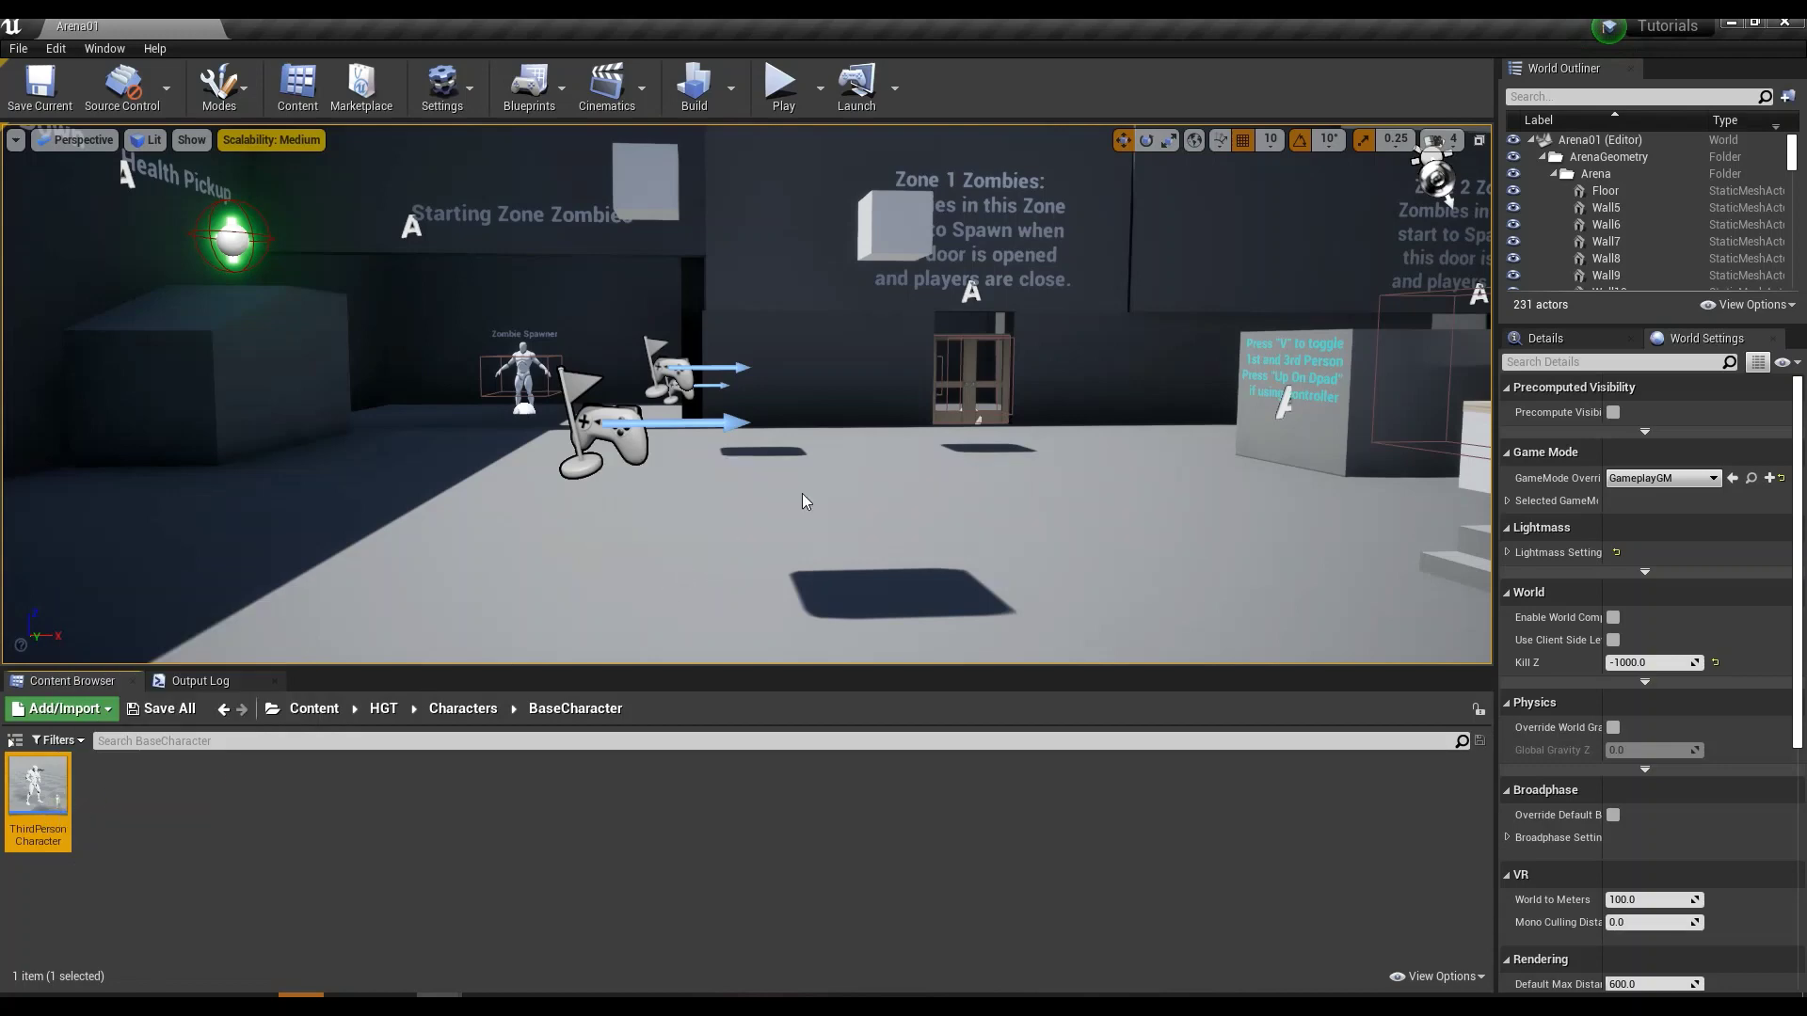
Examine the Debugging section of the event graph, from the Q key event through Flip Flop and Debug Line Trace setters to the Print String nodes
scroll(1164, 501, "up", 3)
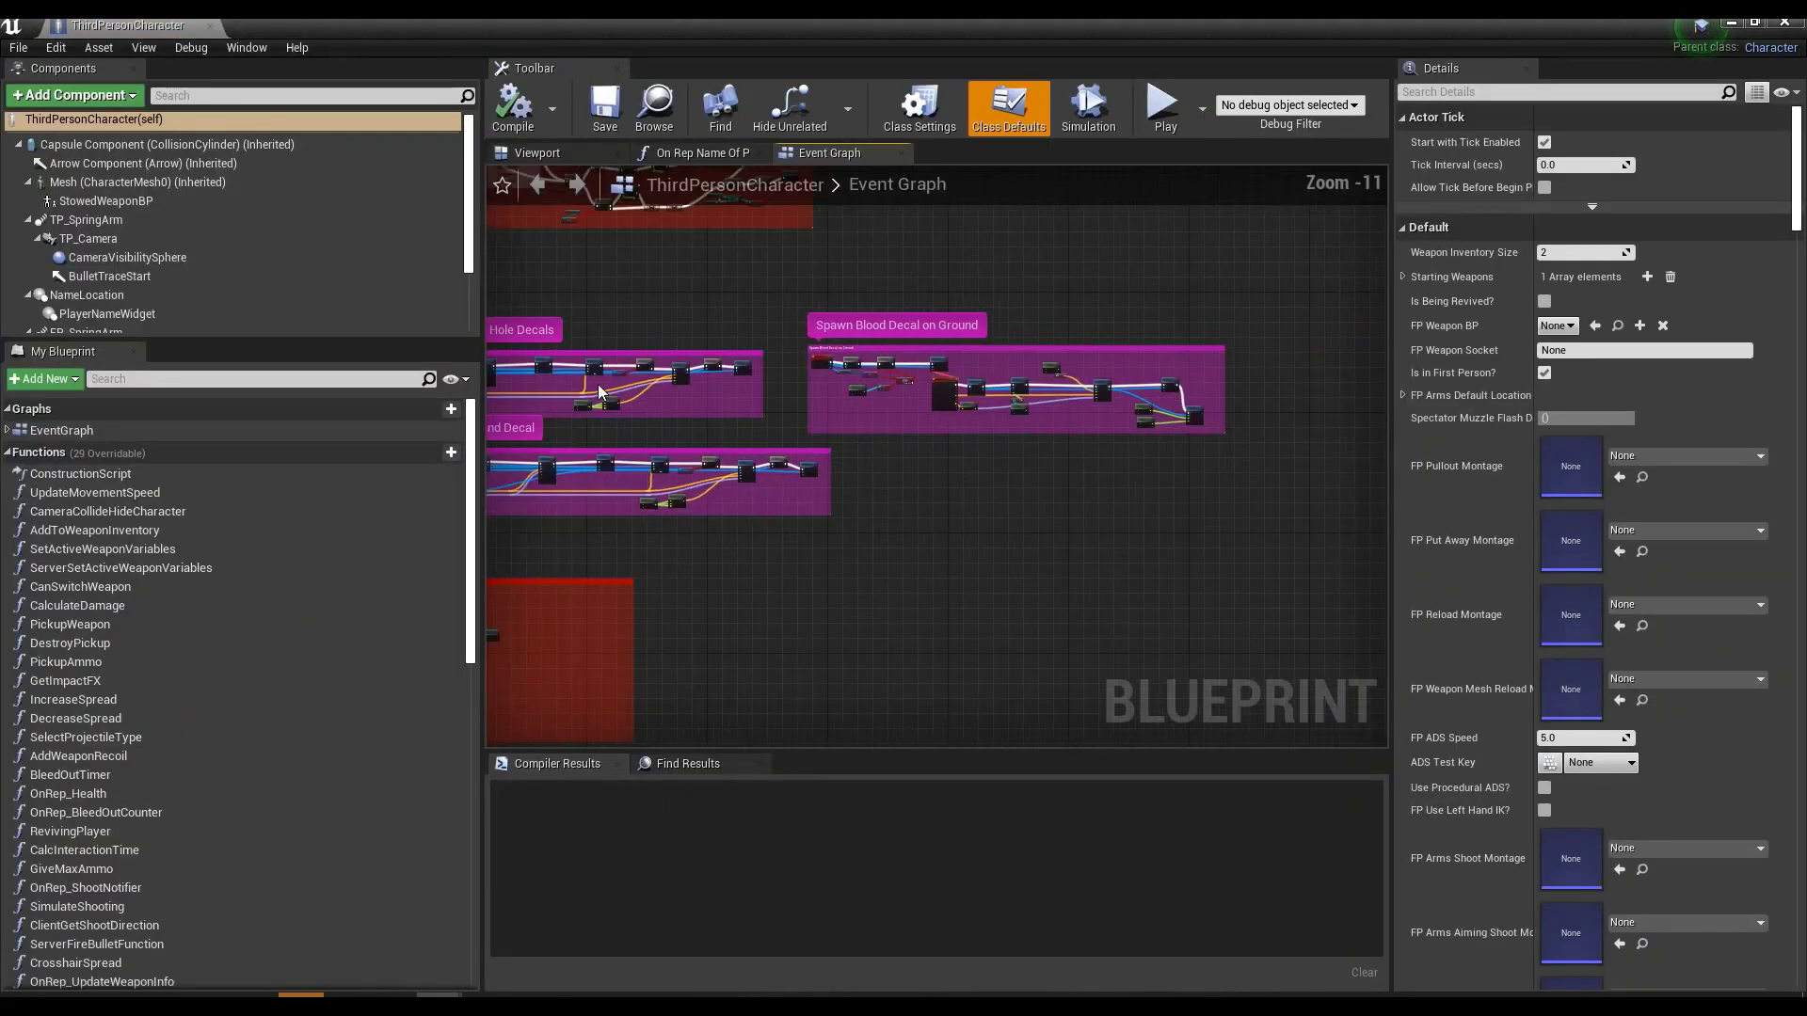
right_click_drag(1164, 502, 1449, 847)
right_click_drag(659, 142, 788, 412)
scroll(828, 422, "up", 4)
scroll(788, 412, "up", 7)
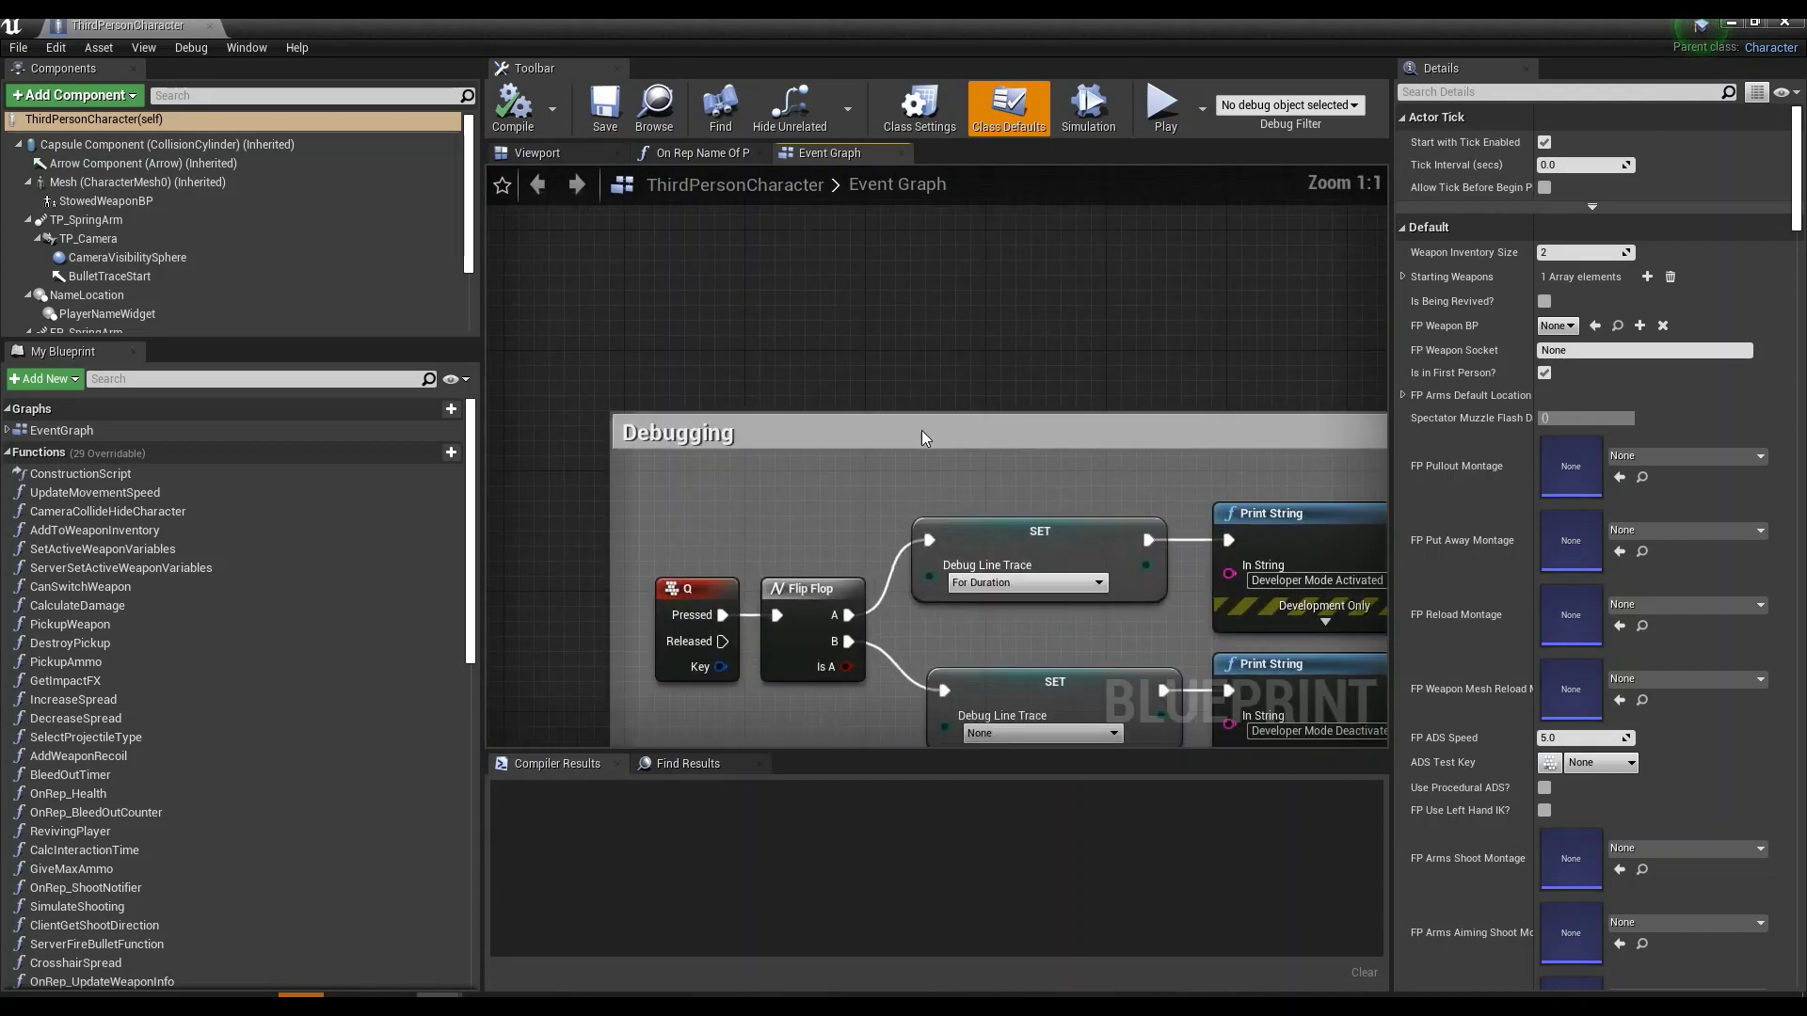
right_click_drag(922, 431, 866, 249)
left_click(92, 429)
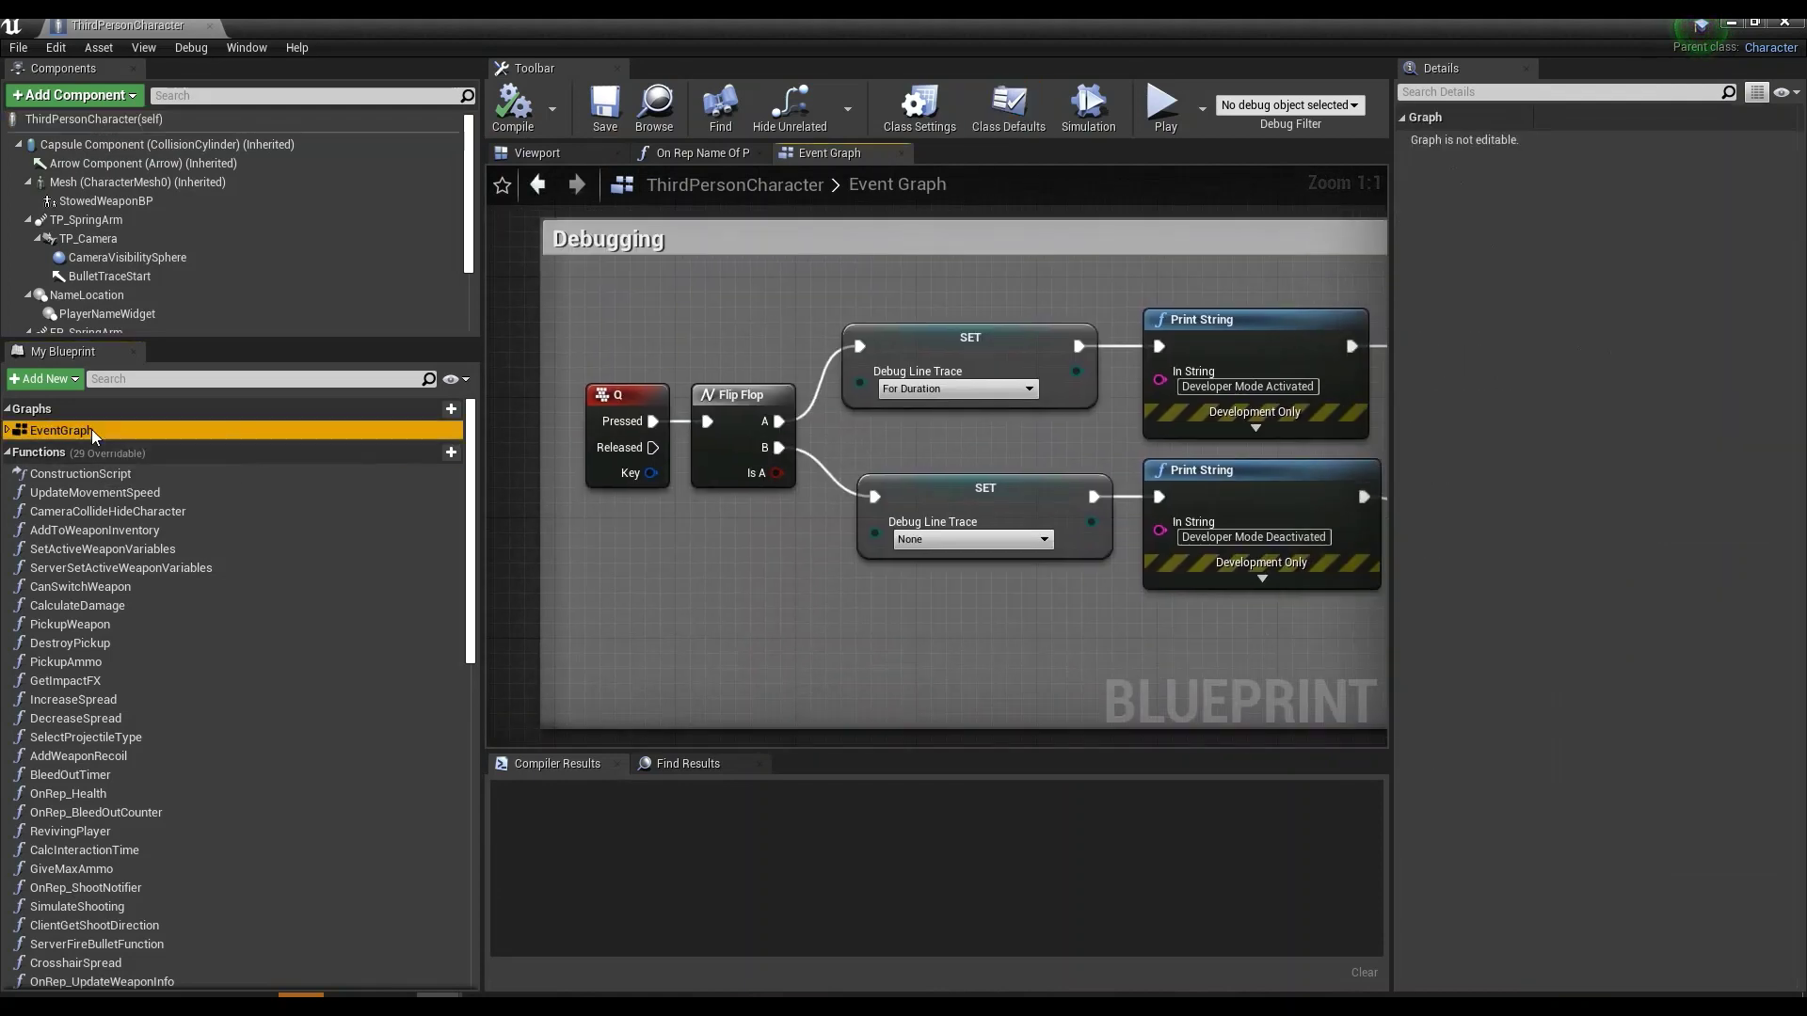
right_click_drag(774, 320, 720, 297)
right_click_drag(1033, 370, 929, 378)
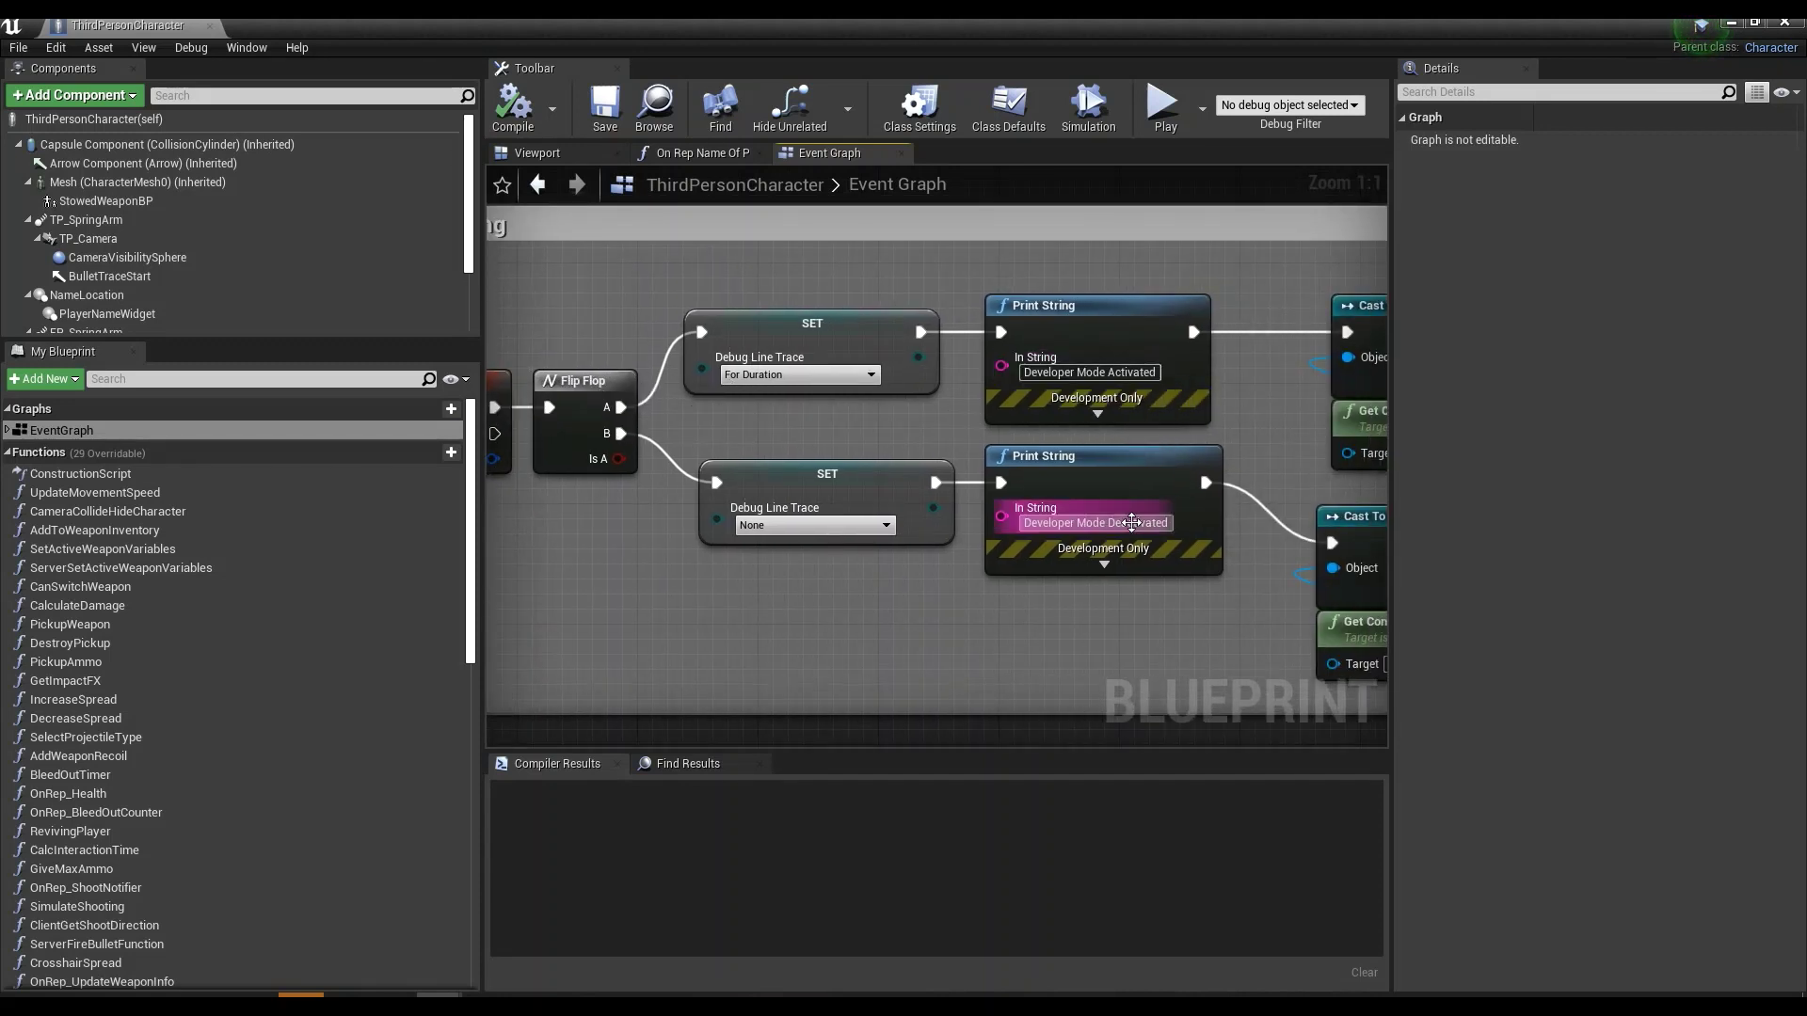
right_click_drag(878, 595, 990, 605)
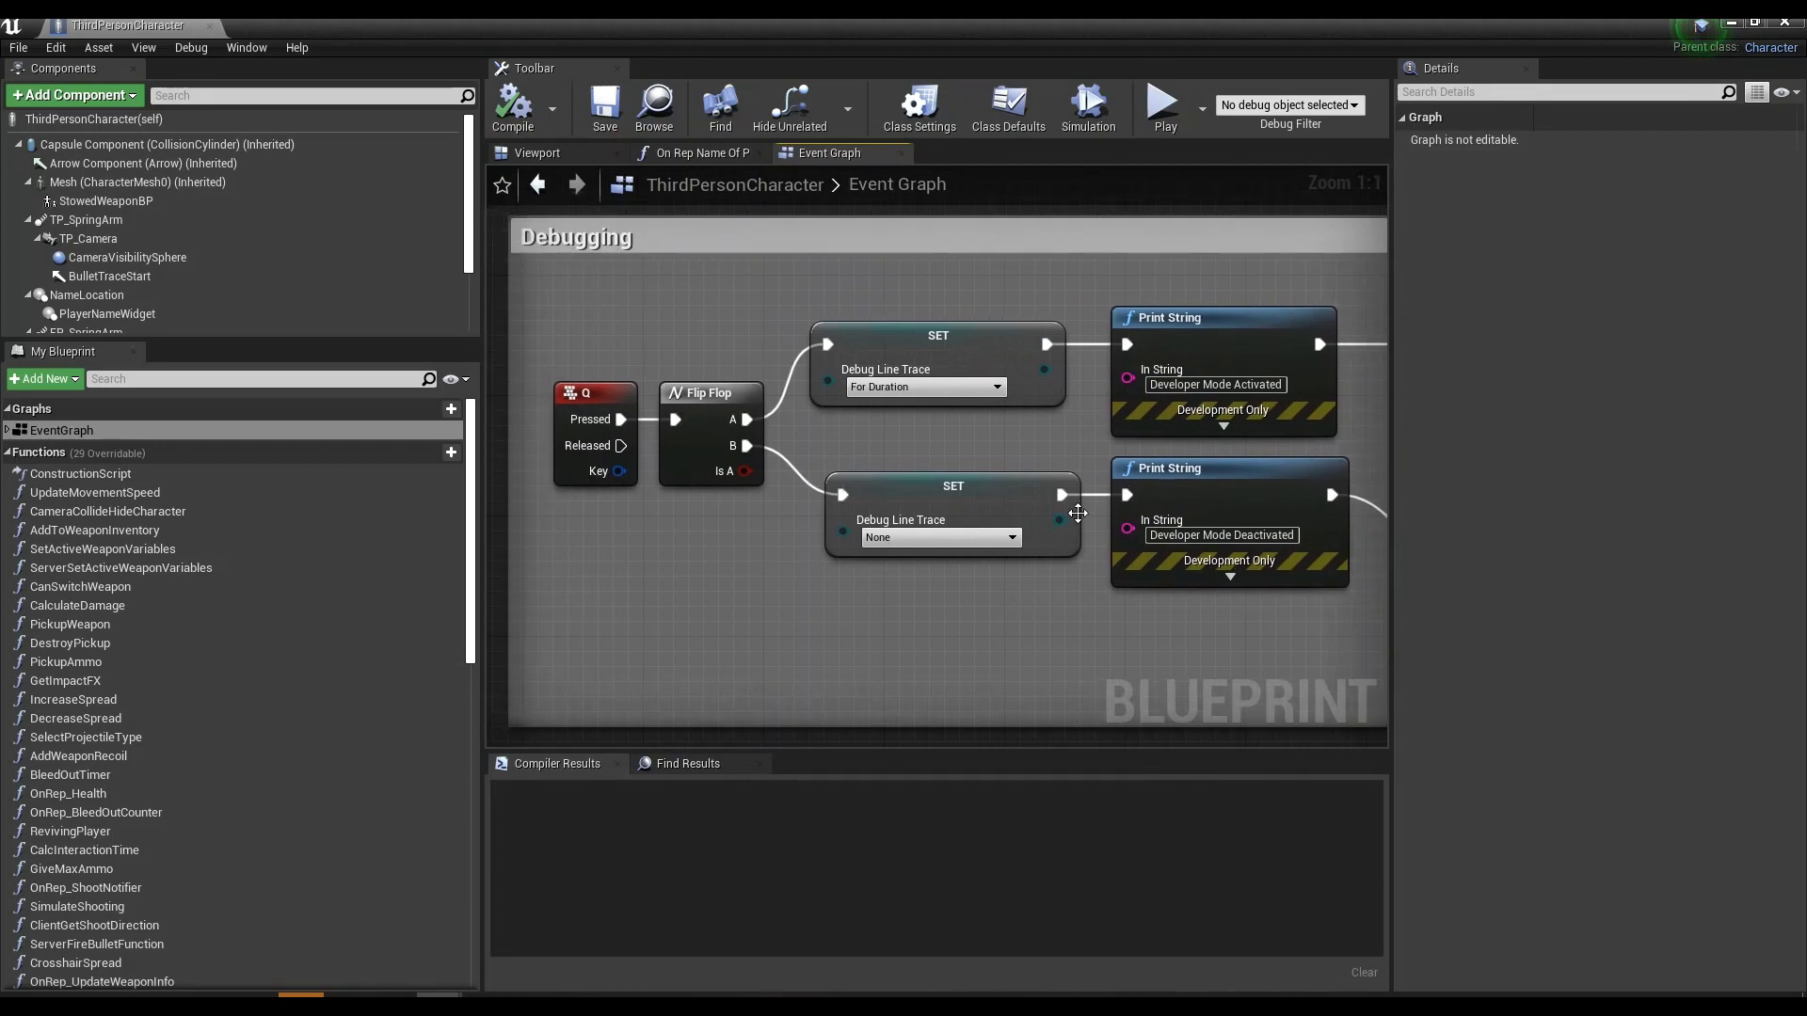
right_click_drag(1112, 463, 796, 471)
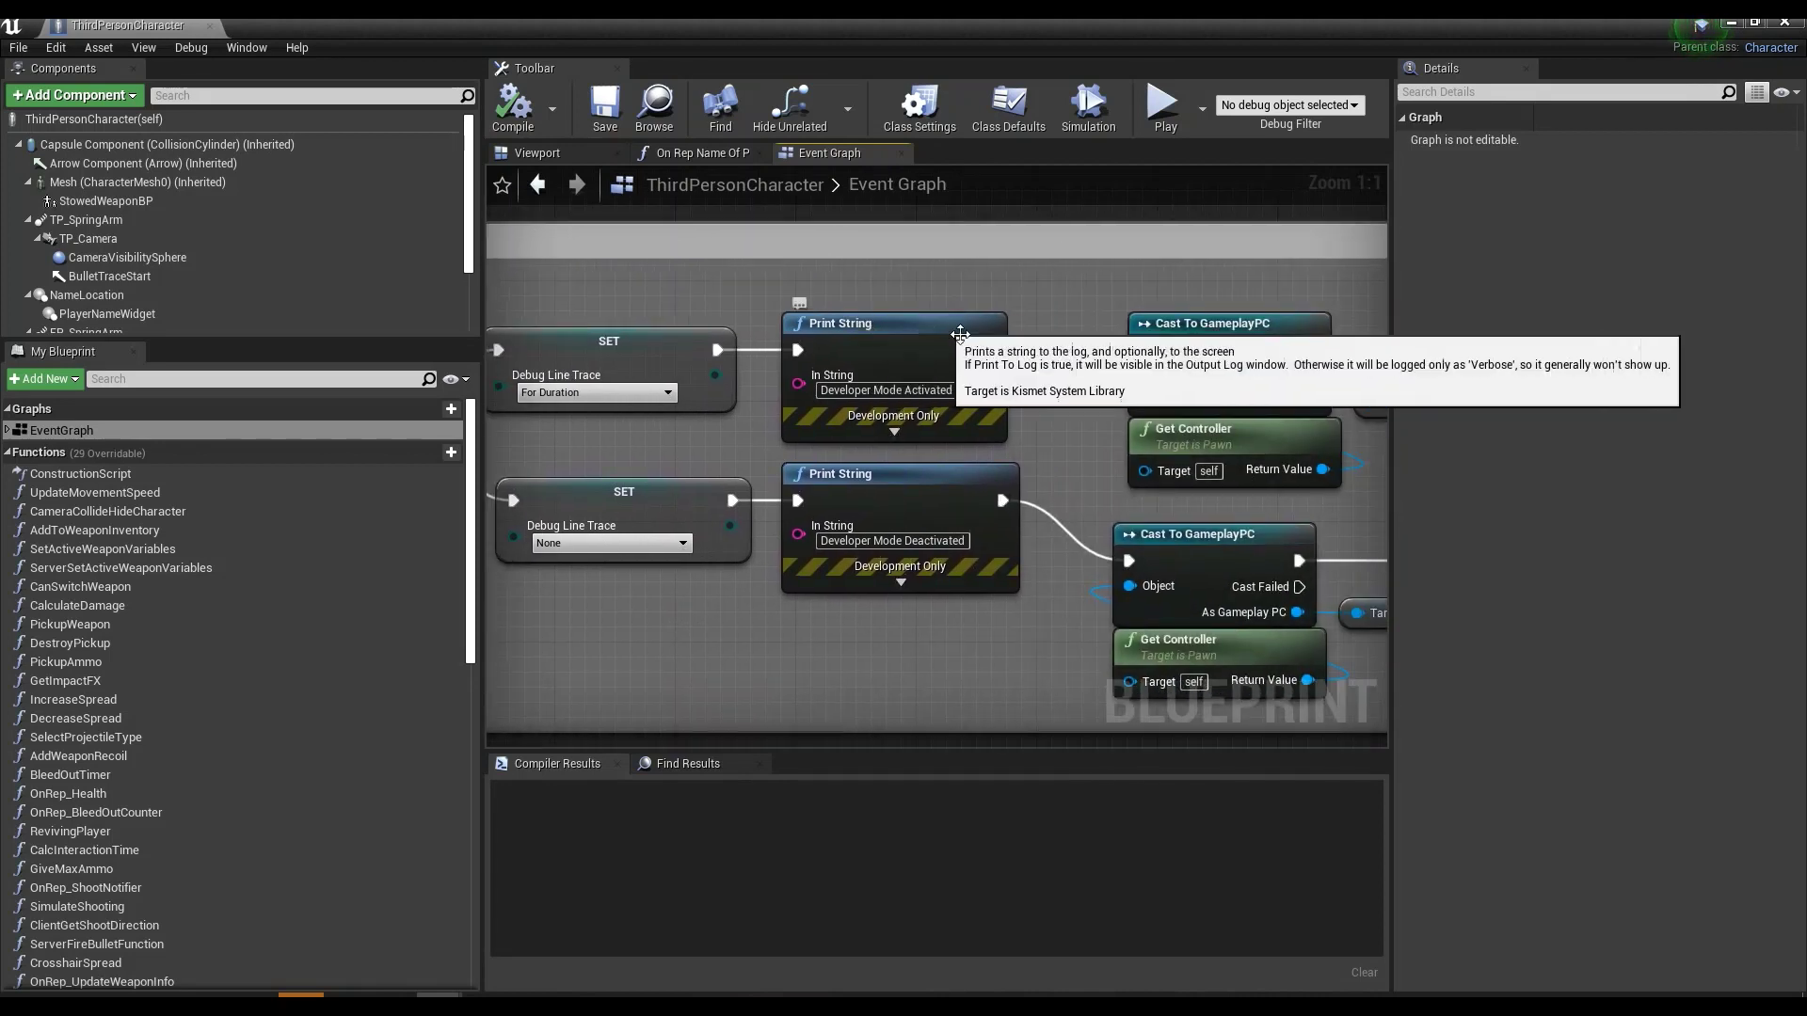
Connect the For Duration SET node directly to its Cast To GameplayPC node and move the Developer Mode Activated Print String out of the way
left_click_drag(715, 352, 941, 376)
left_click_drag(1102, 353, 1143, 351)
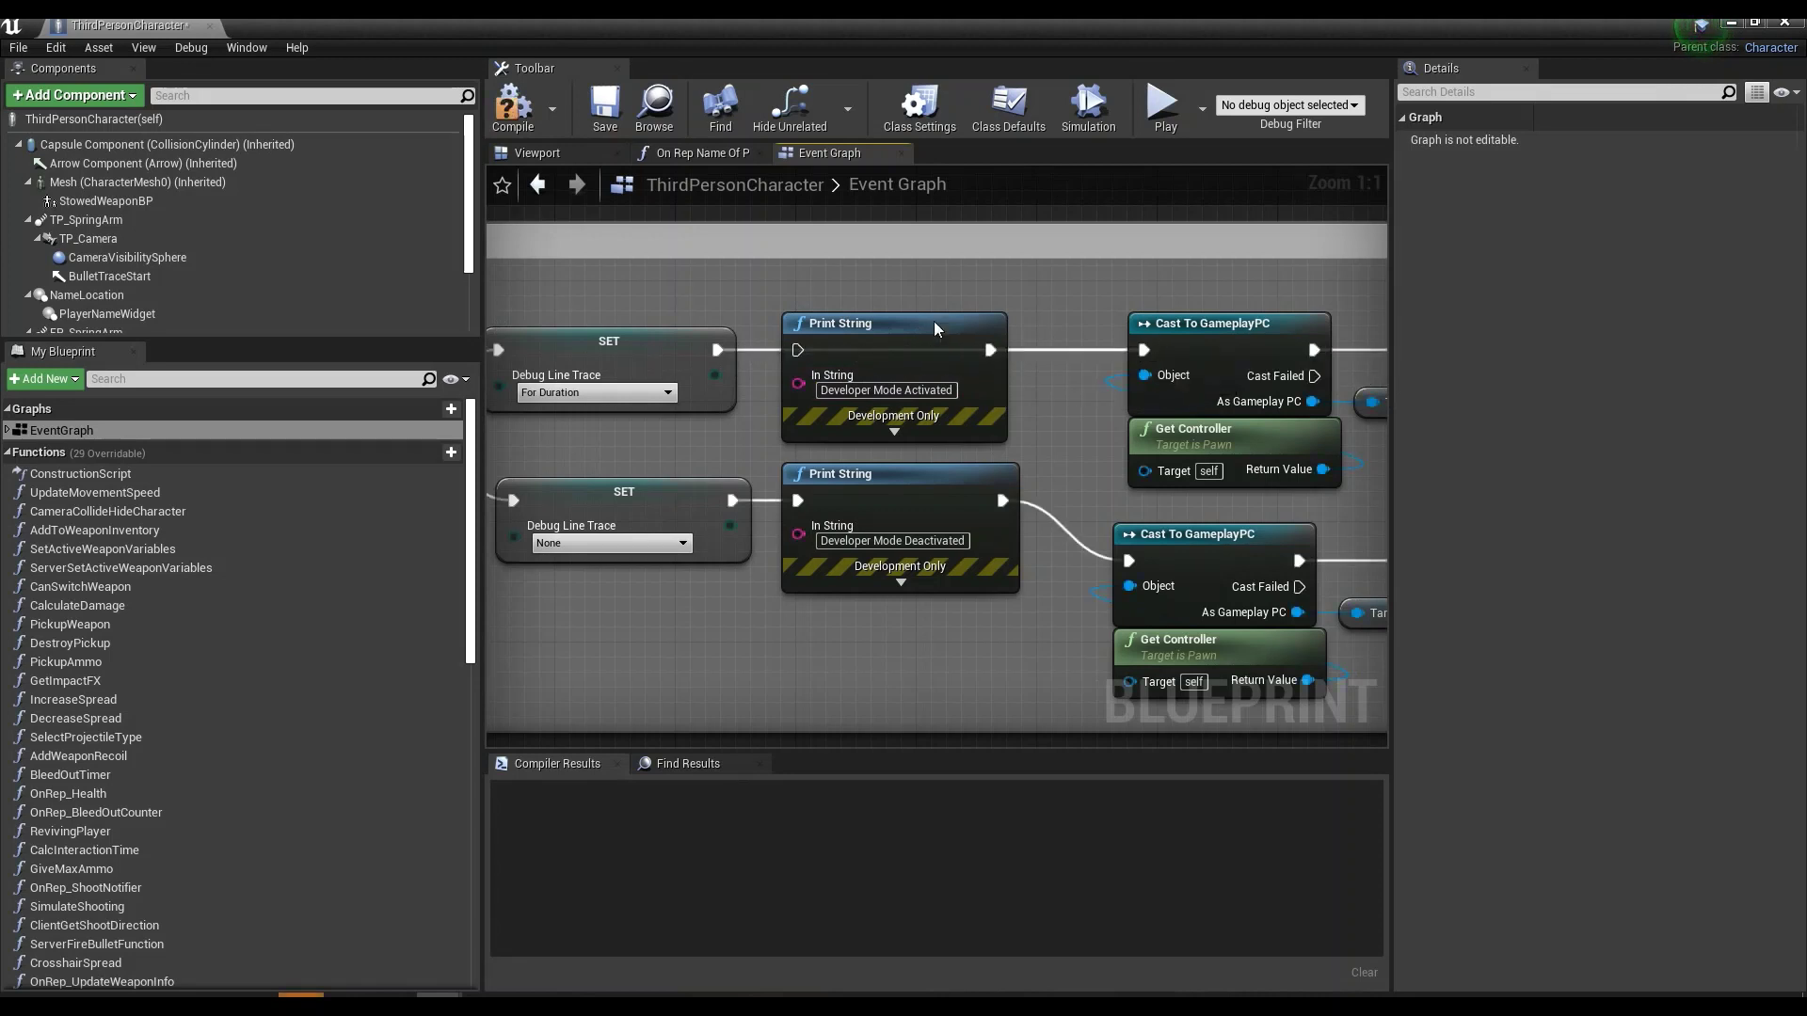
left_click_drag(933, 320, 1008, 309)
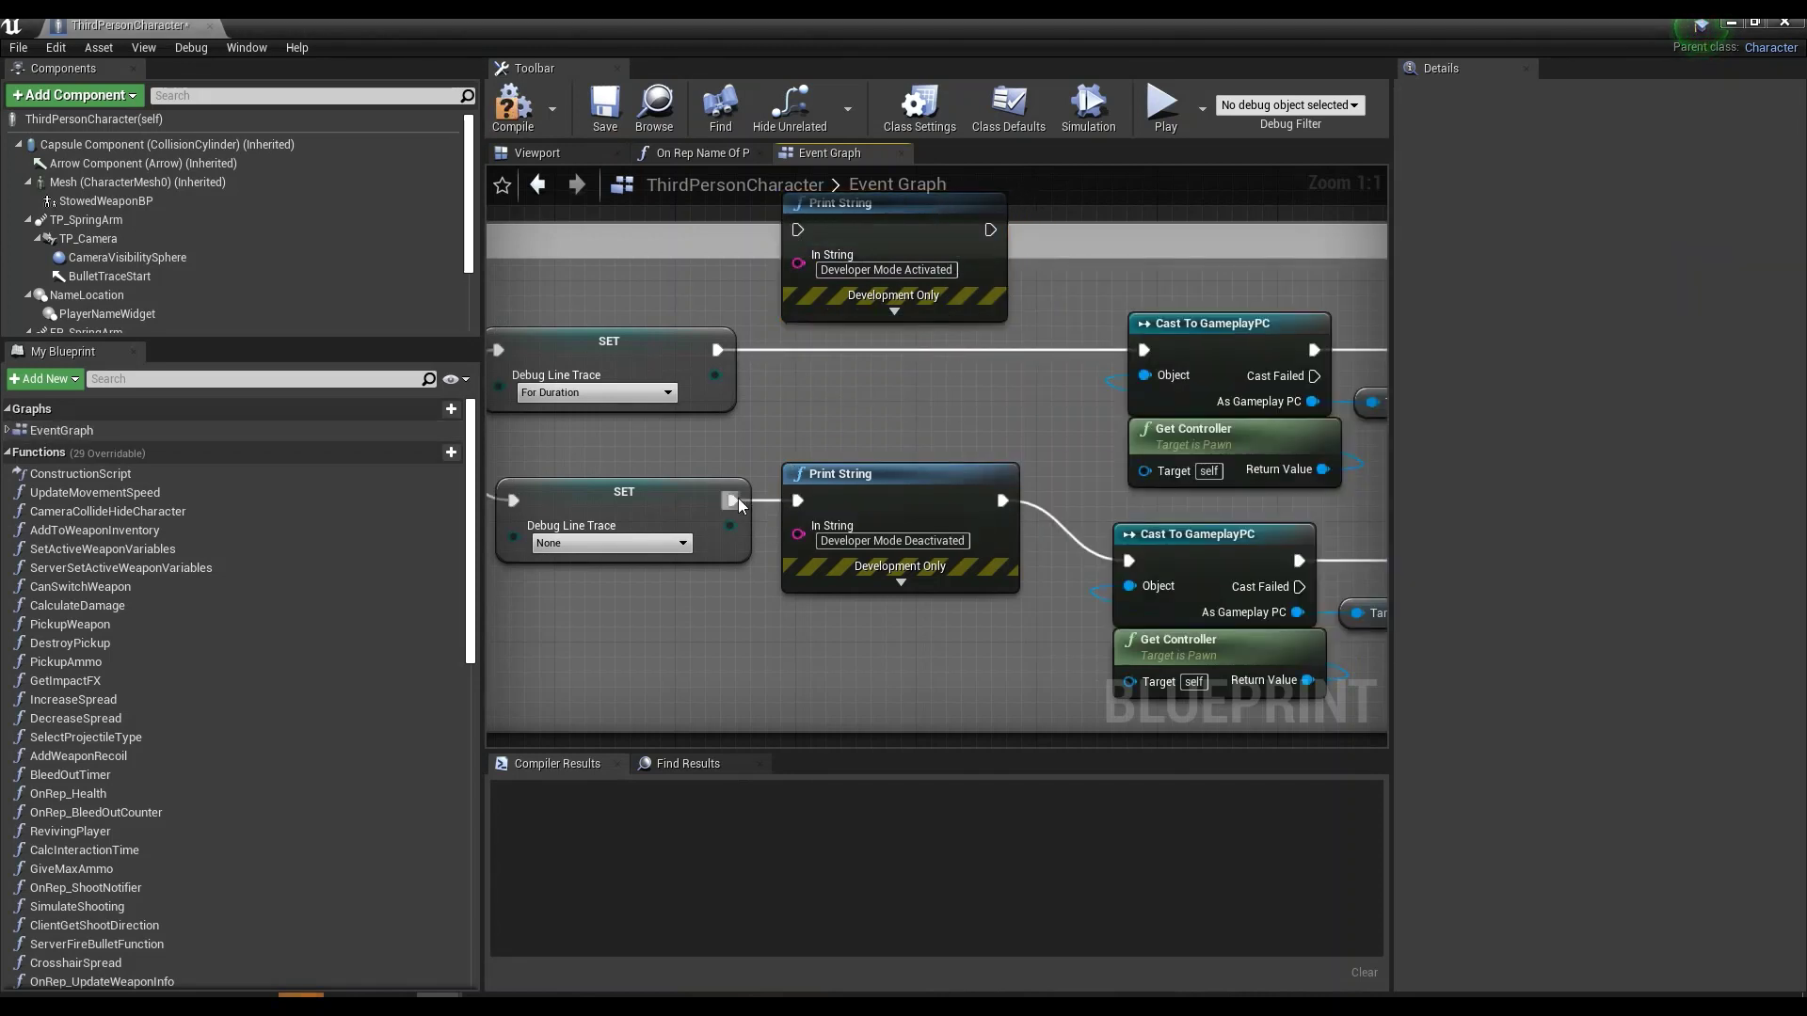
Connect the None SET node directly to its Cast To GameplayPC node and move the Developer Mode Deactivated Print String out of the way
left_click_drag(733, 500, 1129, 561)
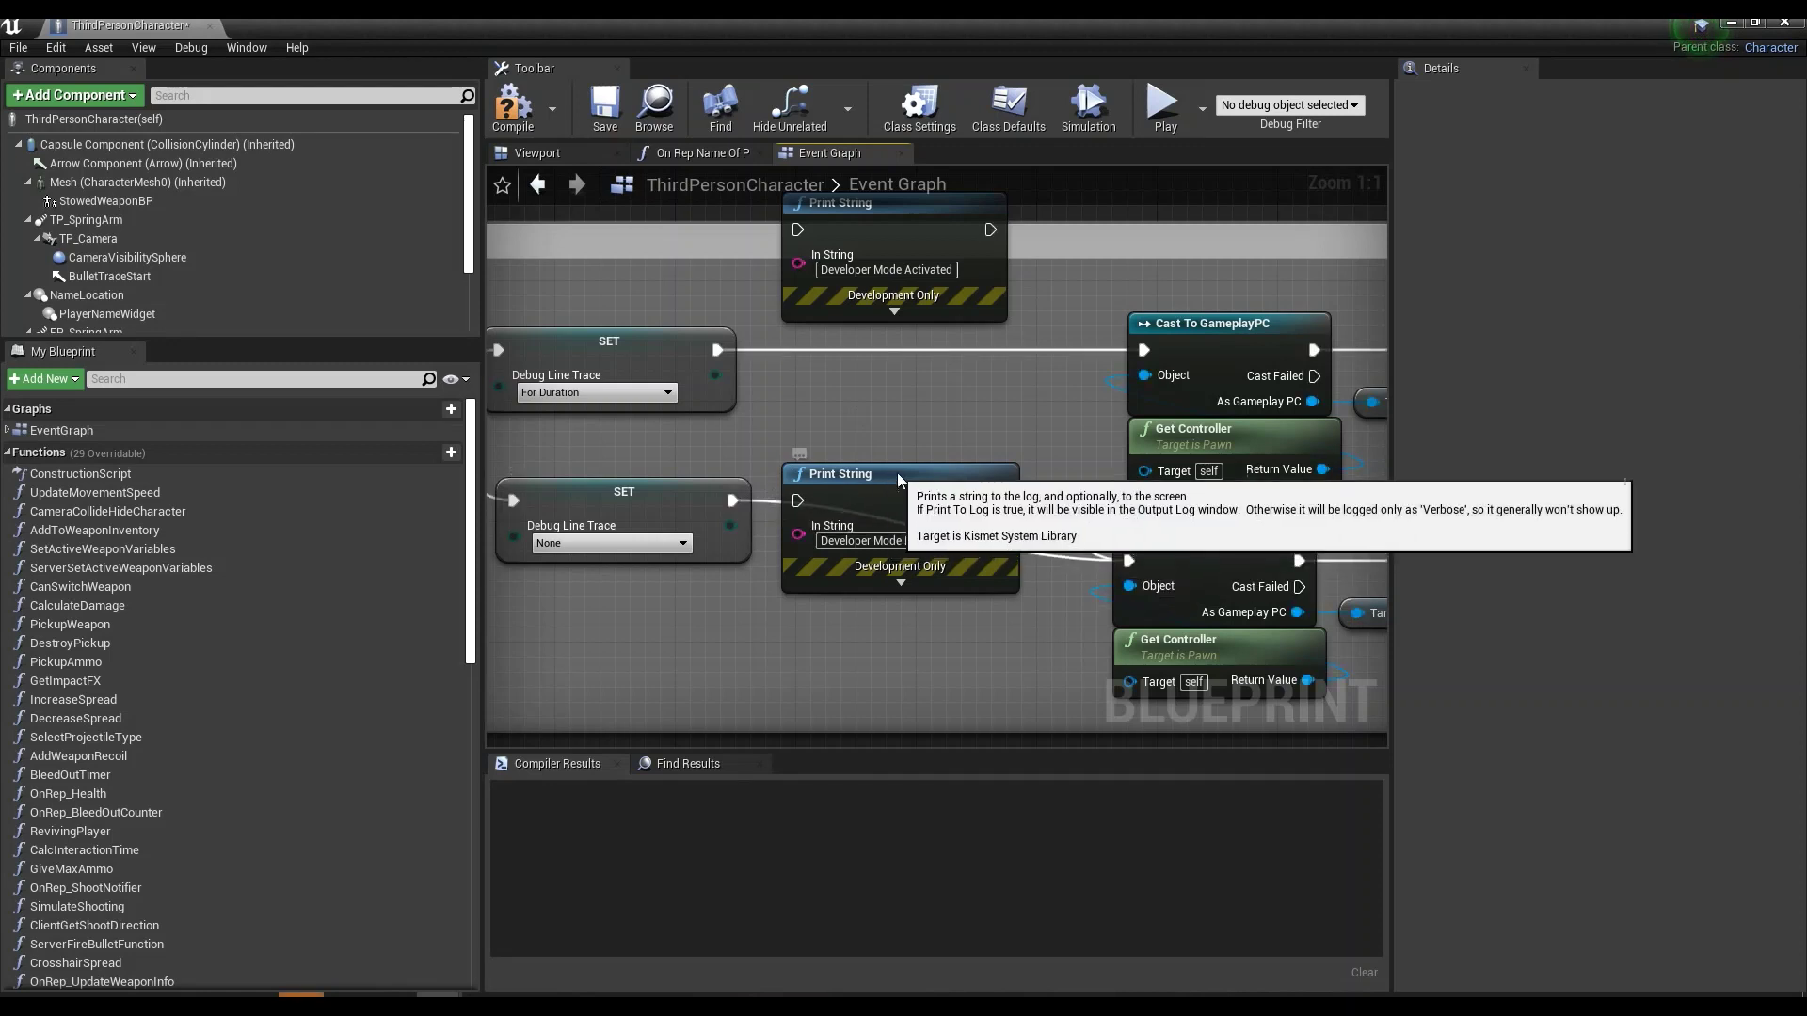
left_click_drag(847, 475, 816, 385)
left_click_drag(1128, 561, 1056, 459)
Compile the character blueprint and test-play the Arena01 level in the editor
left_click(1711, 75)
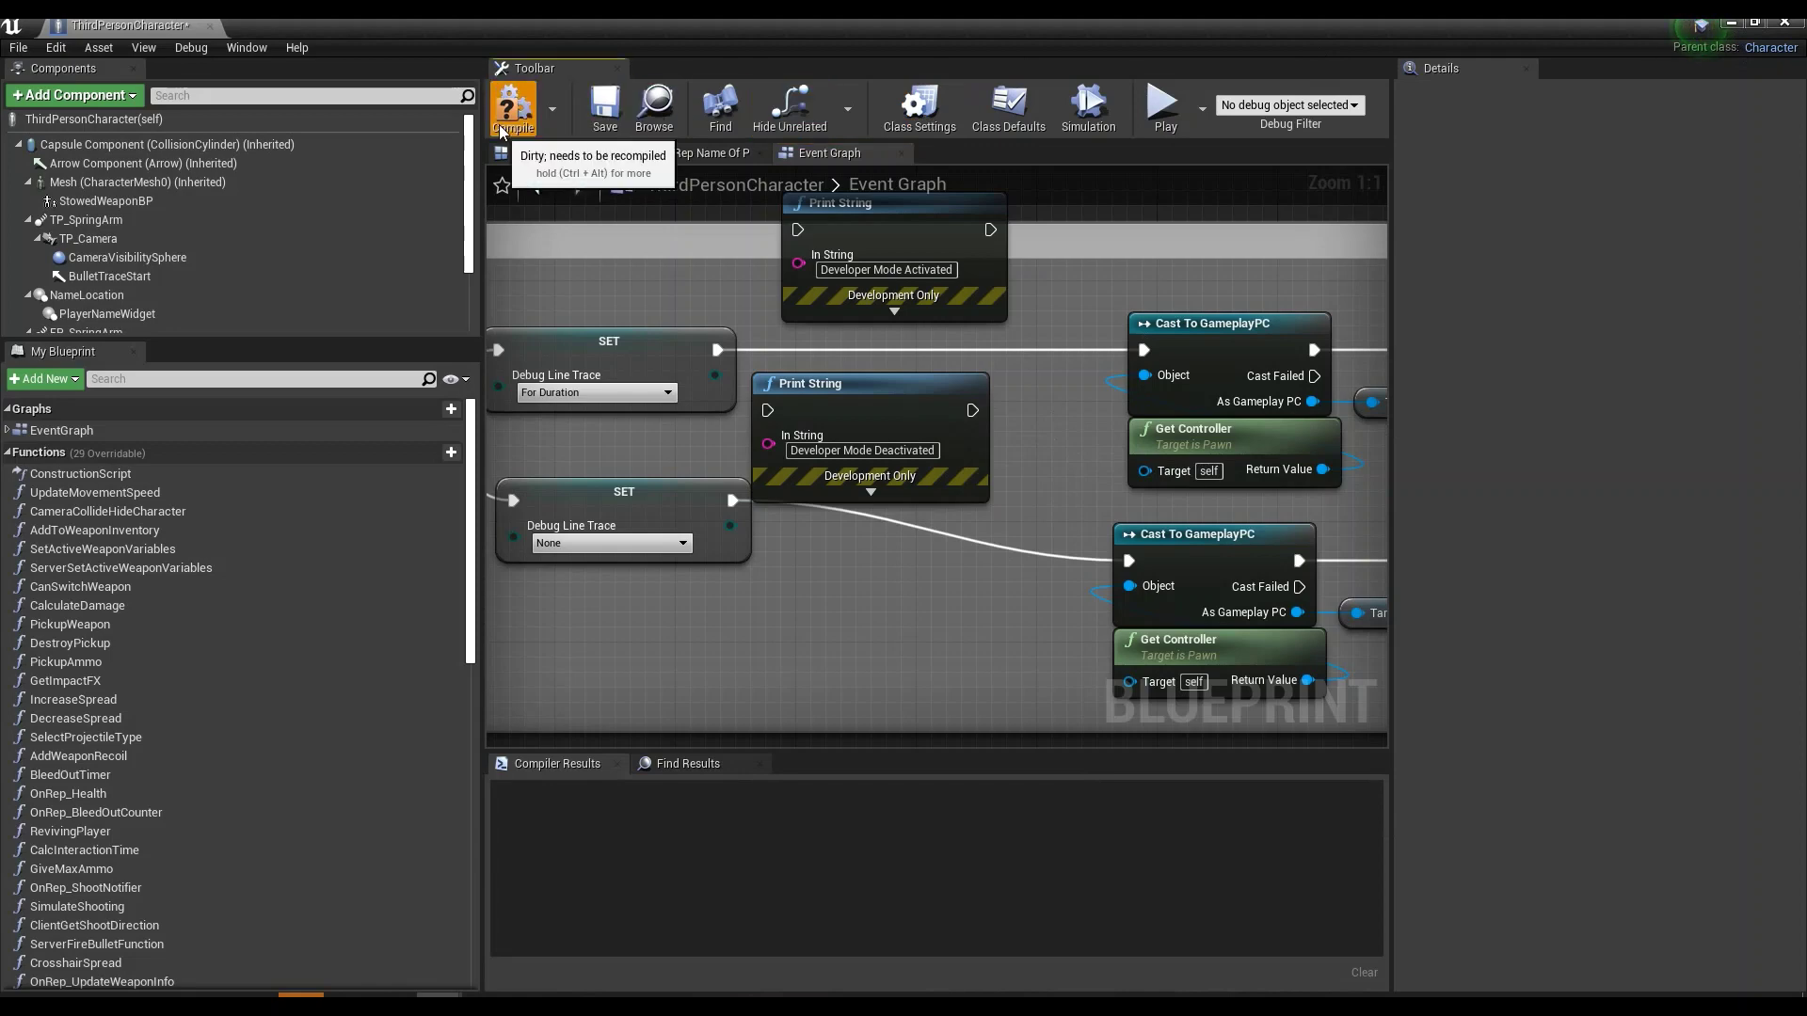
left_click(1730, 22)
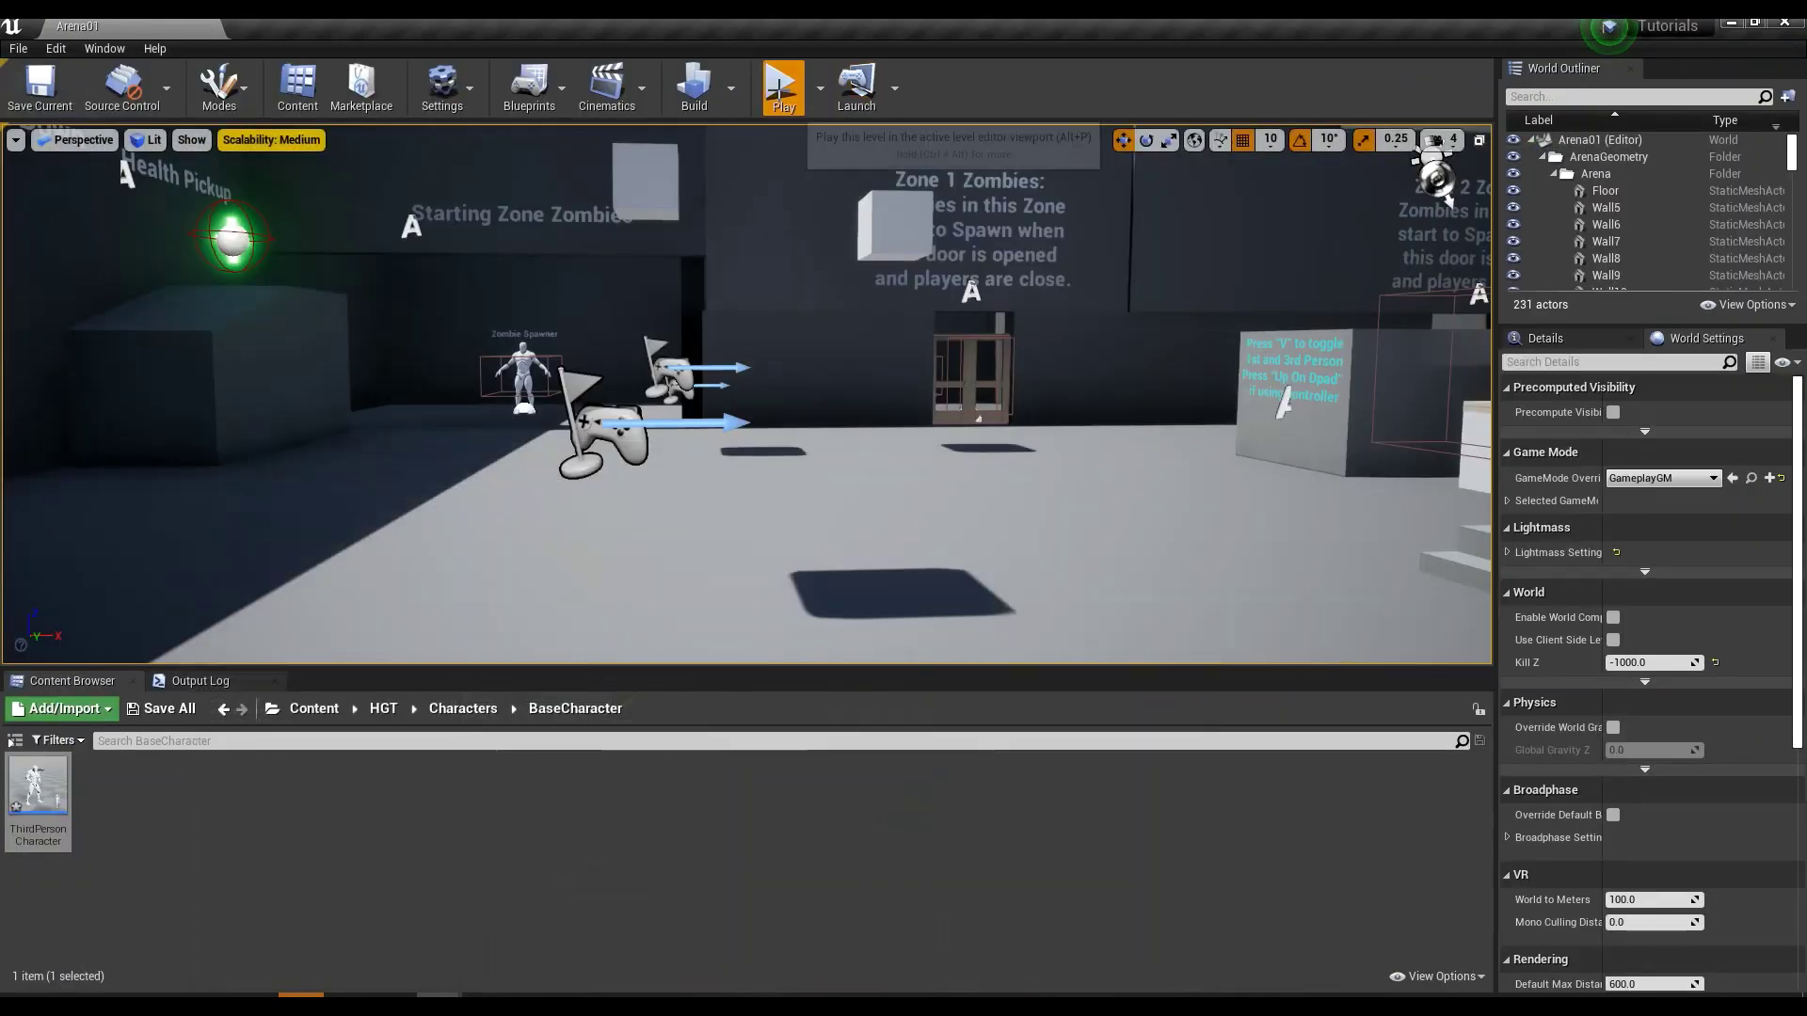
left_click(781, 89)
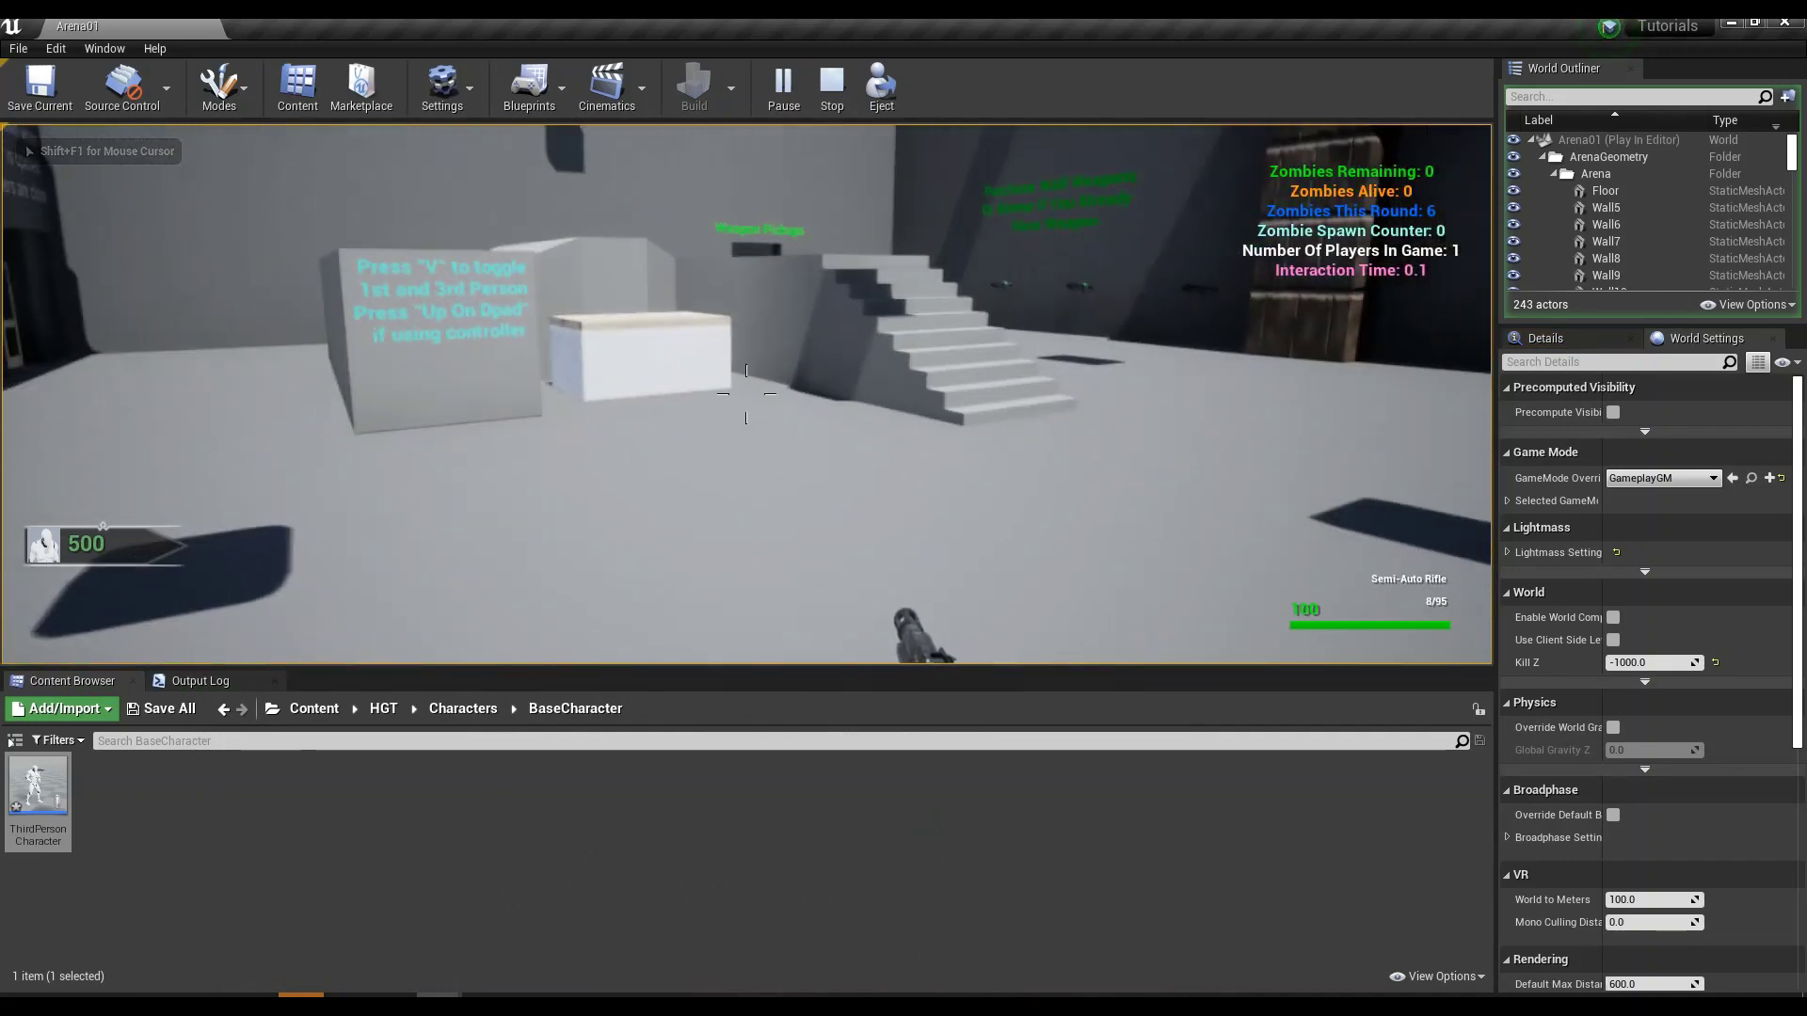
Return to the character blueprint, disconnect the Q key event from the Flip Flop and move it outside the Debugging comment box
key("alt+Tab")
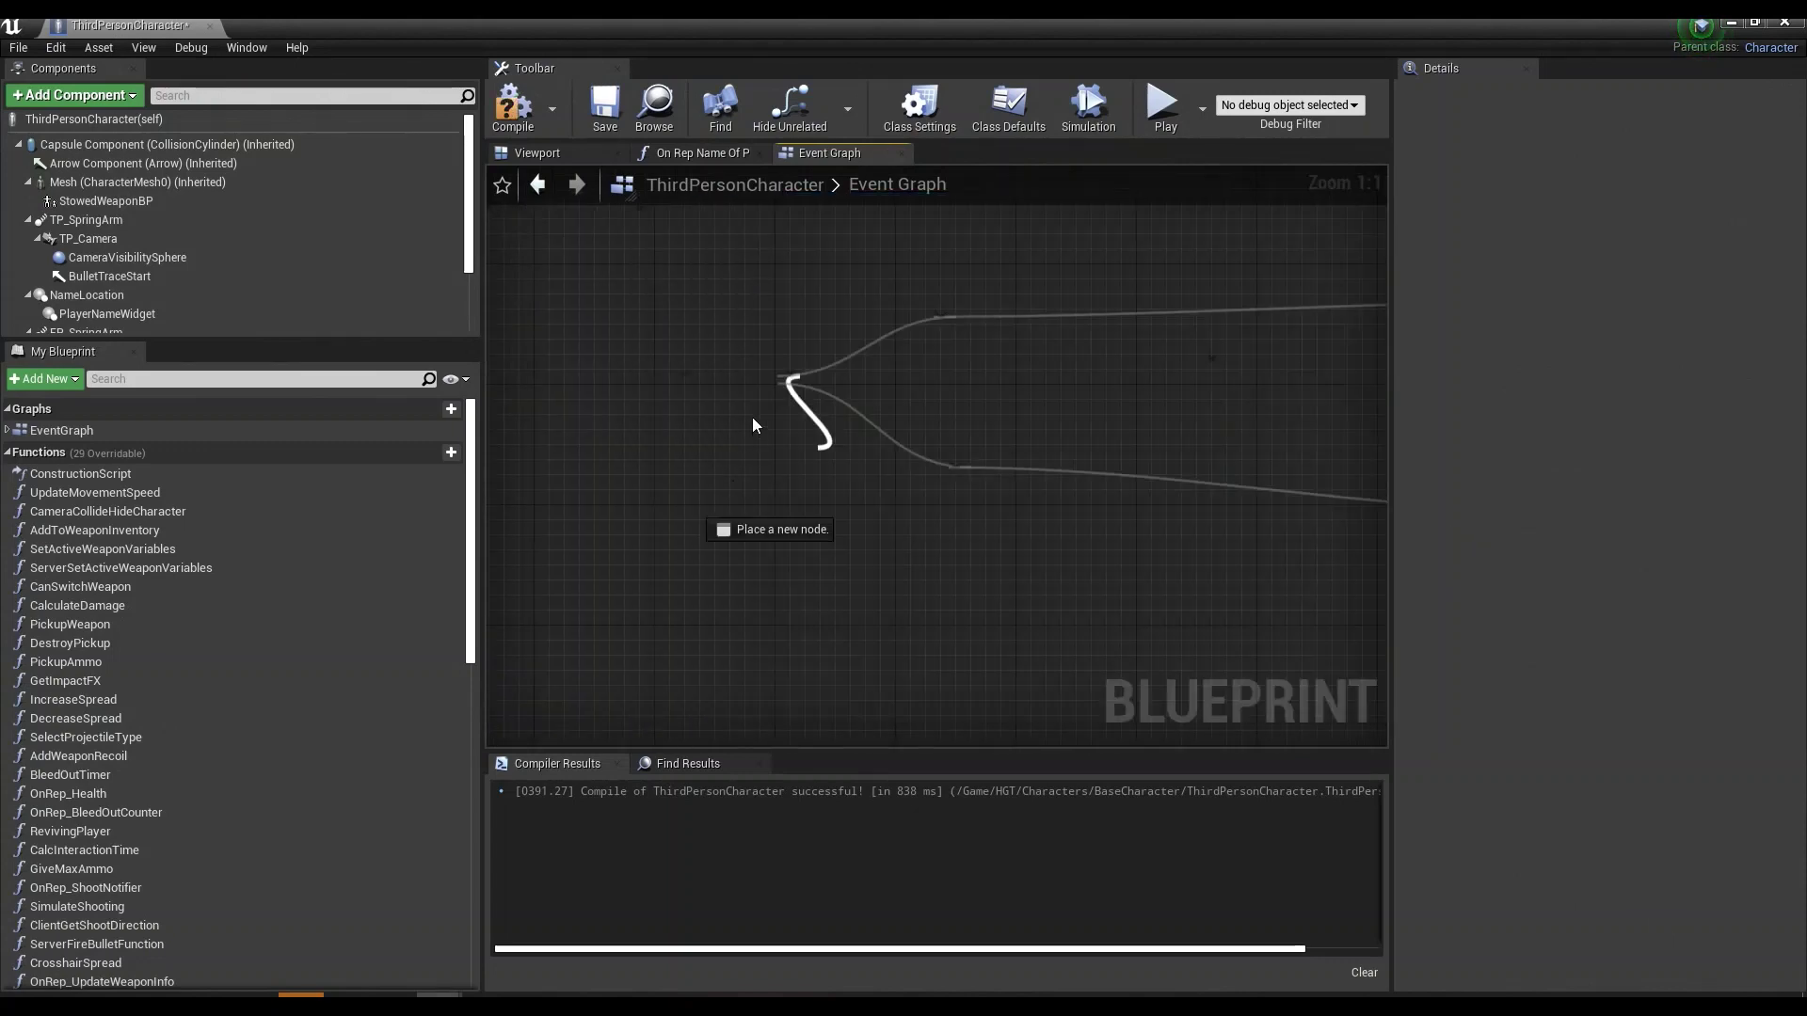
left_click(754, 411, "alt")
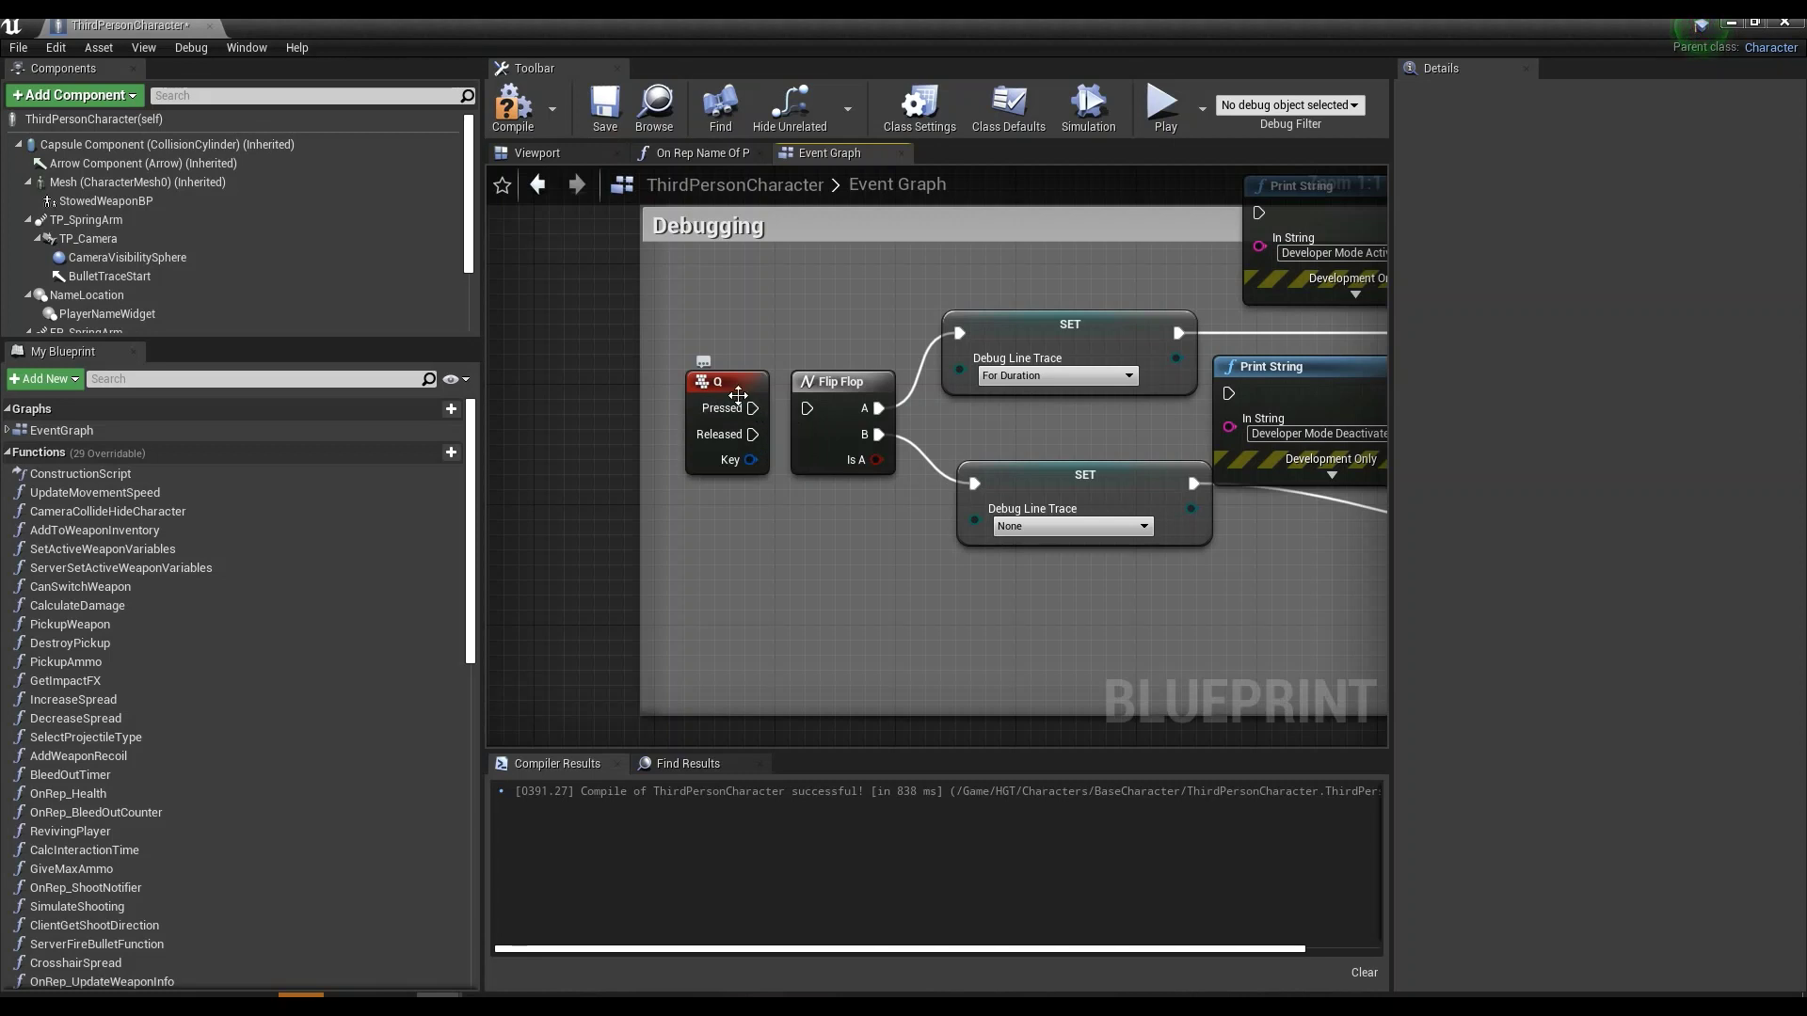
left_click(716, 414)
left_click_drag(716, 414, 560, 439)
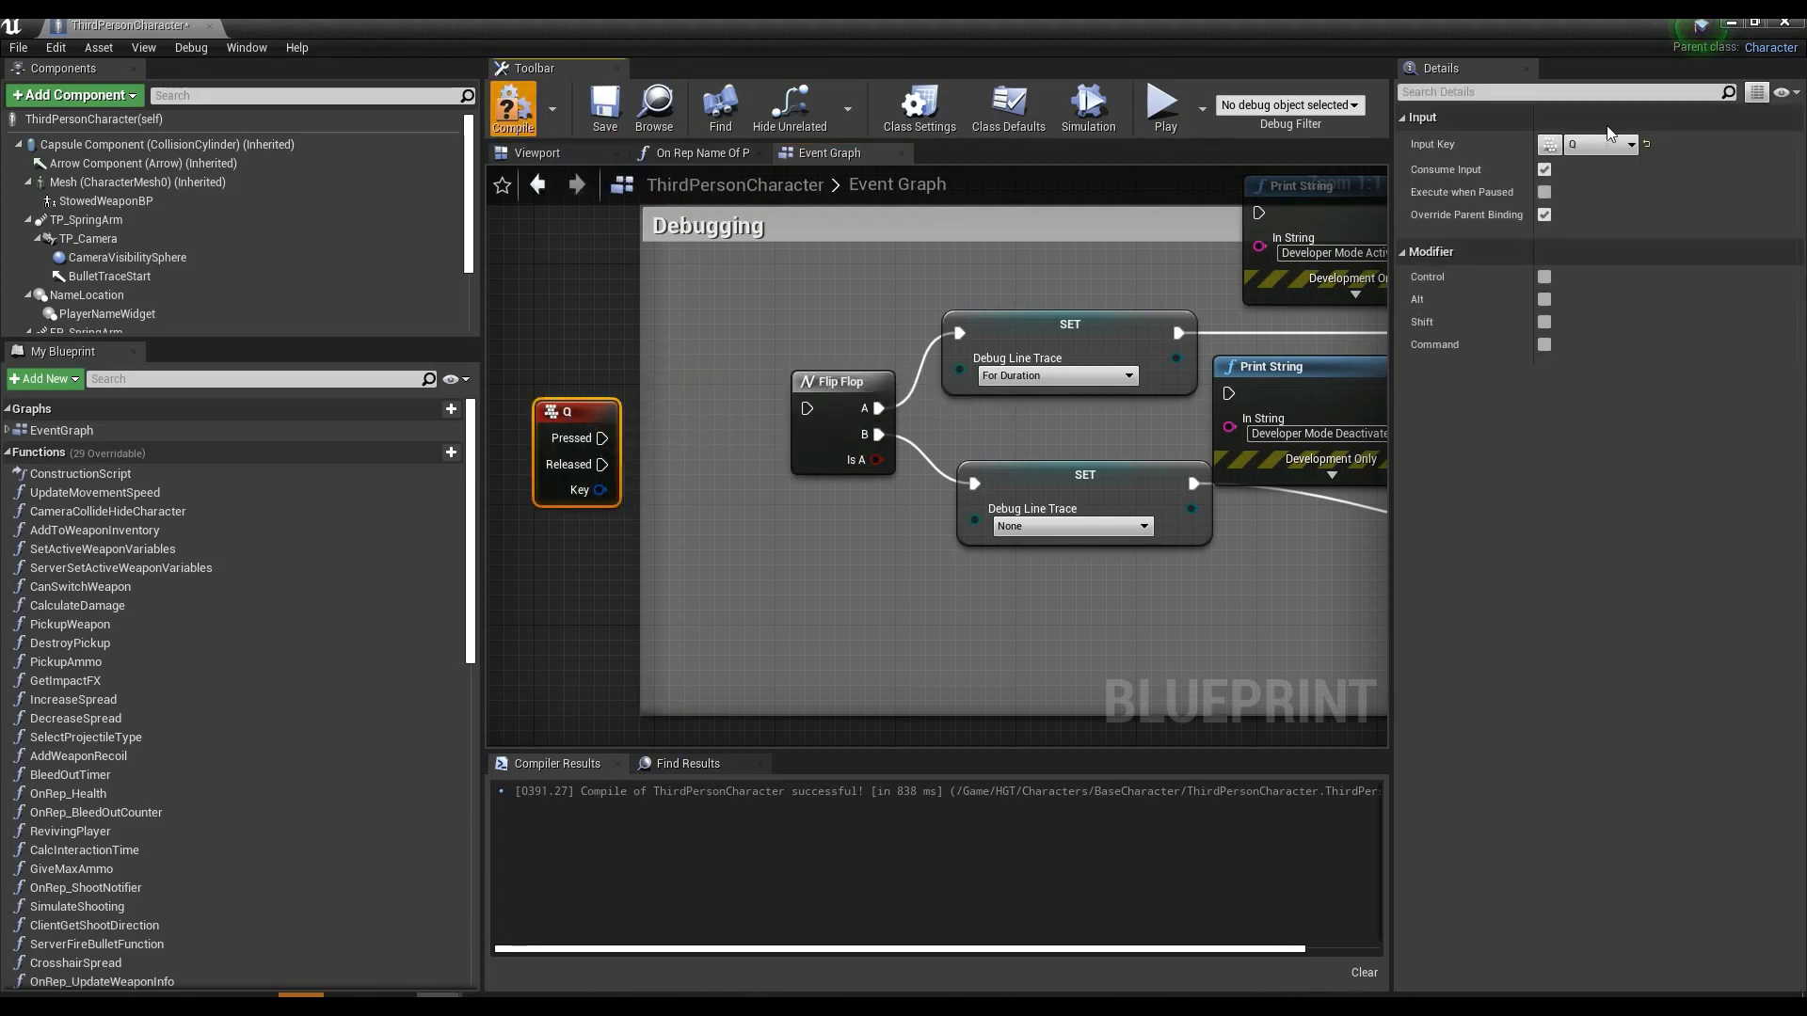
Play the Arena01 level again, fire and reload the rifle, and stop the play session
left_click(1731, 21)
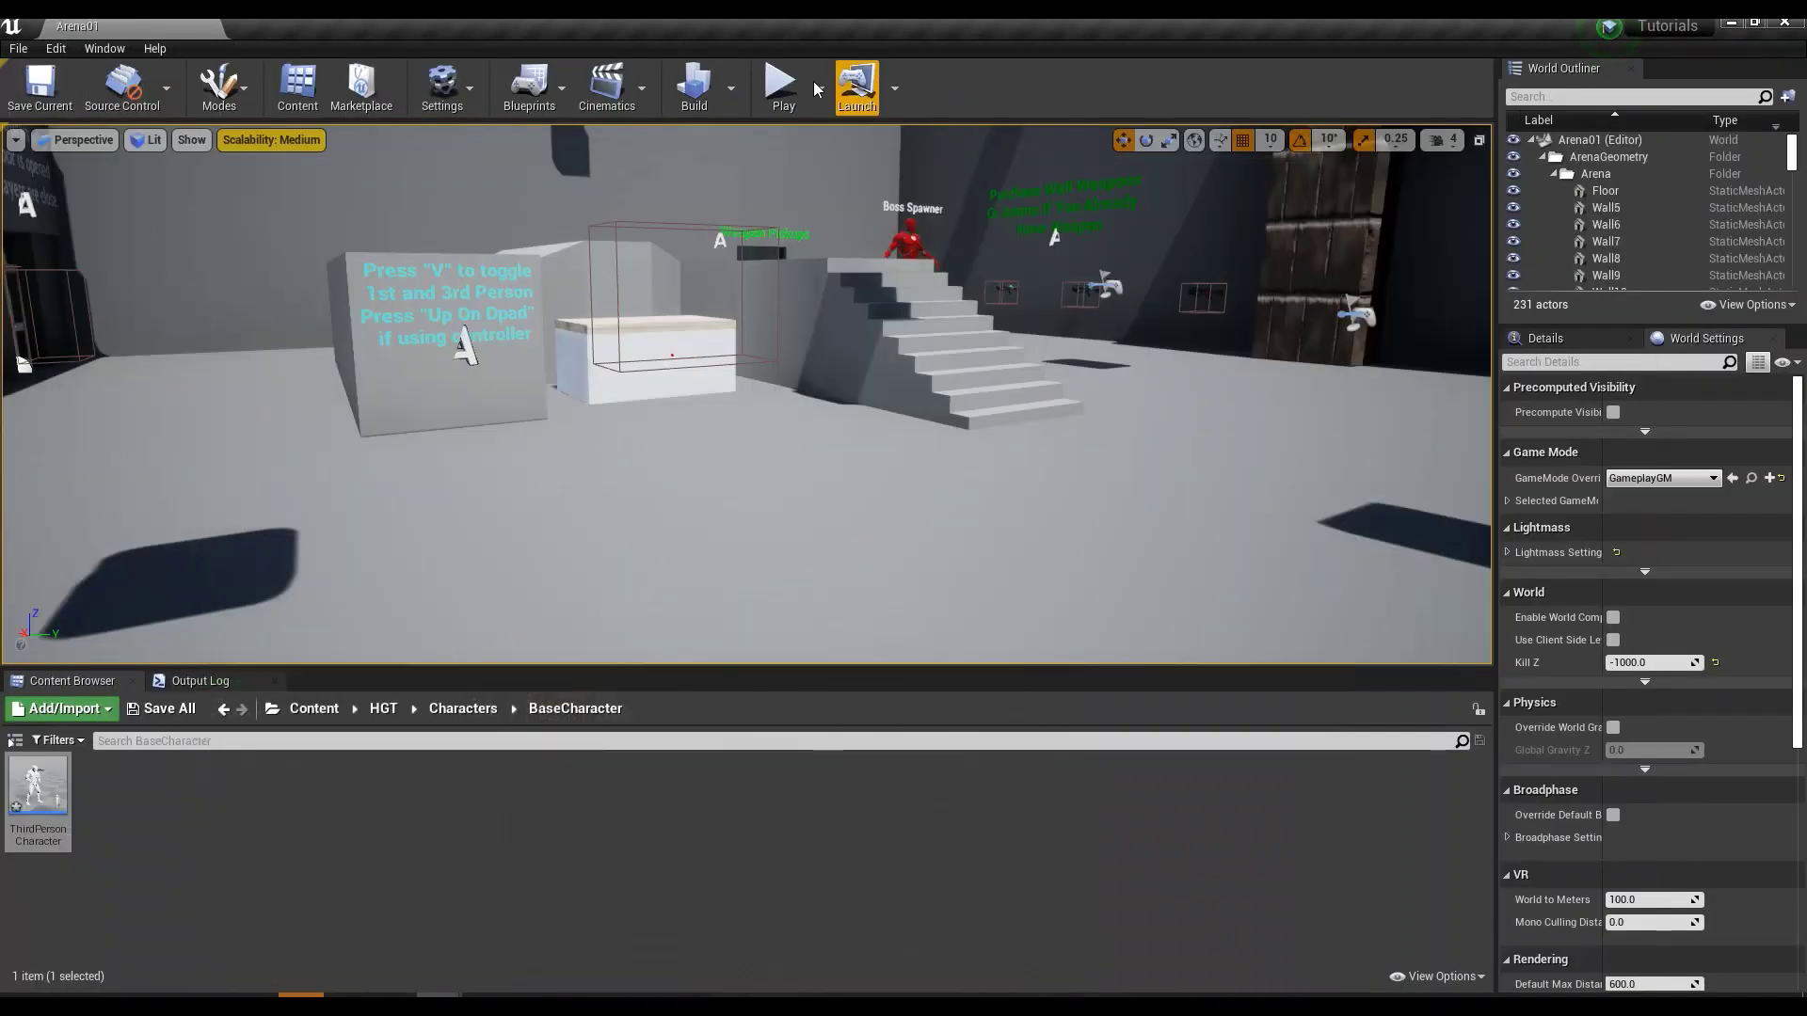
left_click(782, 85)
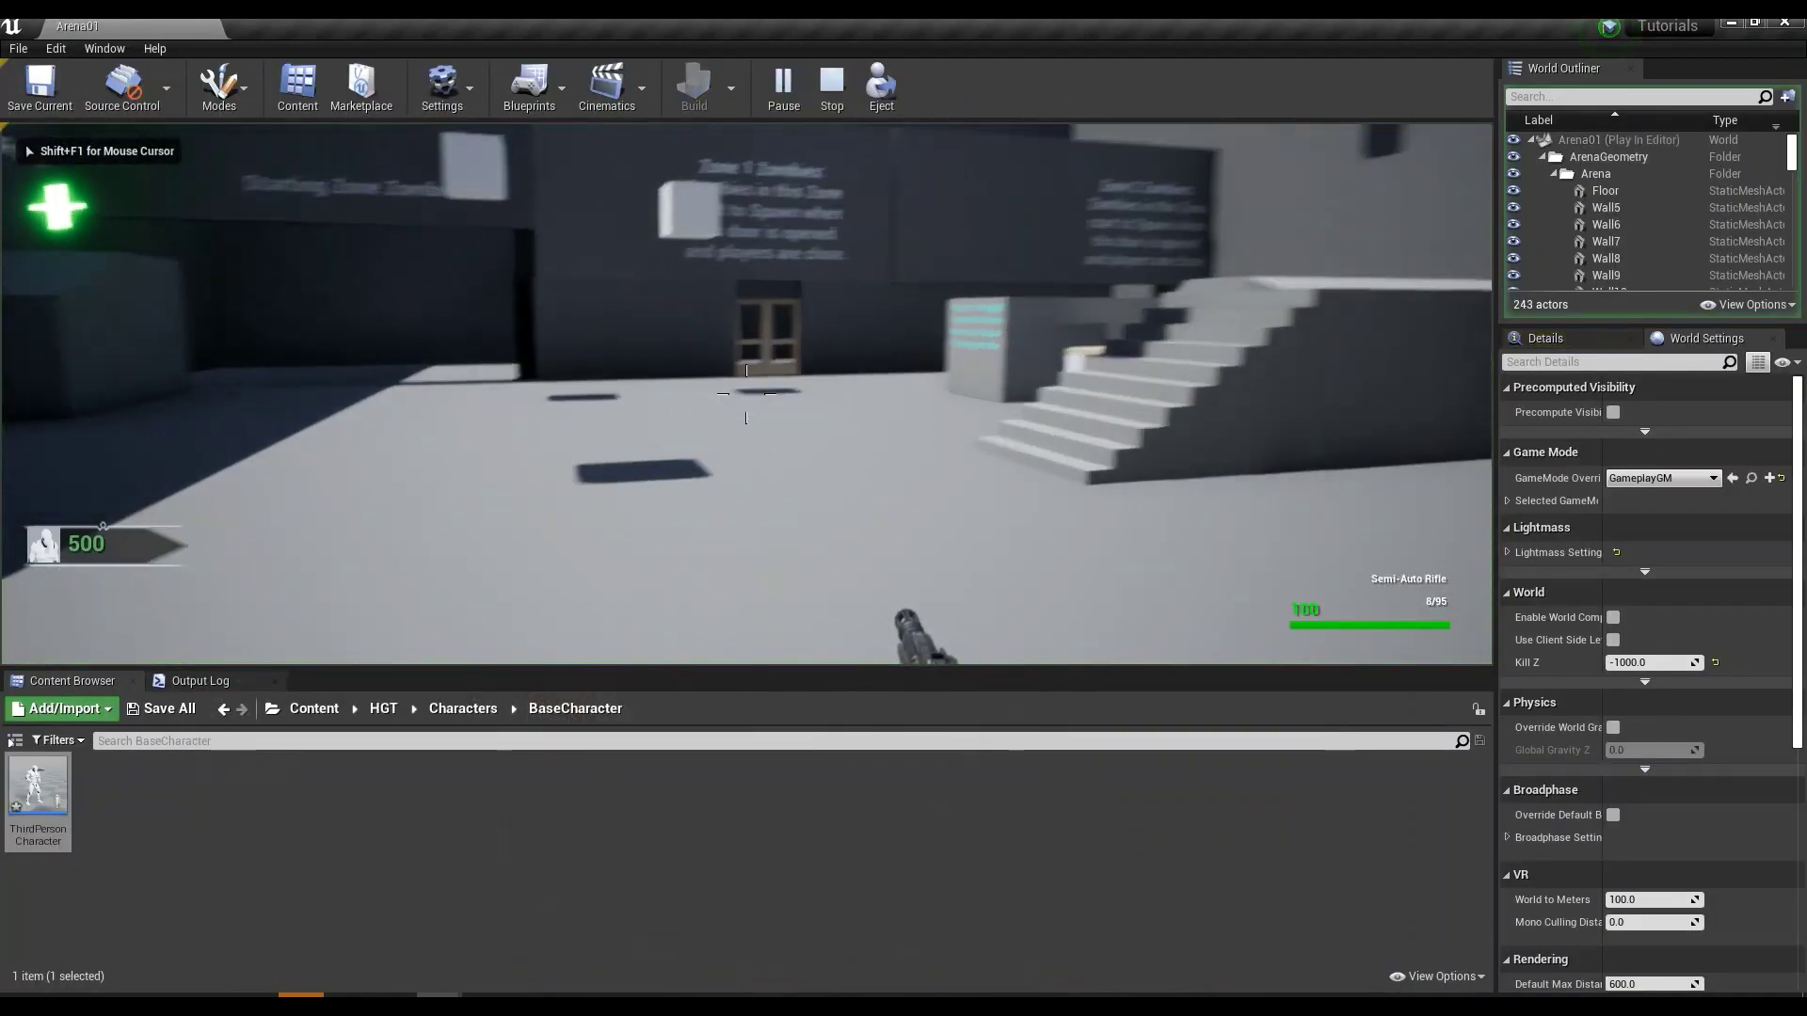
key("w")
left_click(745, 393)
left_click(745, 393)
left_click(745, 393)
left_click(745, 393)
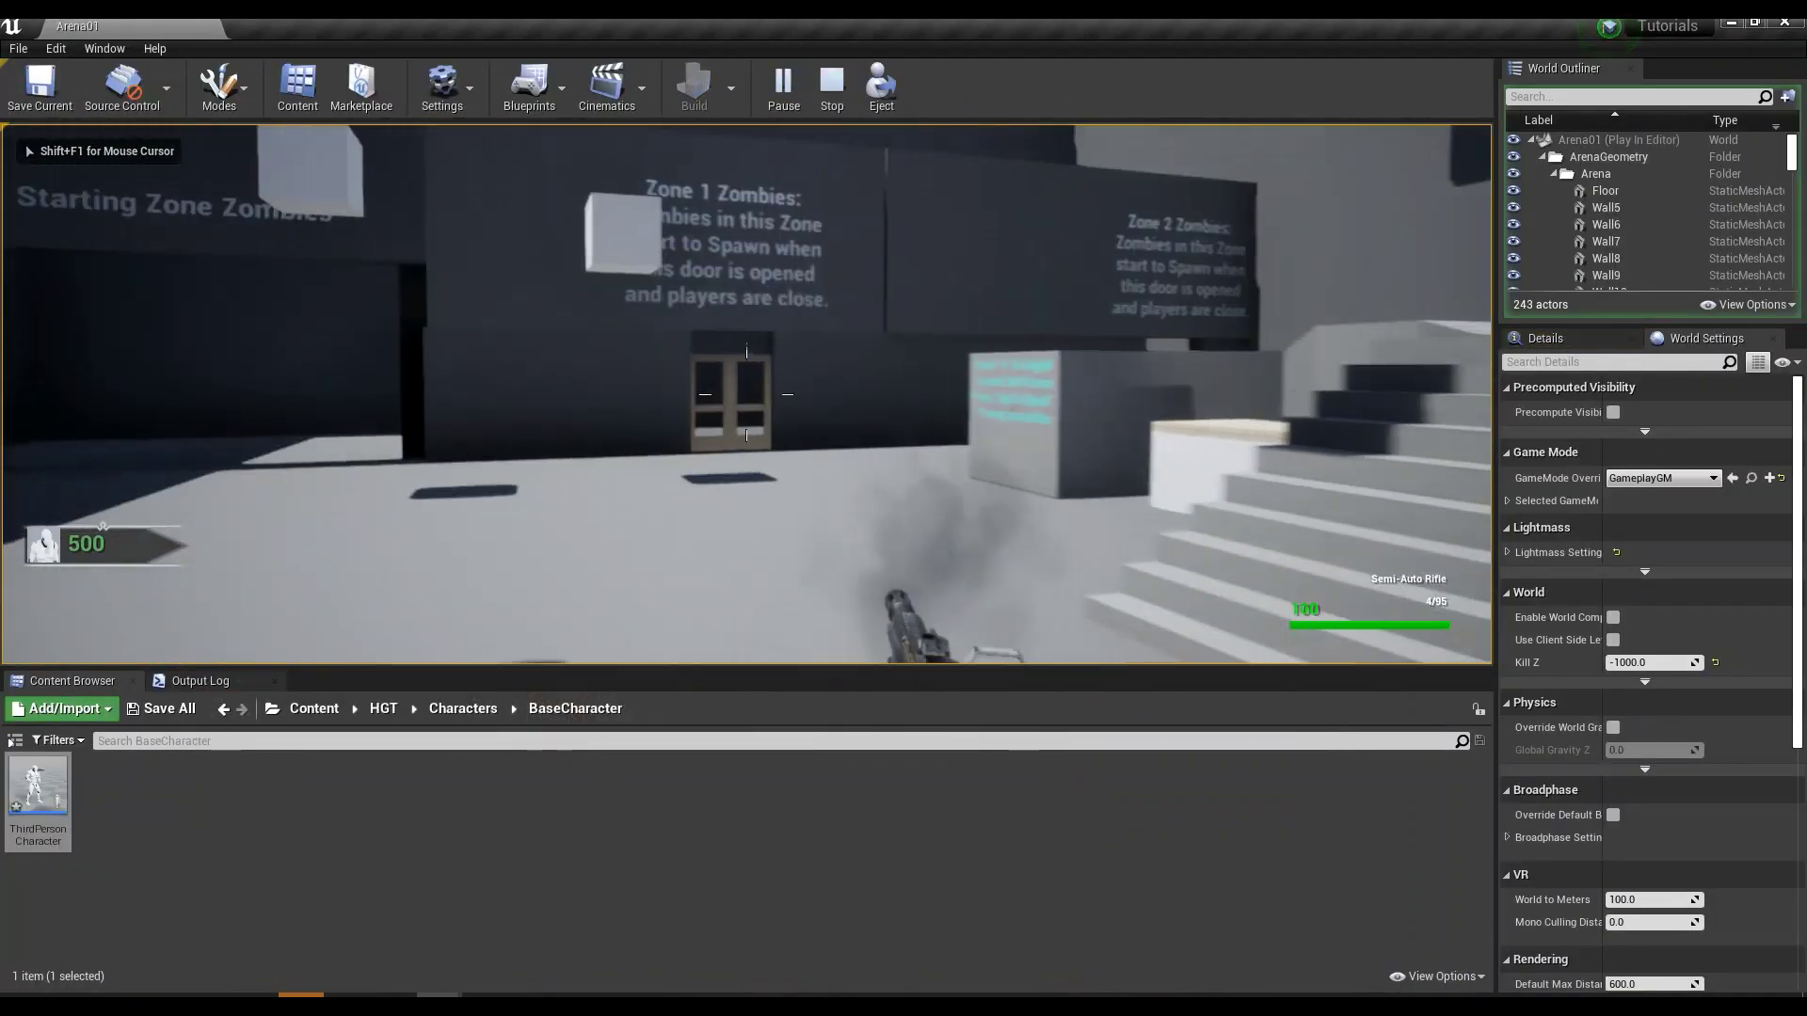
key("r")
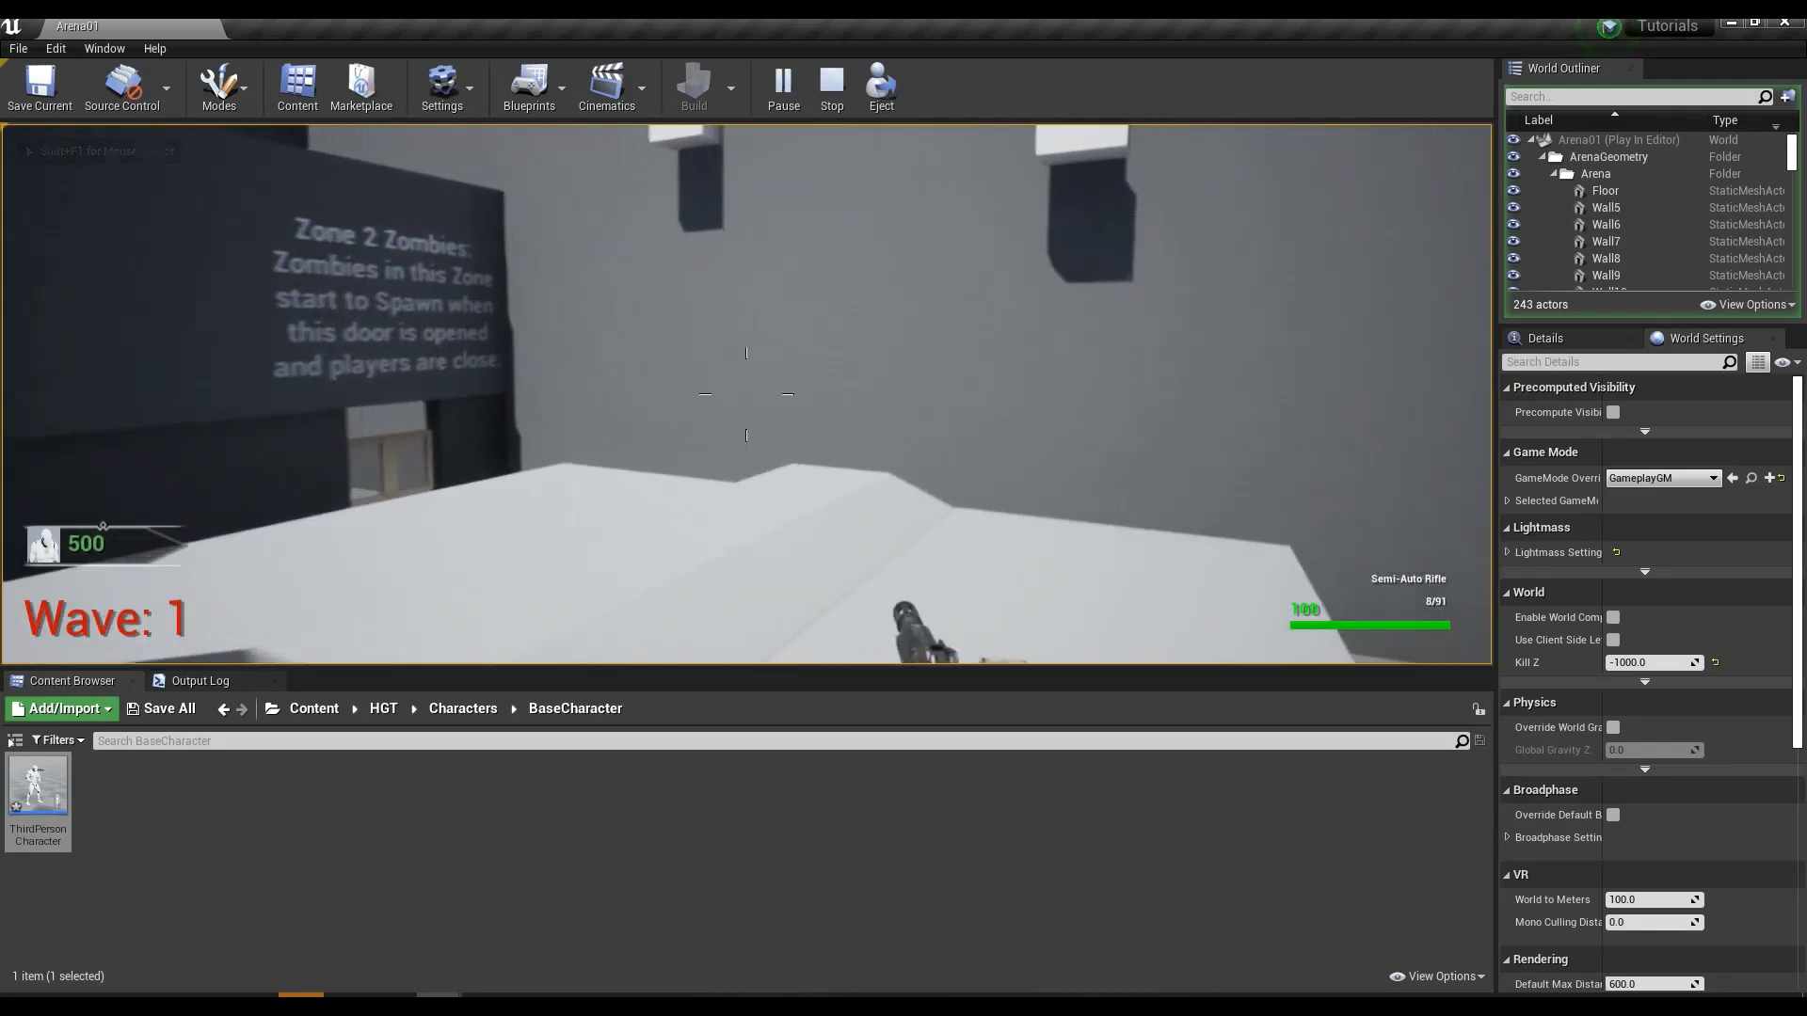
key("Escape")
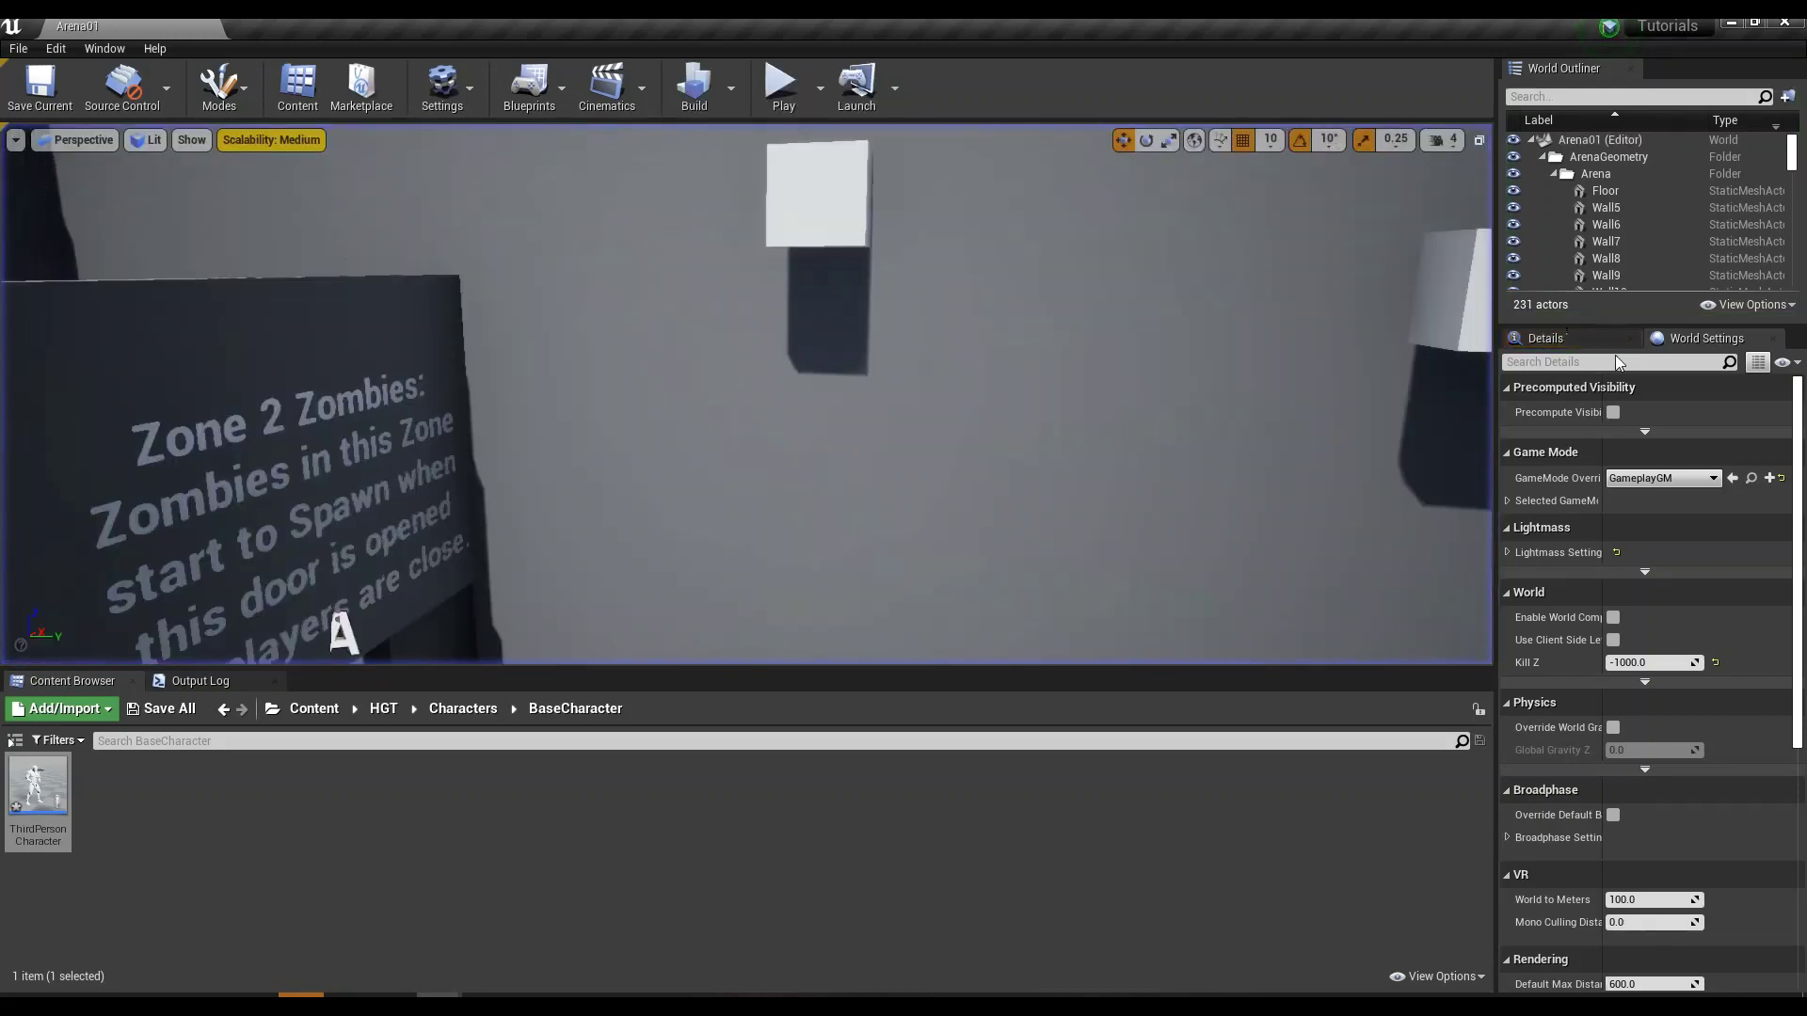
Open the WindowsNoEditor folder inside the desktop's YOURGAMEFOLDER1 and launch the packaged Tutorials application
left_click(1727, 21)
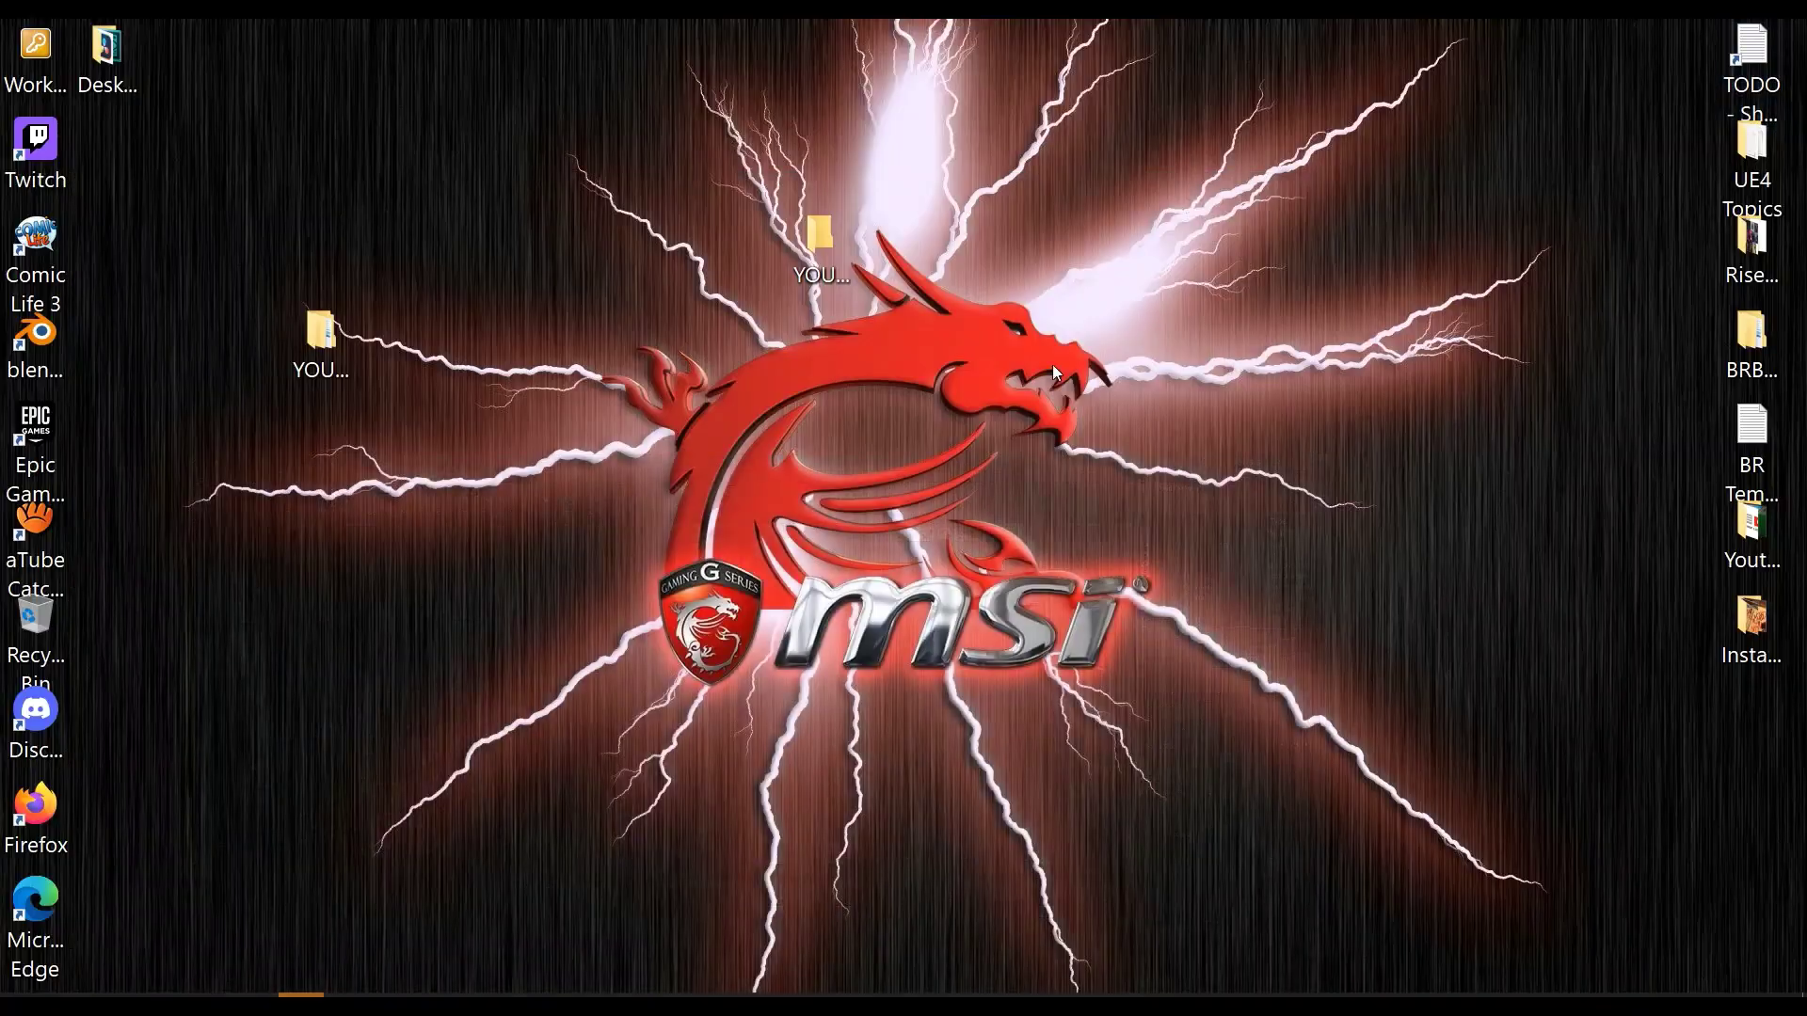
double_click(828, 250)
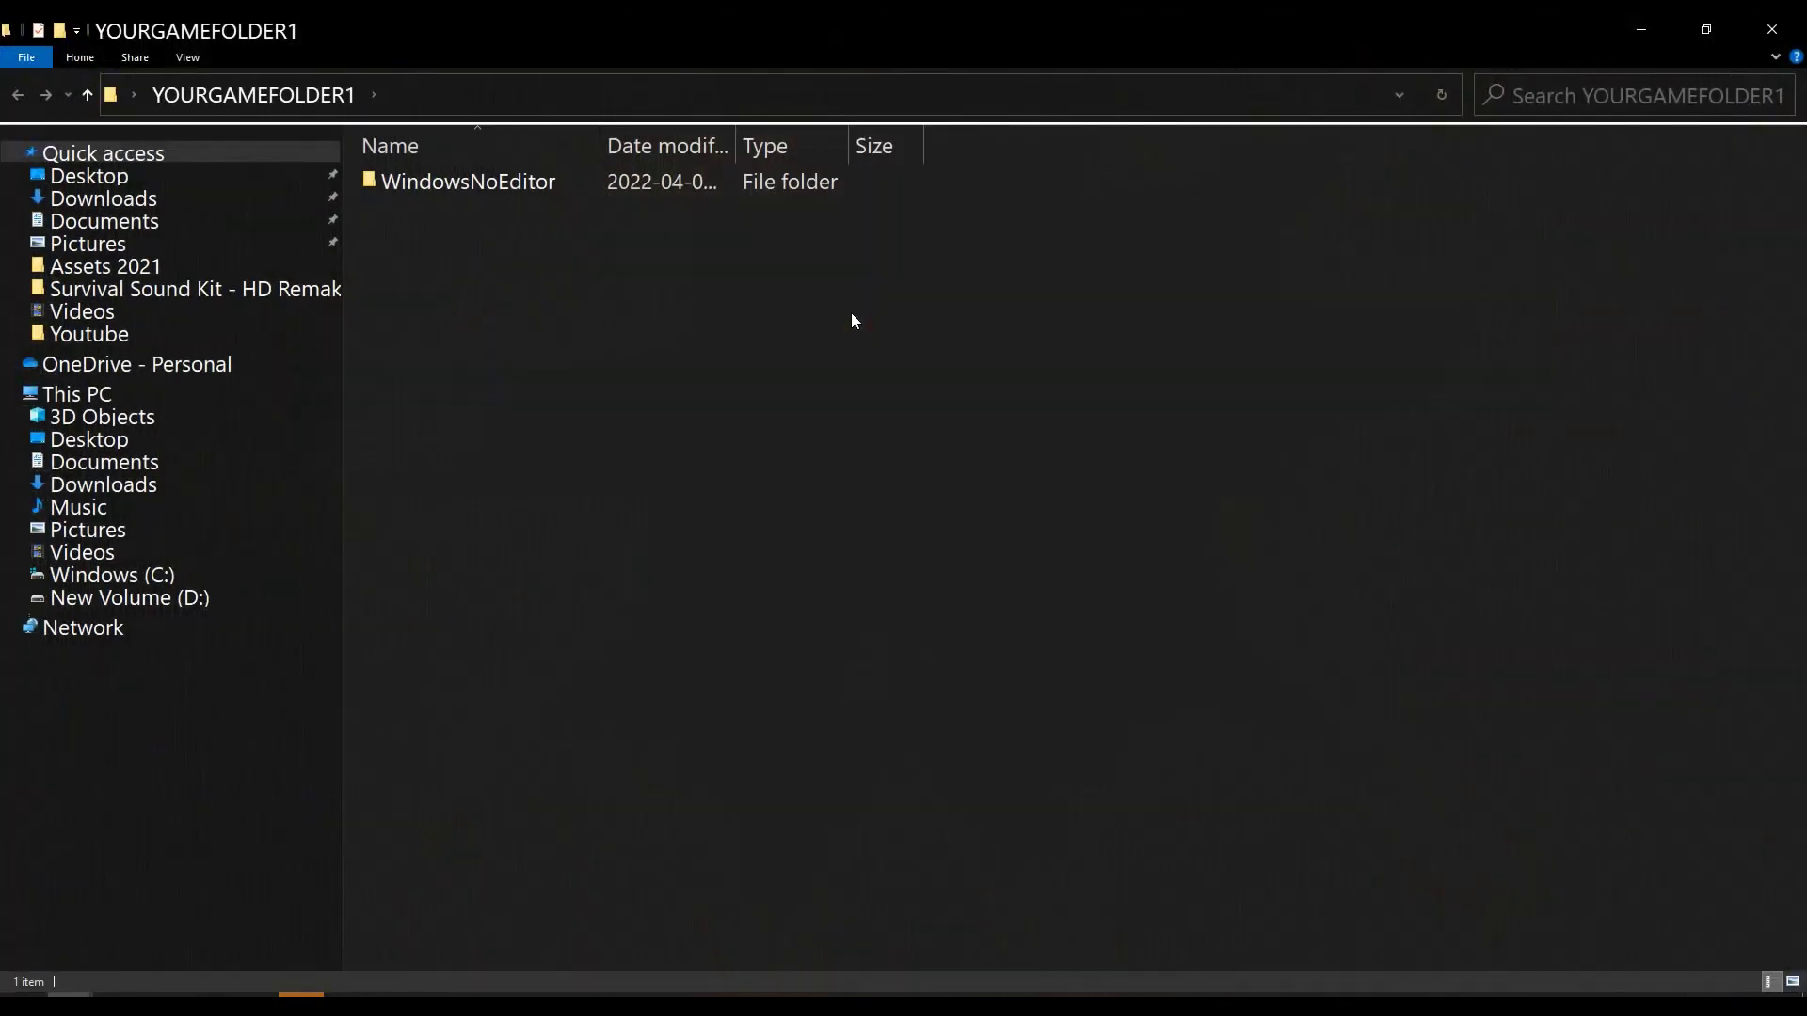
double_click(476, 187)
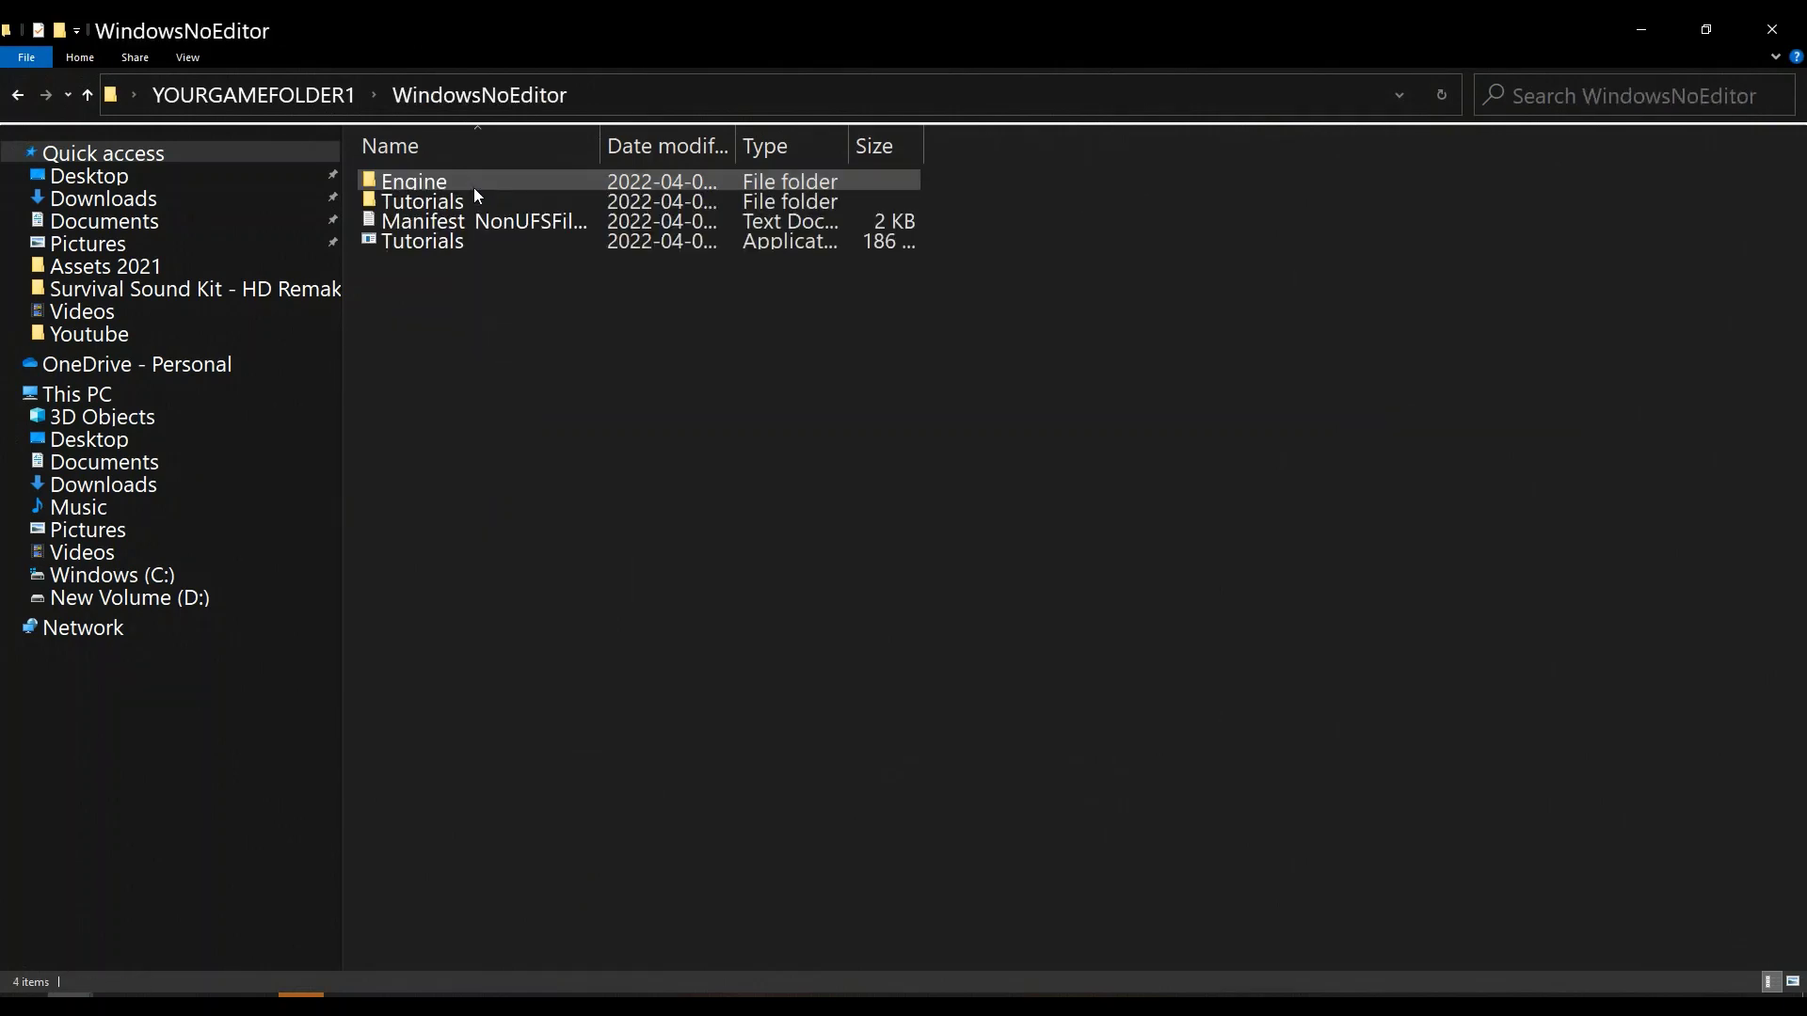
left_click(424, 244)
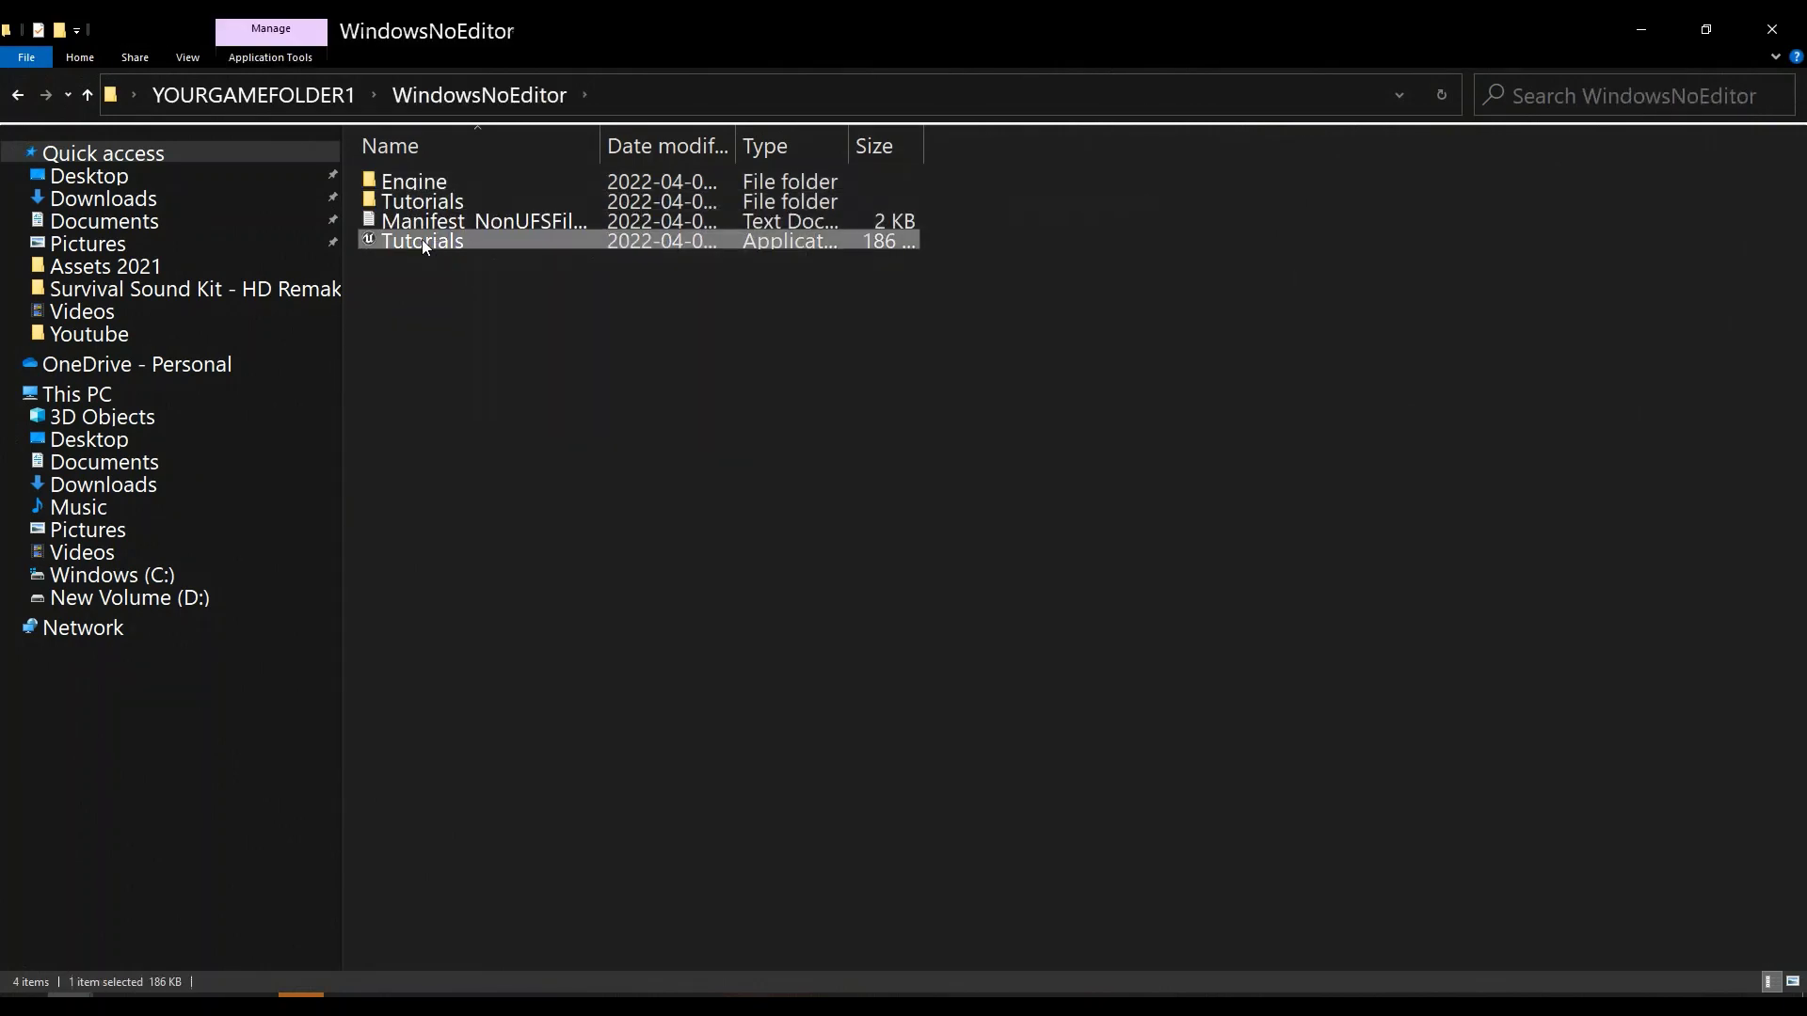
double_click(423, 241)
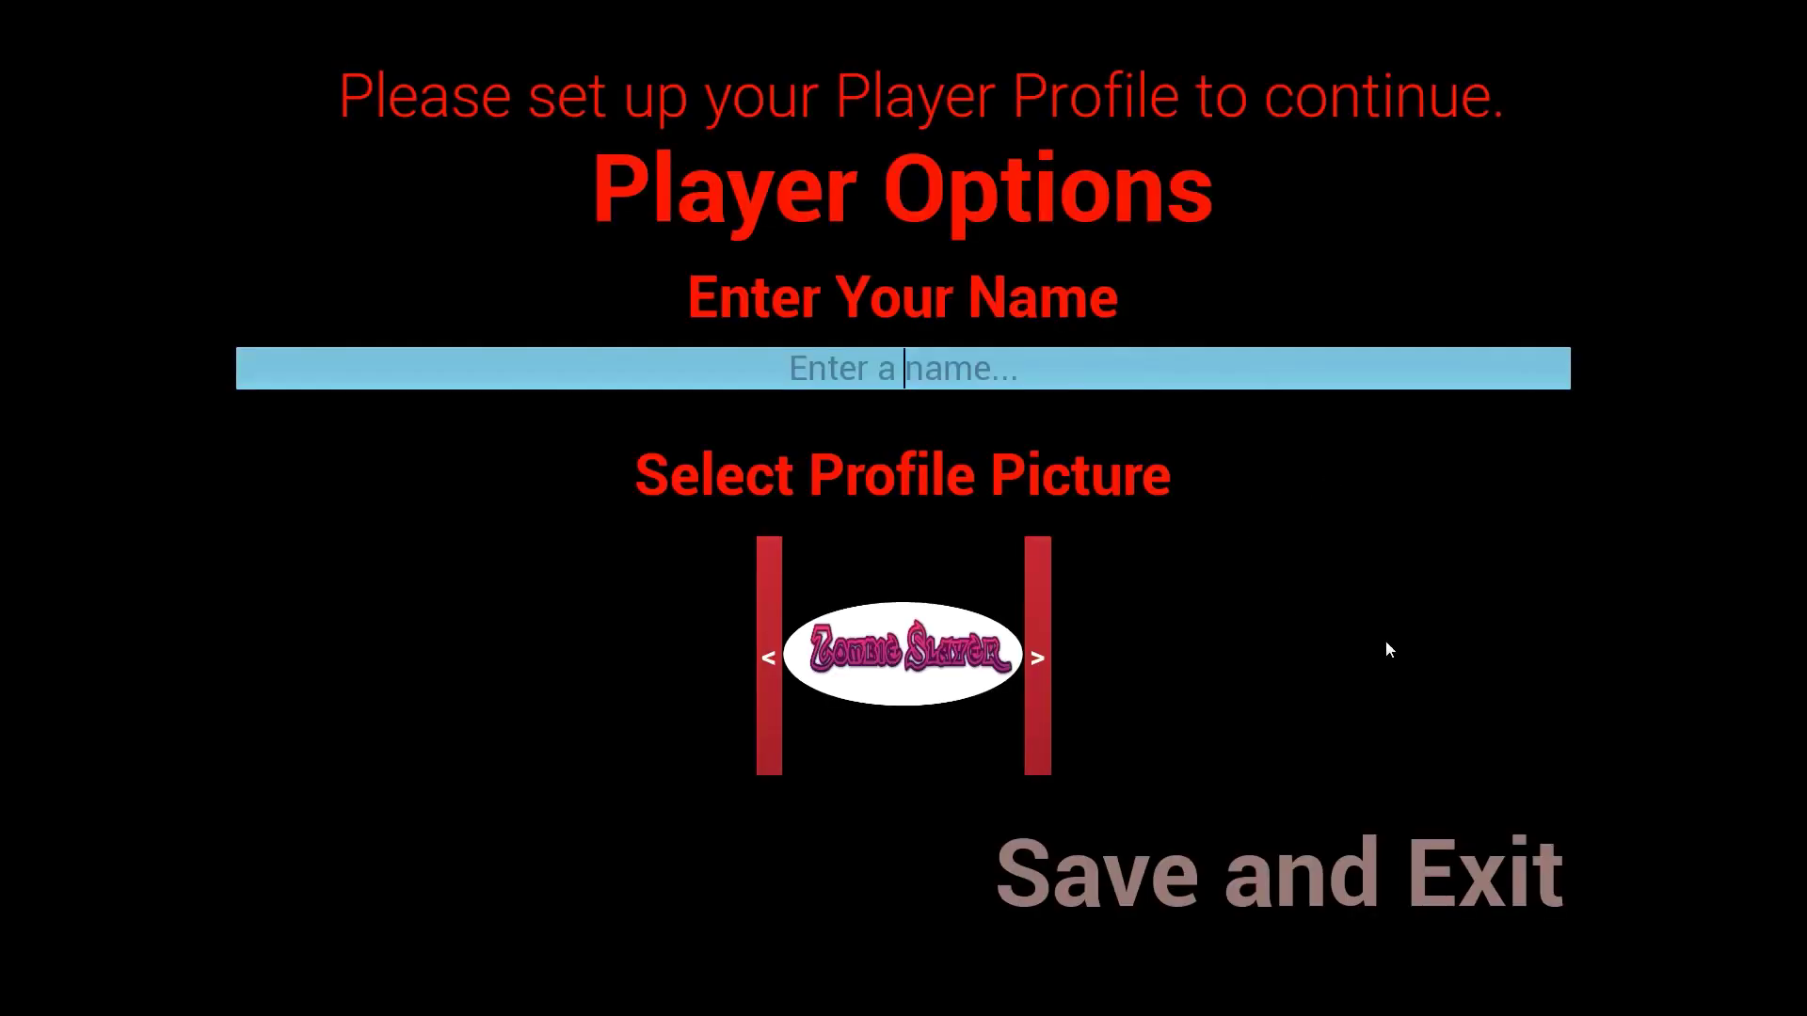
Save the player profile with the name fdgdfg and quit the packaged game to the desktop
type("fdgdfg")
left_click(1279, 873)
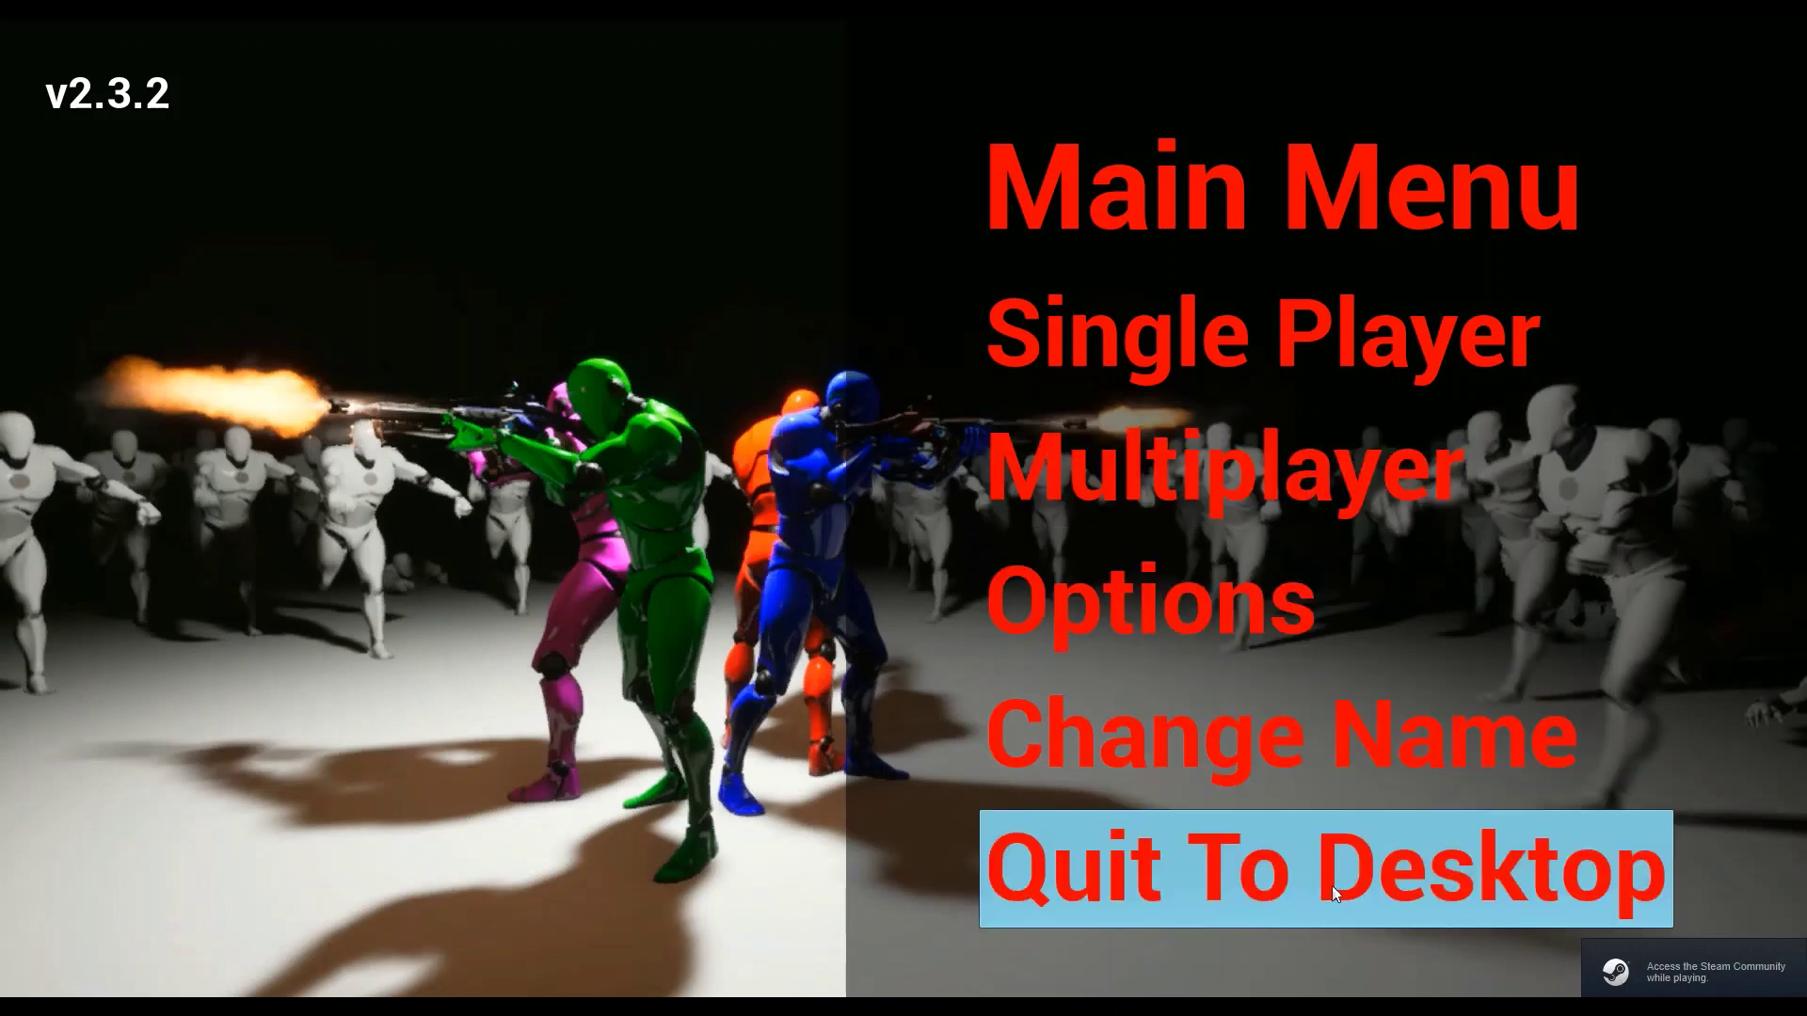
left_click(1290, 891)
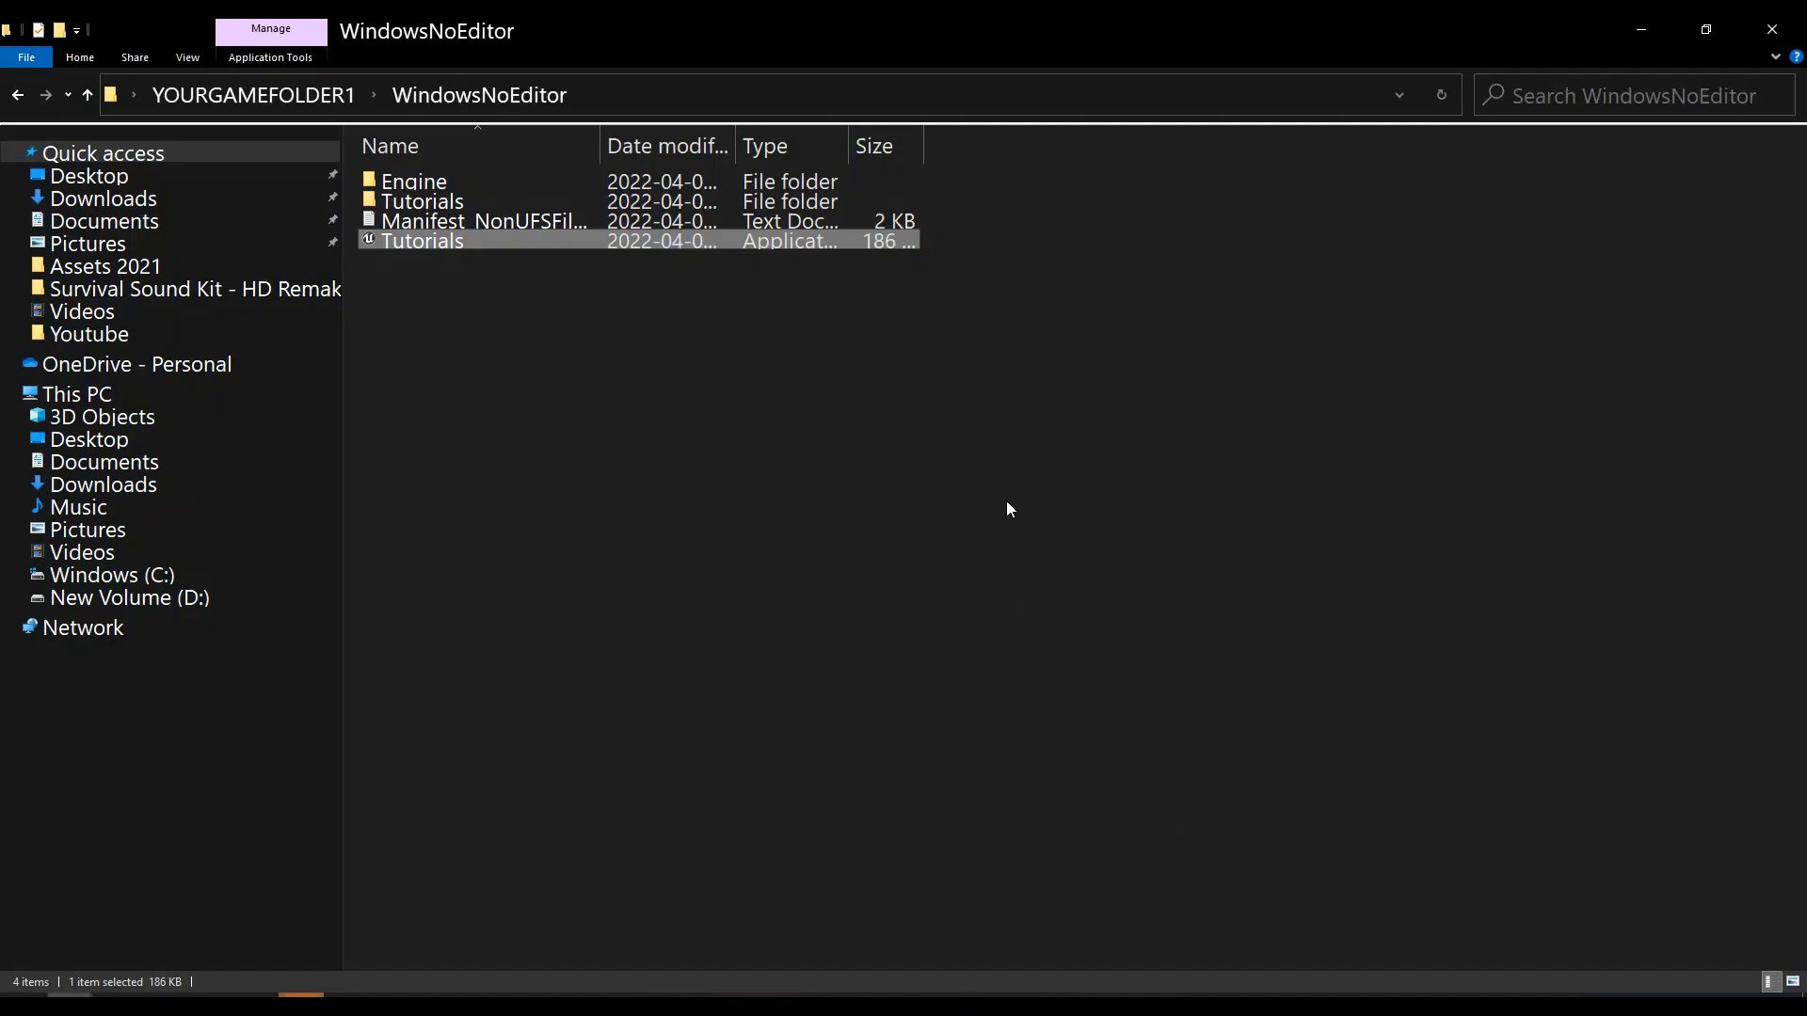
left_click(1641, 32)
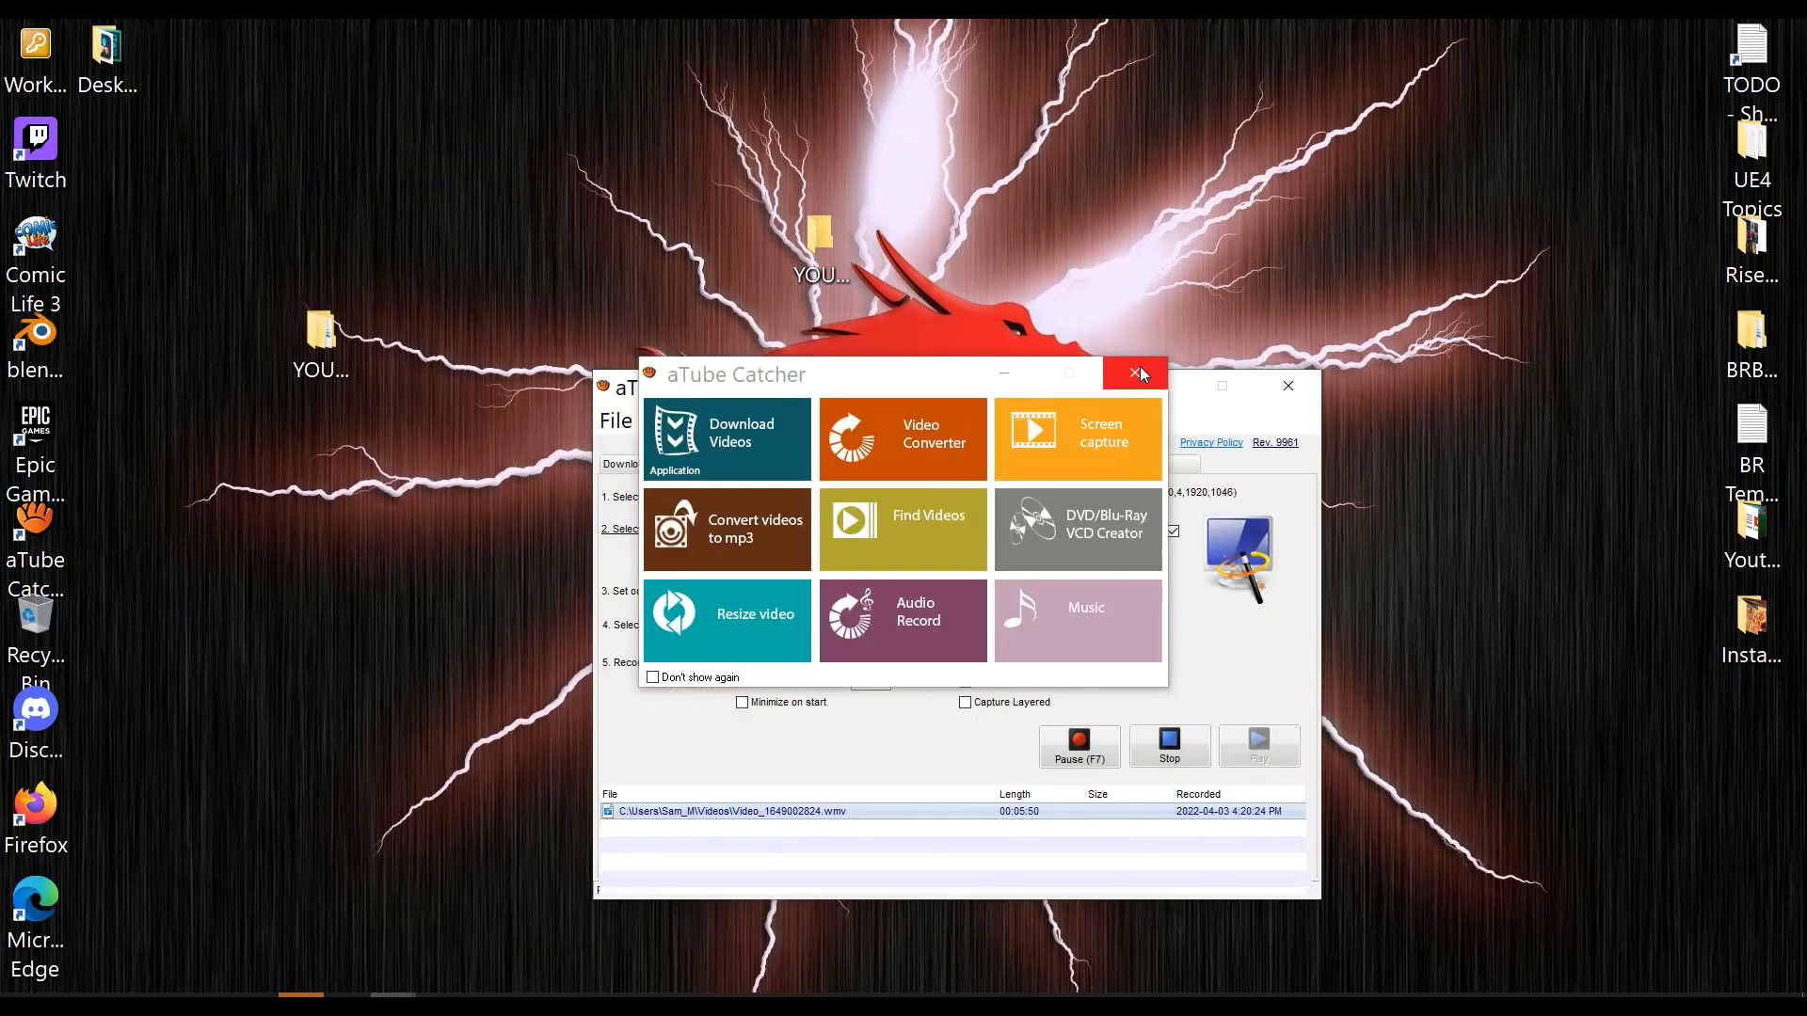
left_click_drag(937, 385, 660, 147)
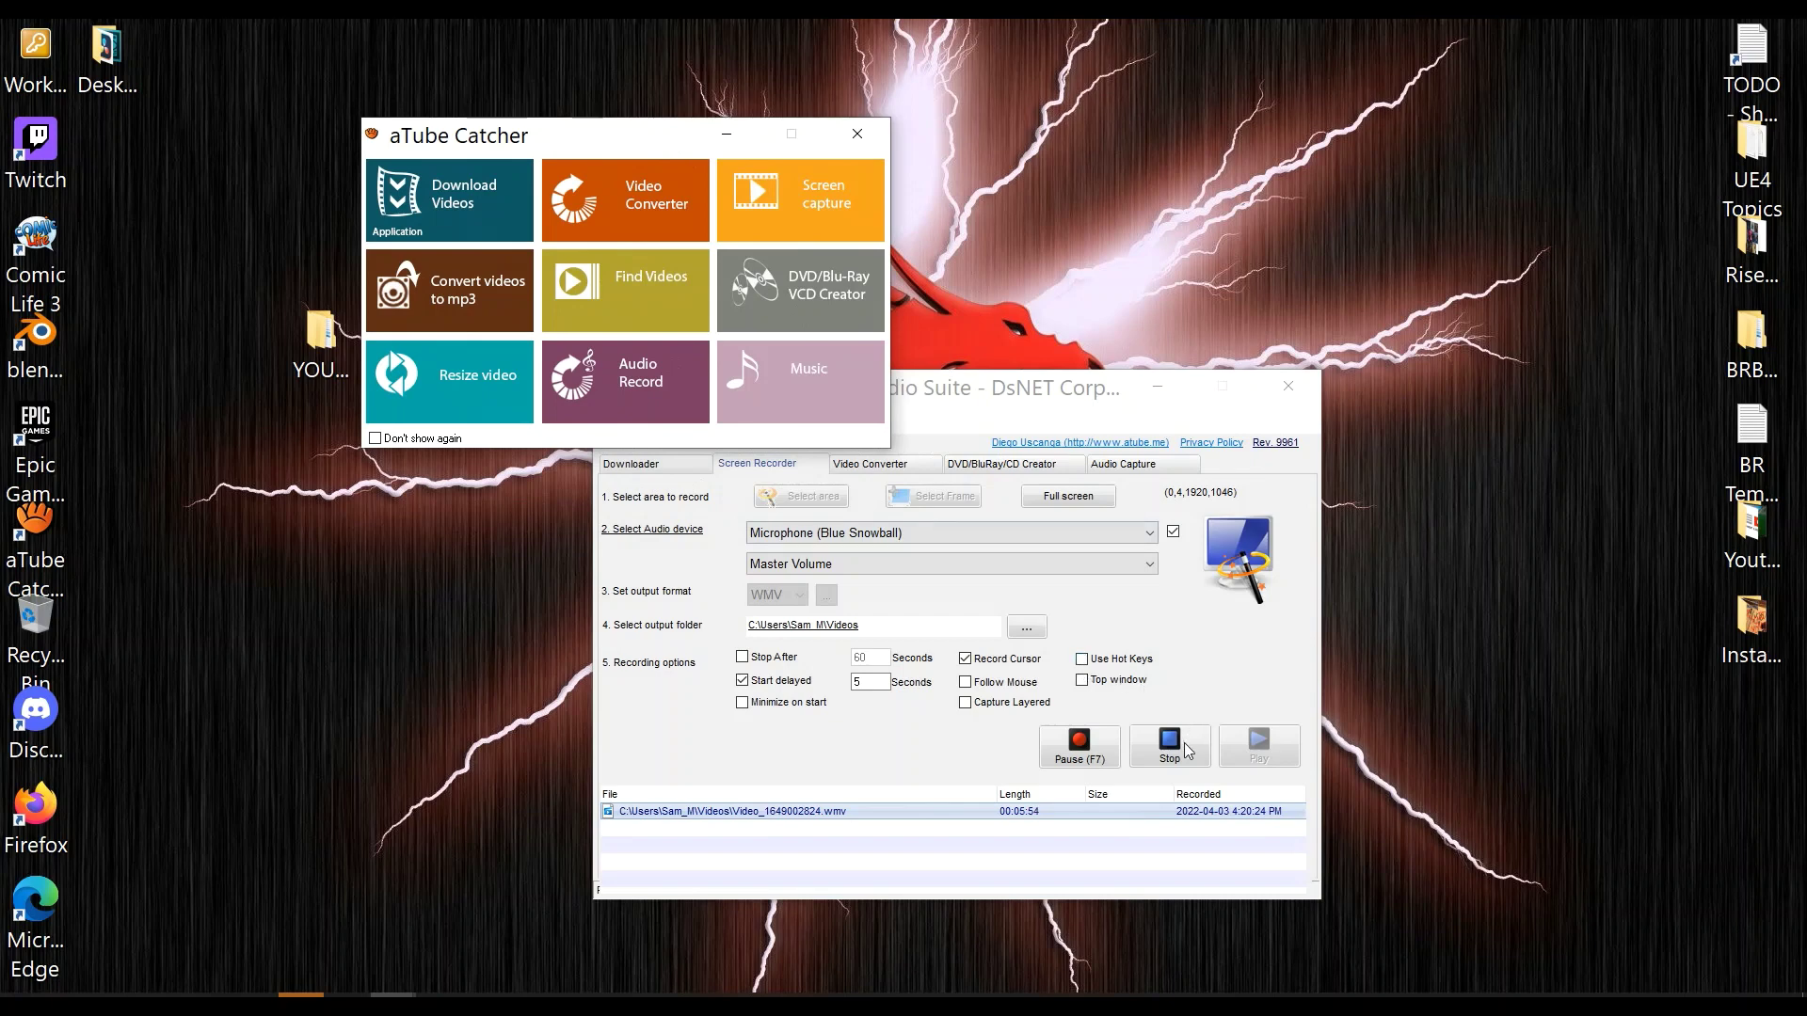
left_click_drag(1016, 388, 1141, 438)
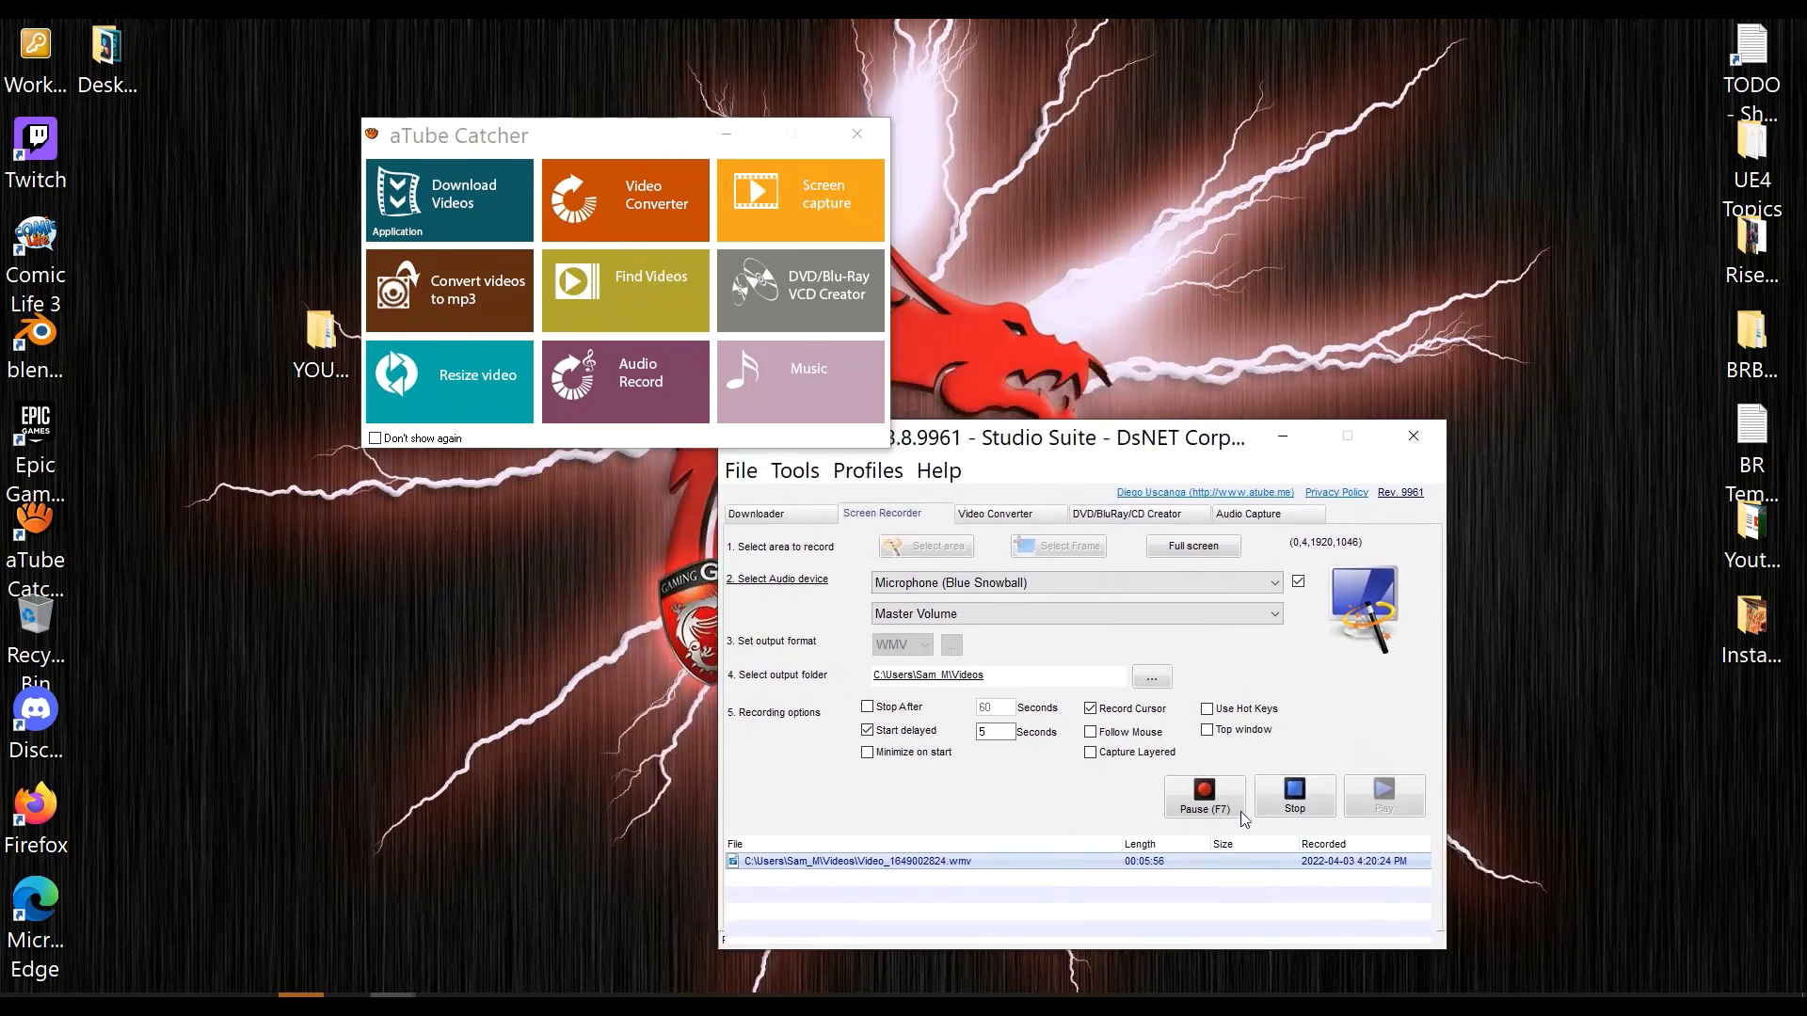